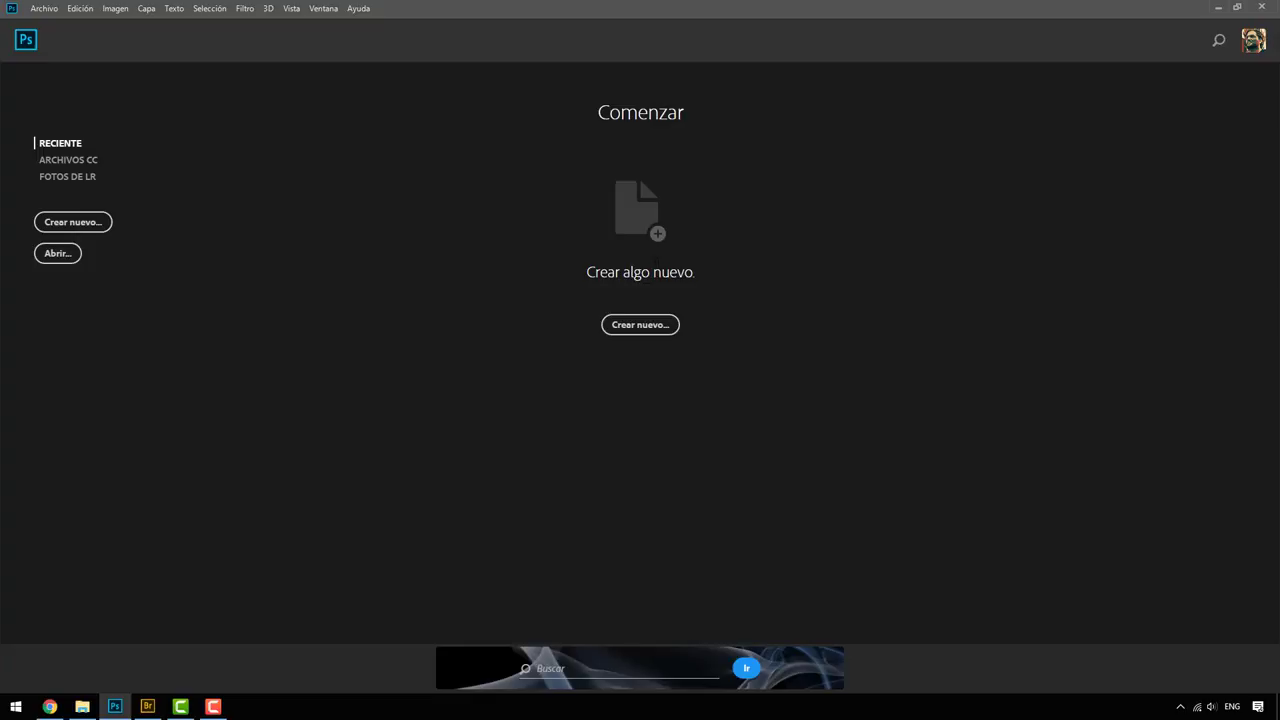
# Create a blank Instagram Alta document (2000×2000 px, 72 ppp) from the Guardado presets
pyautogui.click(70, 223)
pyautogui.click(527, 154)
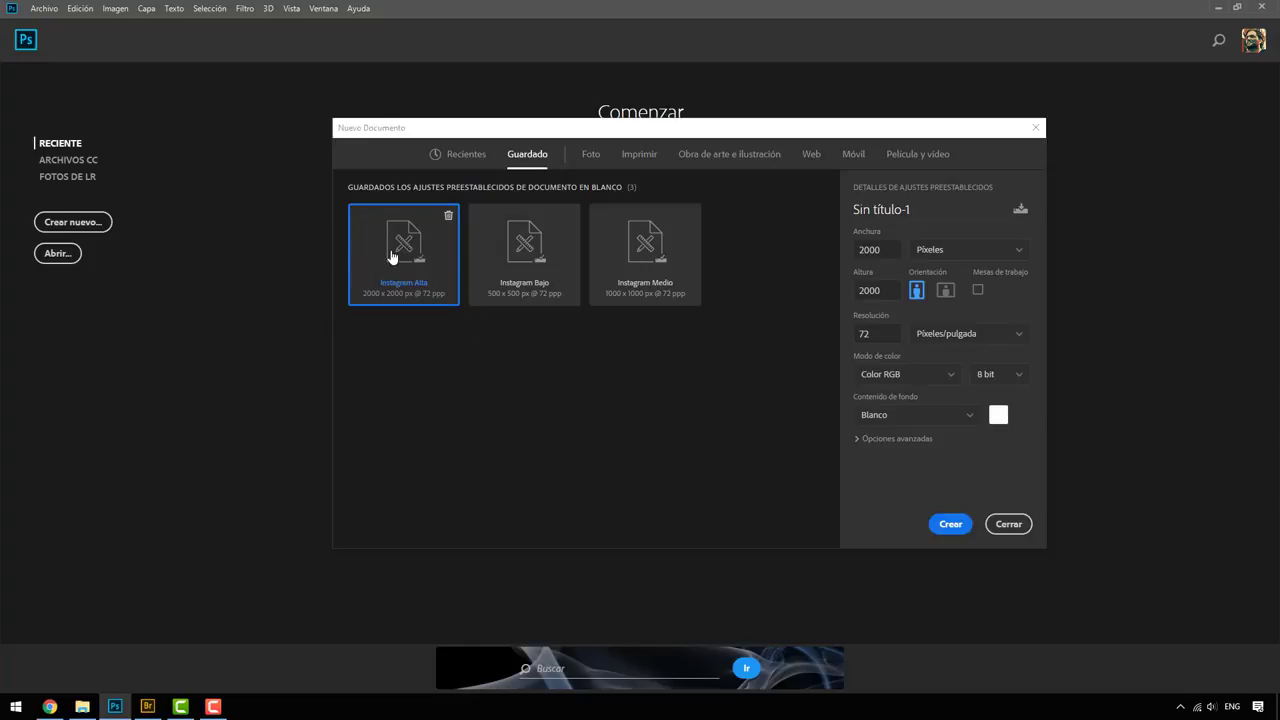
pyautogui.click(950, 526)
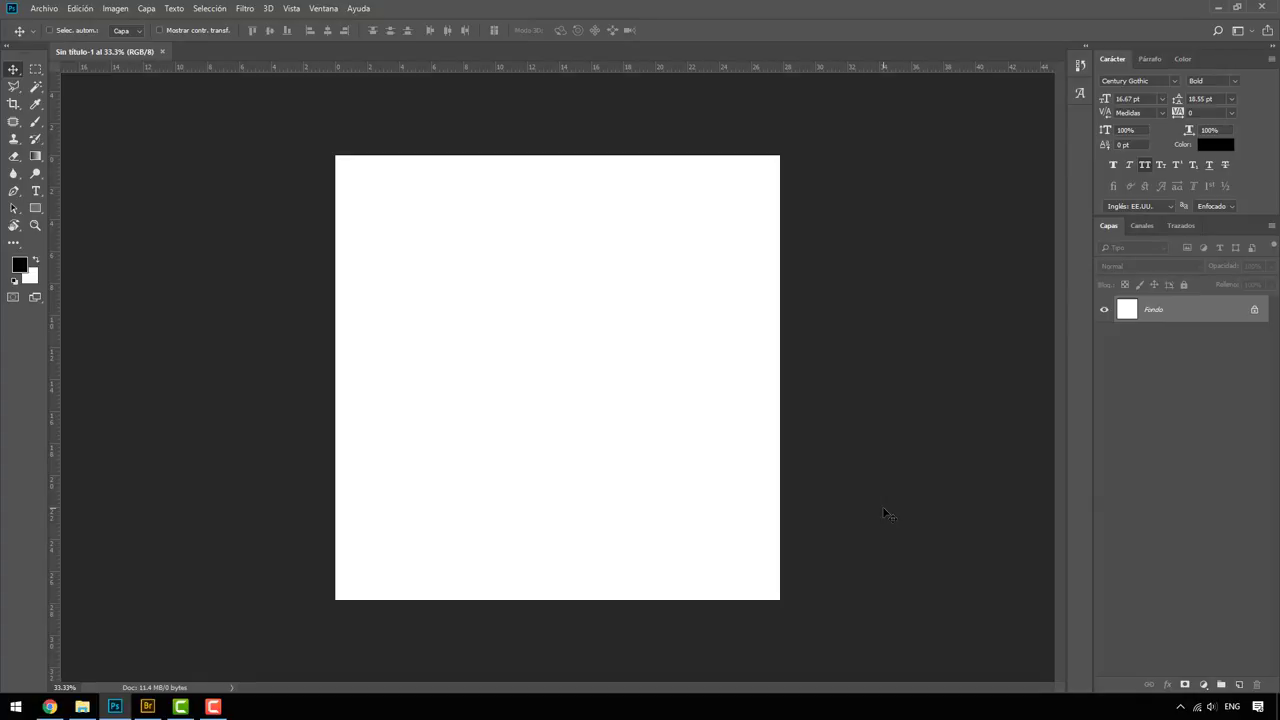
# Convert the locked Fondo background into a regular layer named 'Capa para Ejercicios'
pyautogui.doubleClick(1175, 314)
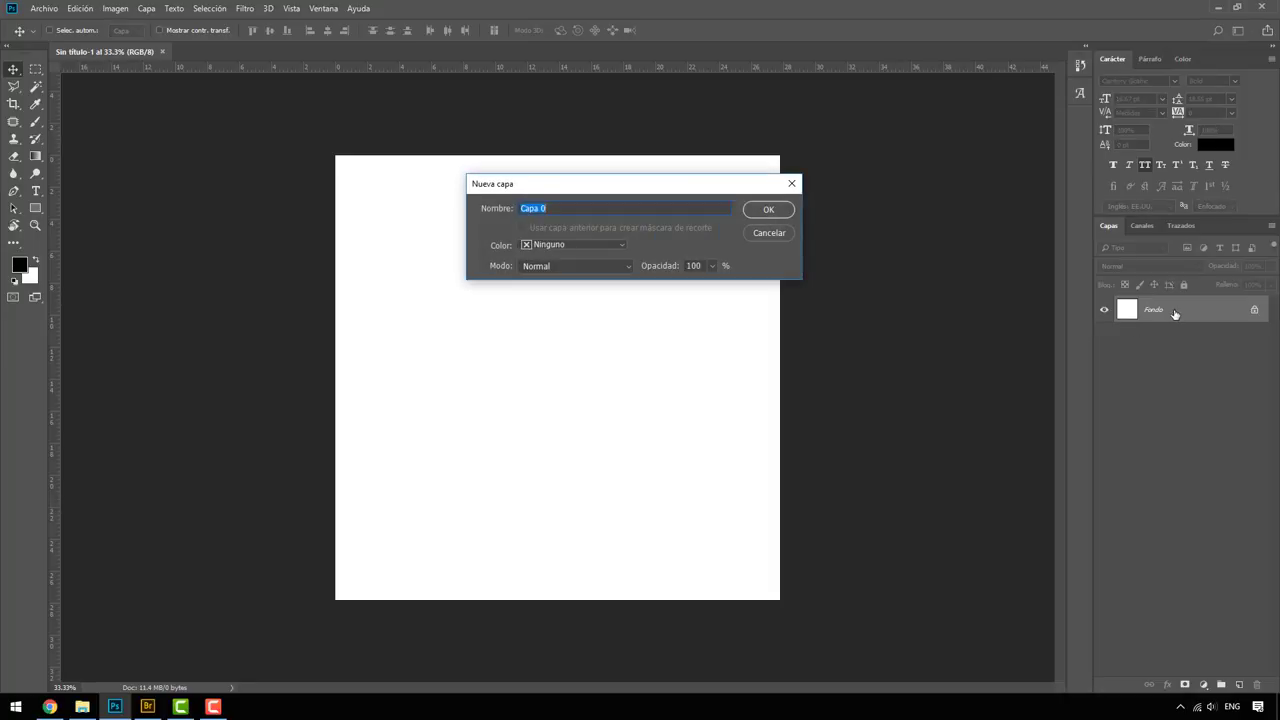
pyautogui.write('Capa')
pyautogui.write(' para Ejerc')
pyautogui.write('icios')
pyautogui.press('Return')
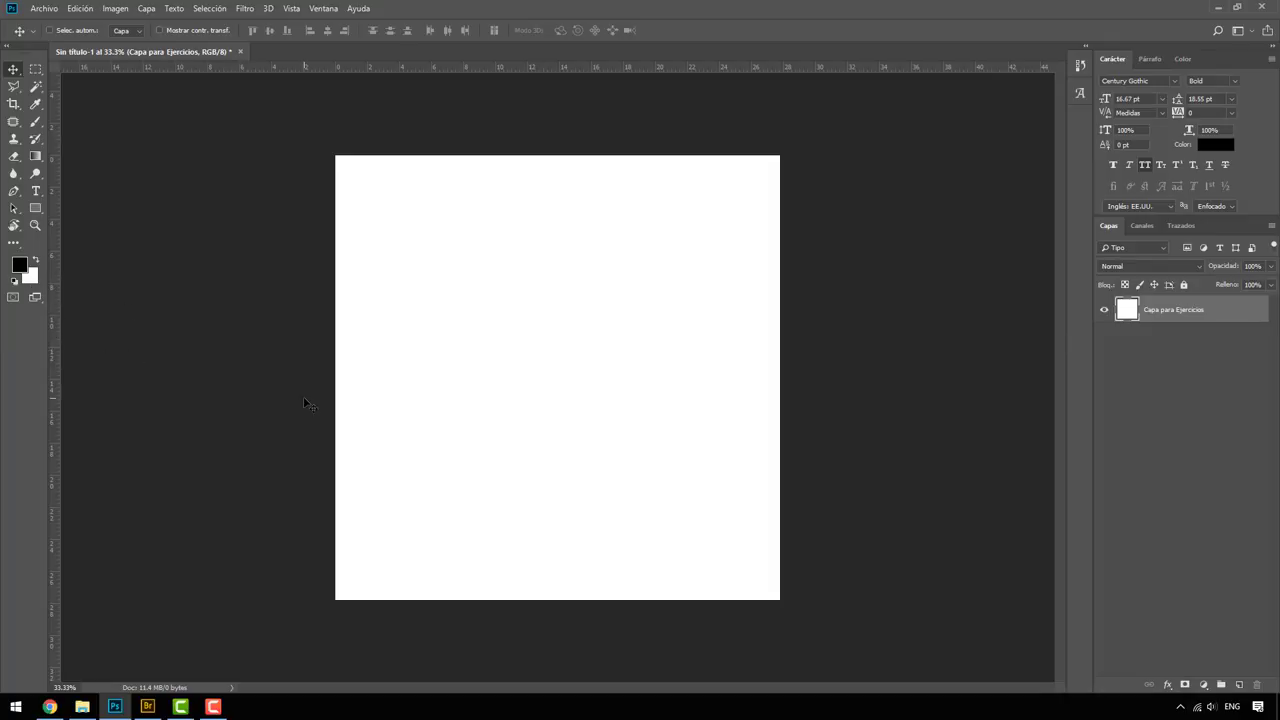
# Fill the layer with foreground black, then background white, then black again
pyautogui.hotkey('alt', 'BackSpace')
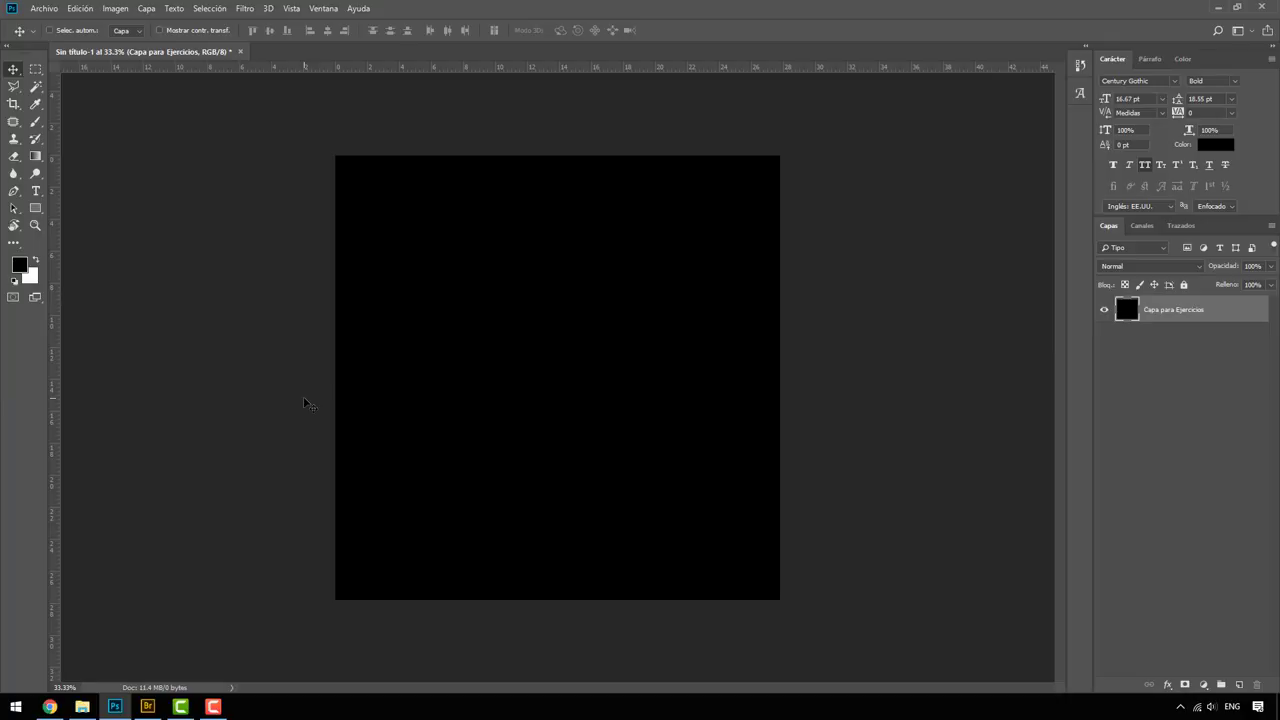
pyautogui.hotkey('ctrl', 'BackSpace')
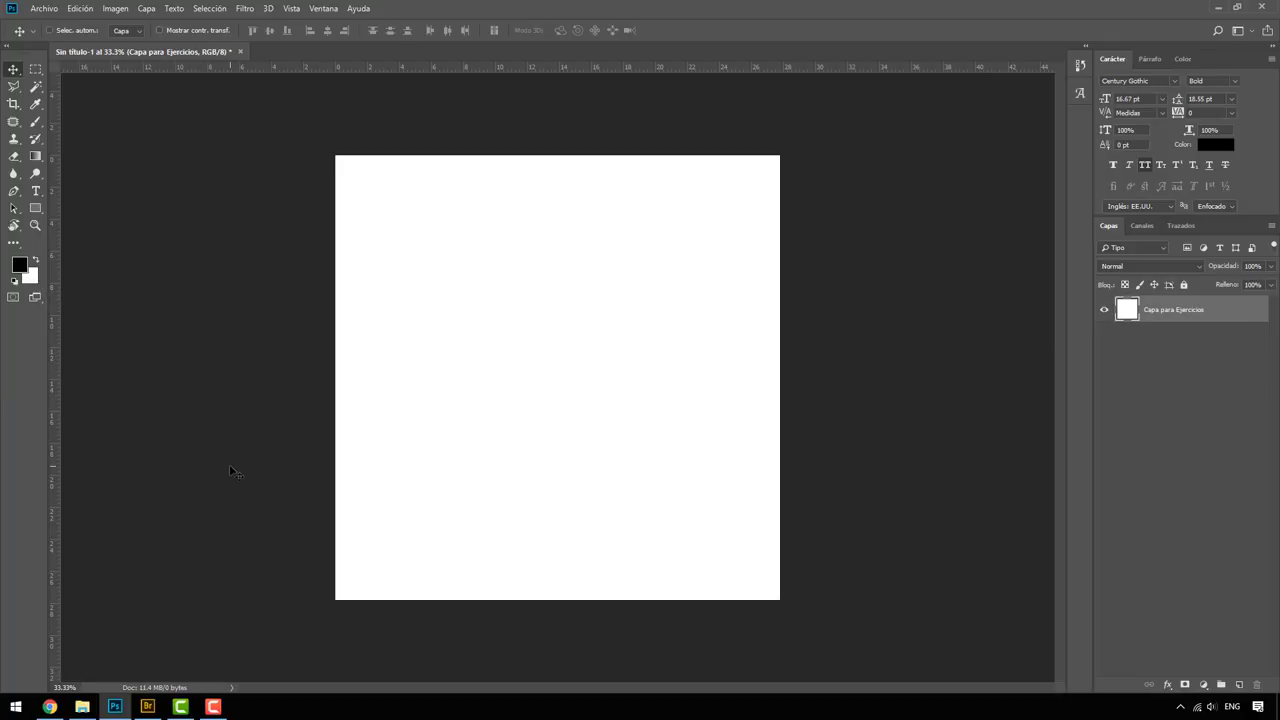
pyautogui.hotkey('alt', 'BackSpace')
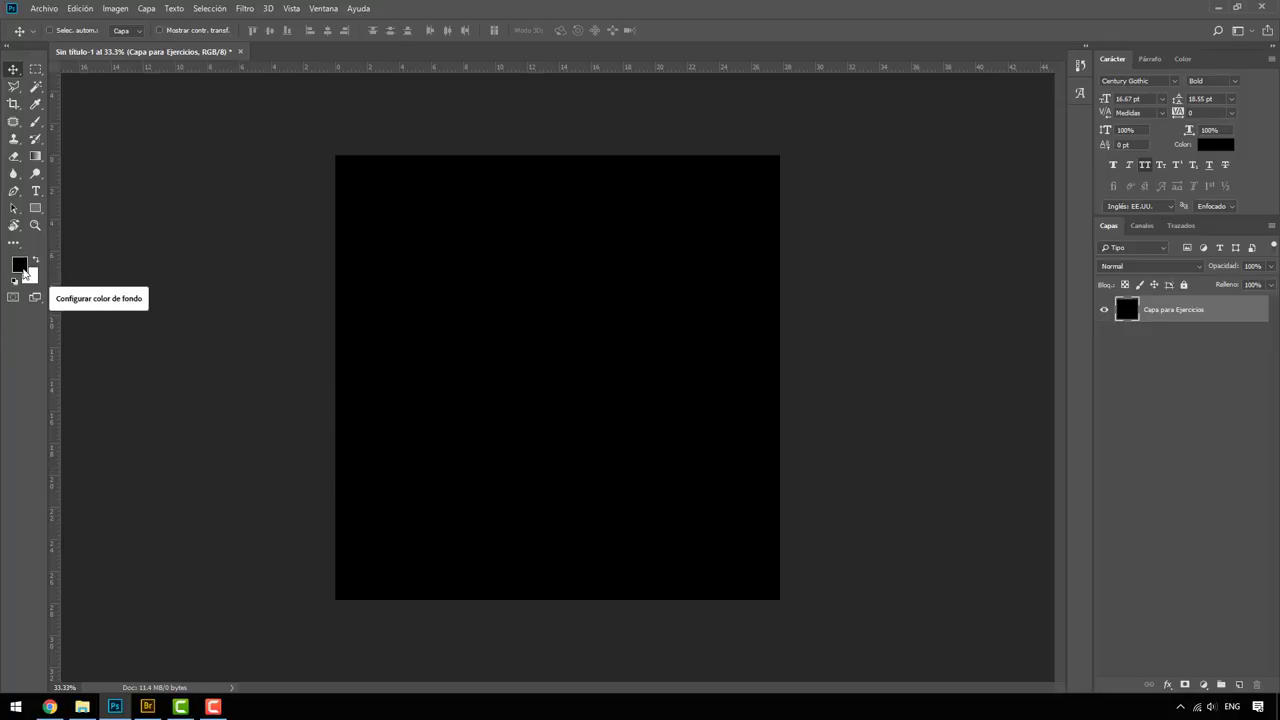
# Set the foreground colour to a magenta pink, starting from hex a02b8b
pyautogui.click(26, 267)
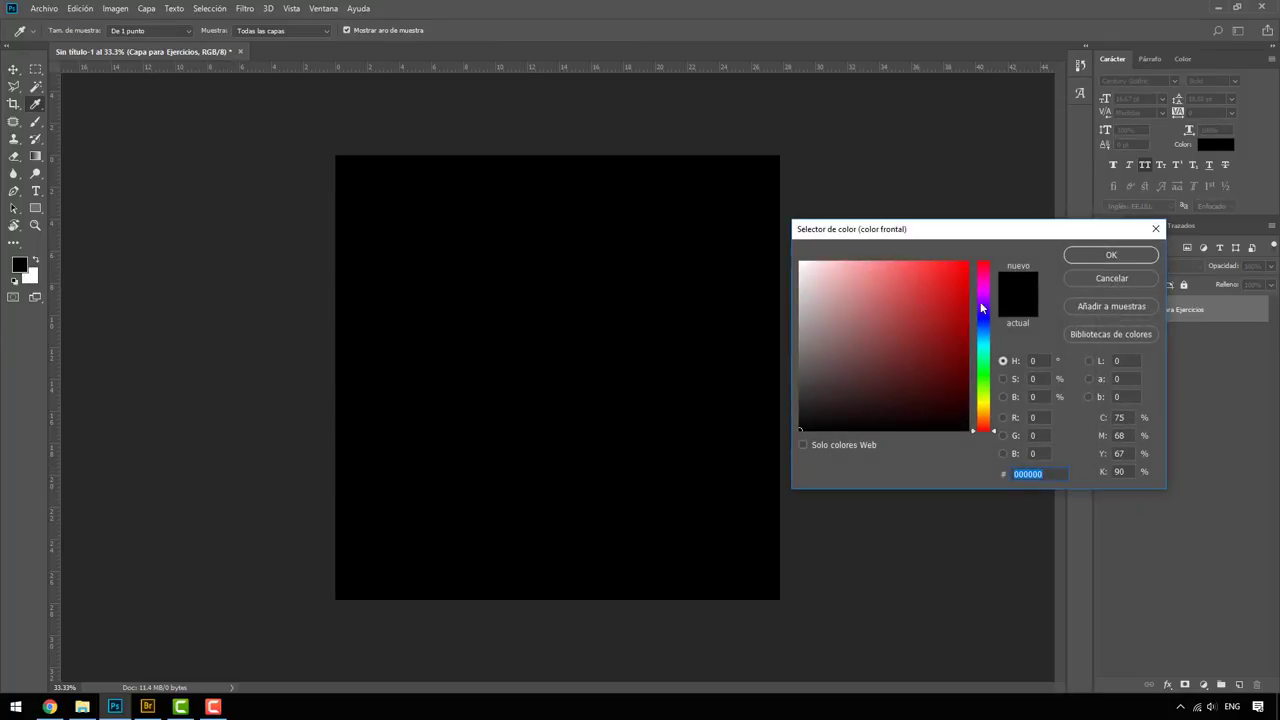
pyautogui.moveTo(984, 308); pyautogui.dragTo(984, 285)
pyautogui.click(936, 279)
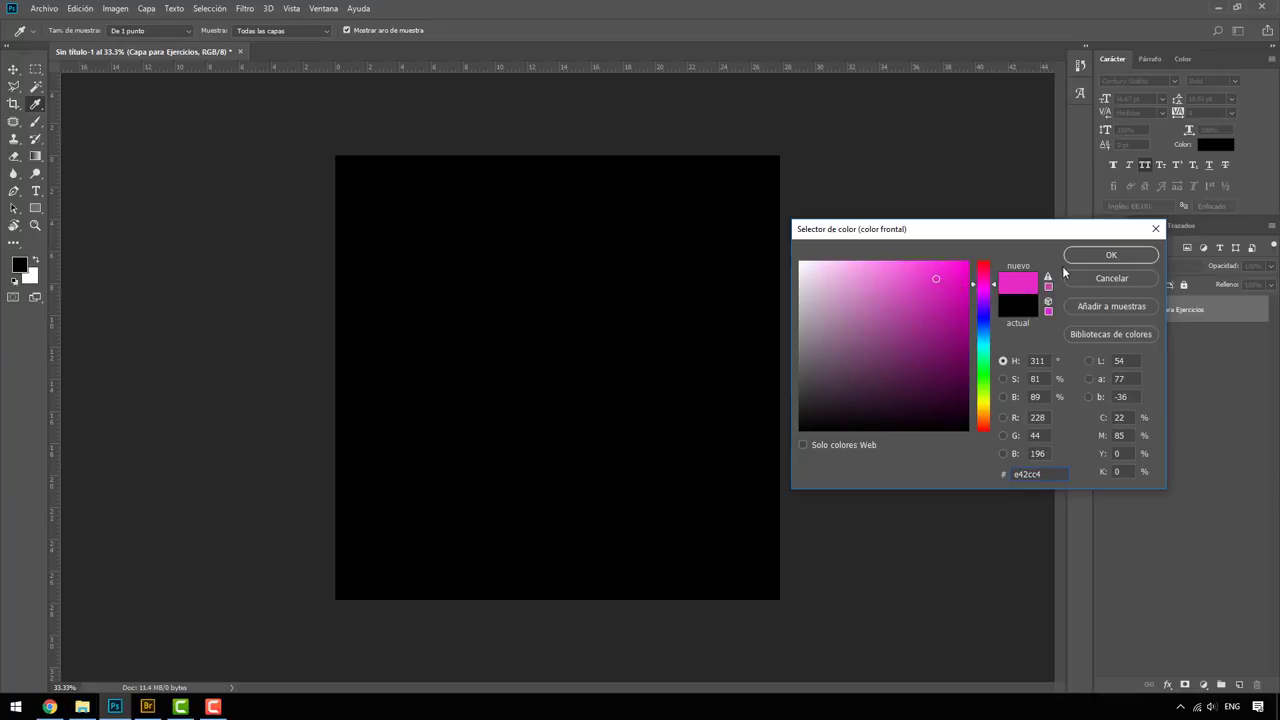
pyautogui.write('a02b8b')
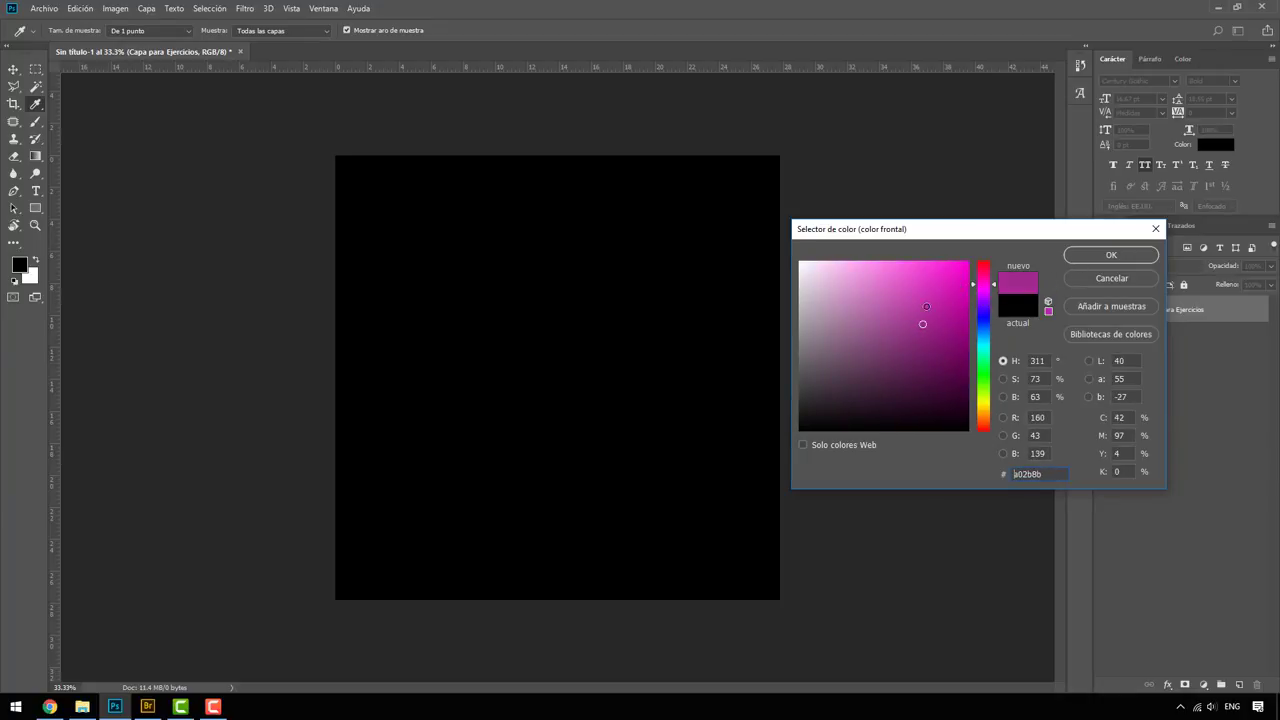
pyautogui.click(903, 299)
pyautogui.click(1110, 255)
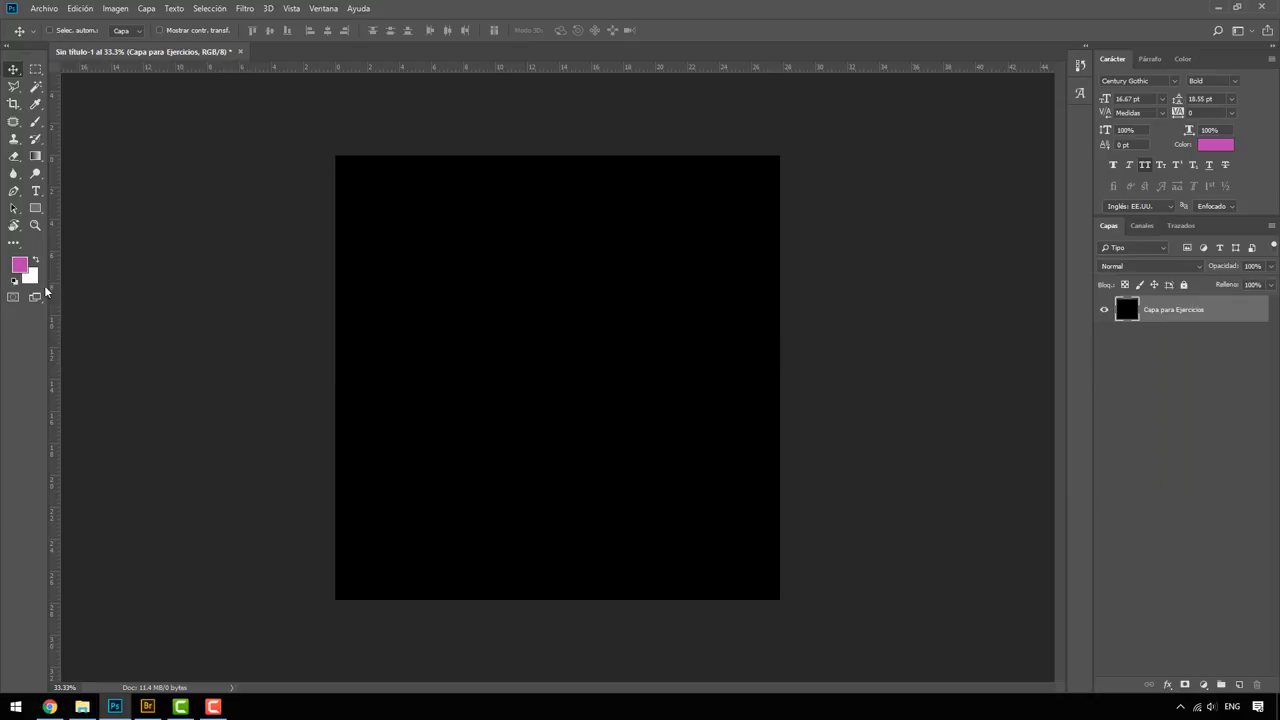
# Set the background colour to a warm orange-tinted yellow
pyautogui.click(31, 279)
pyautogui.click(994, 398)
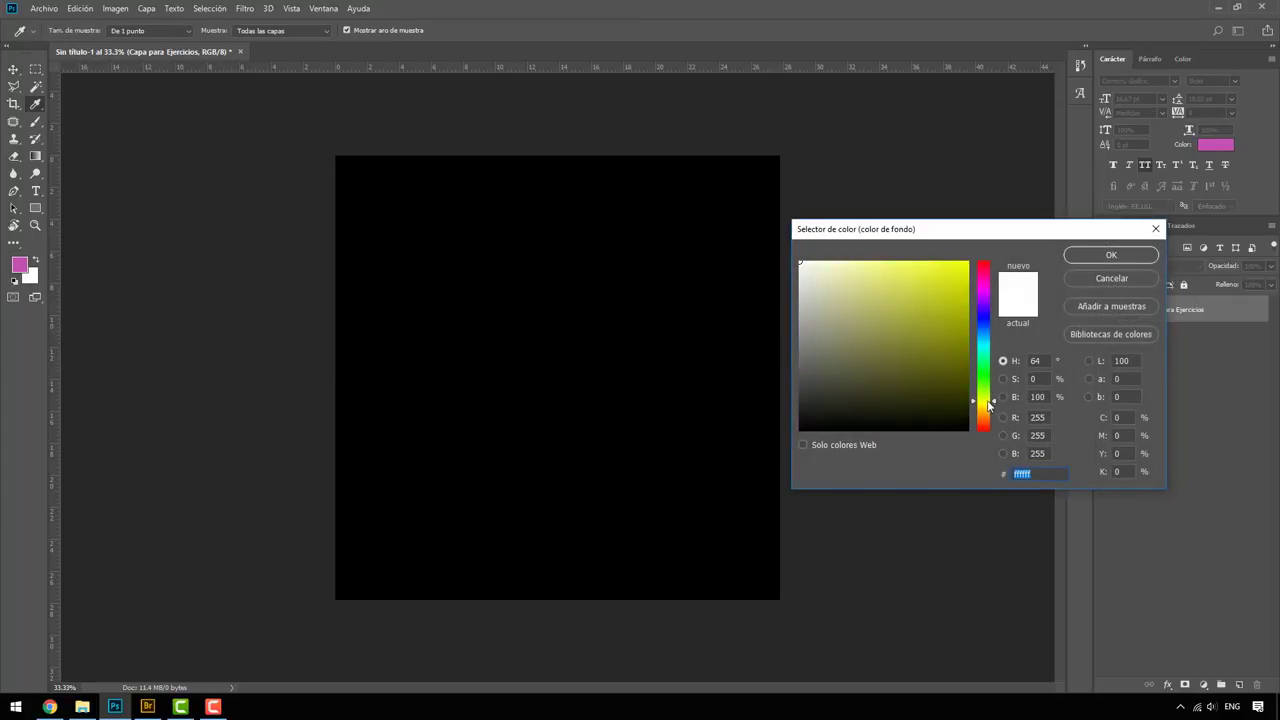
pyautogui.moveTo(934, 294); pyautogui.dragTo(930, 287)
pyautogui.click(916, 267)
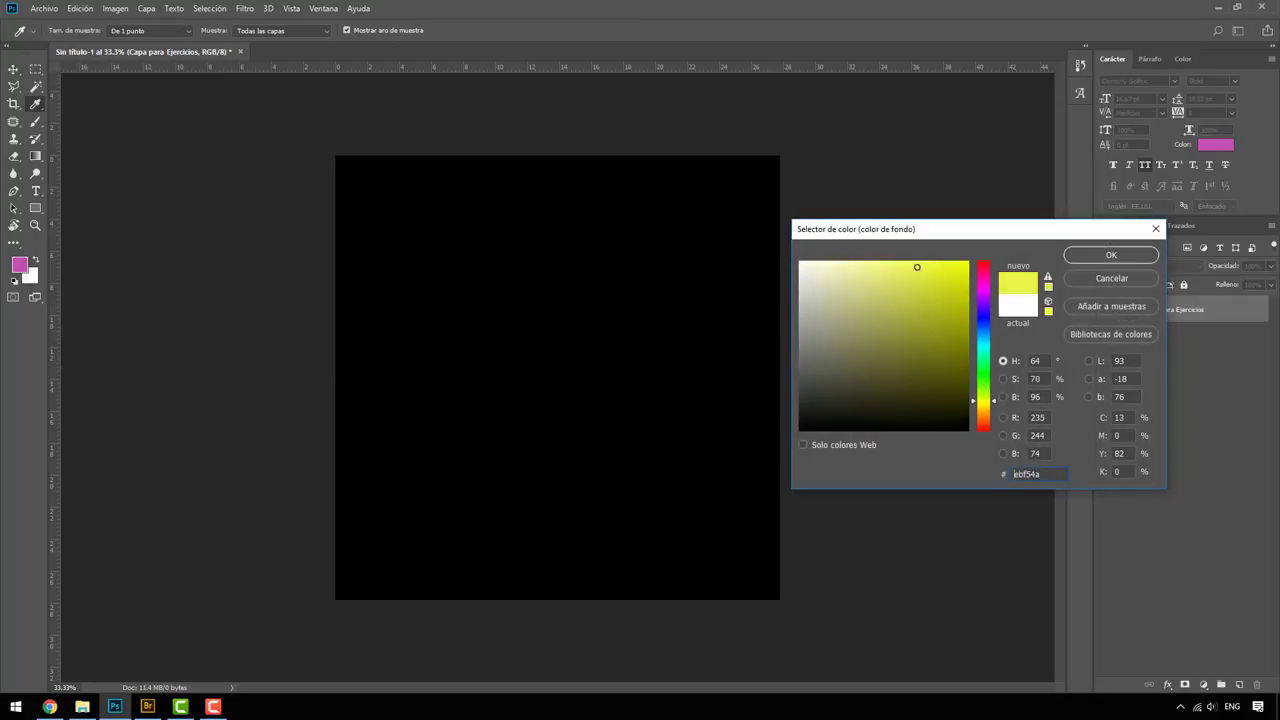
pyautogui.click(984, 409)
pyautogui.click(1075, 258)
pyautogui.press('v')
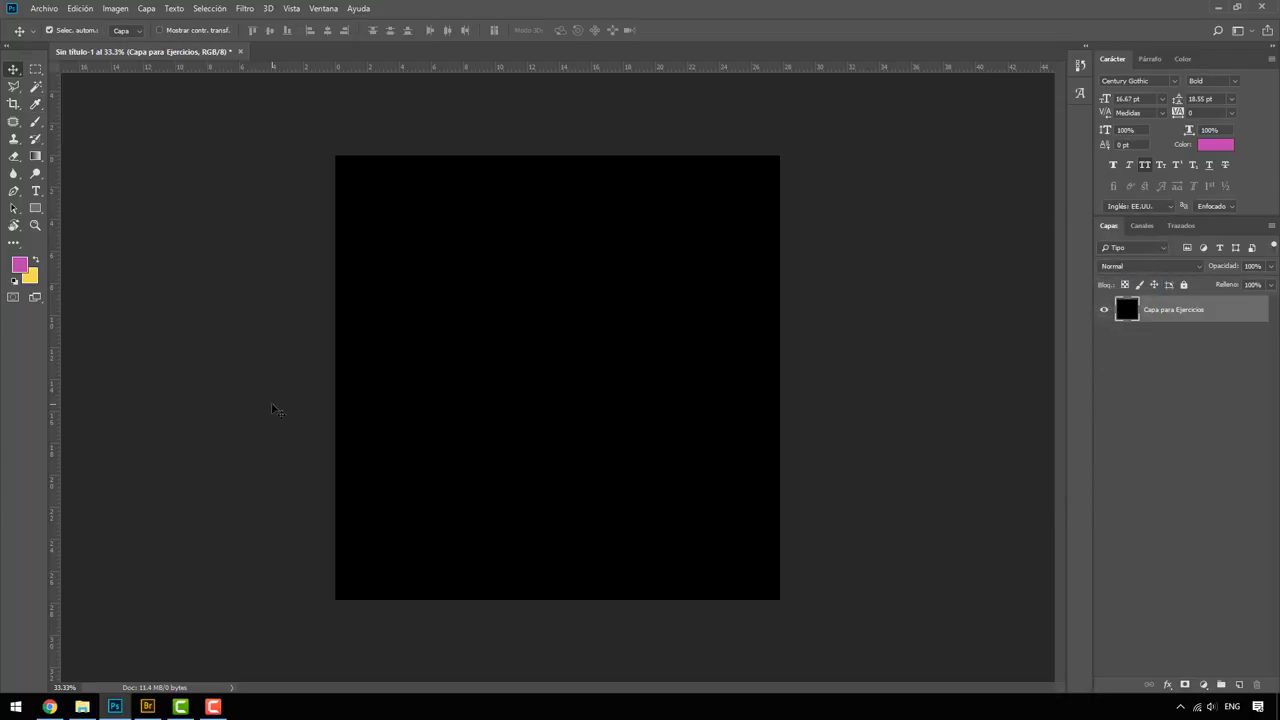
# Fill the layer with the yellow background, then the magenta foreground, and swap the colours
pyautogui.hotkey('ctrl', 'BackSpace')
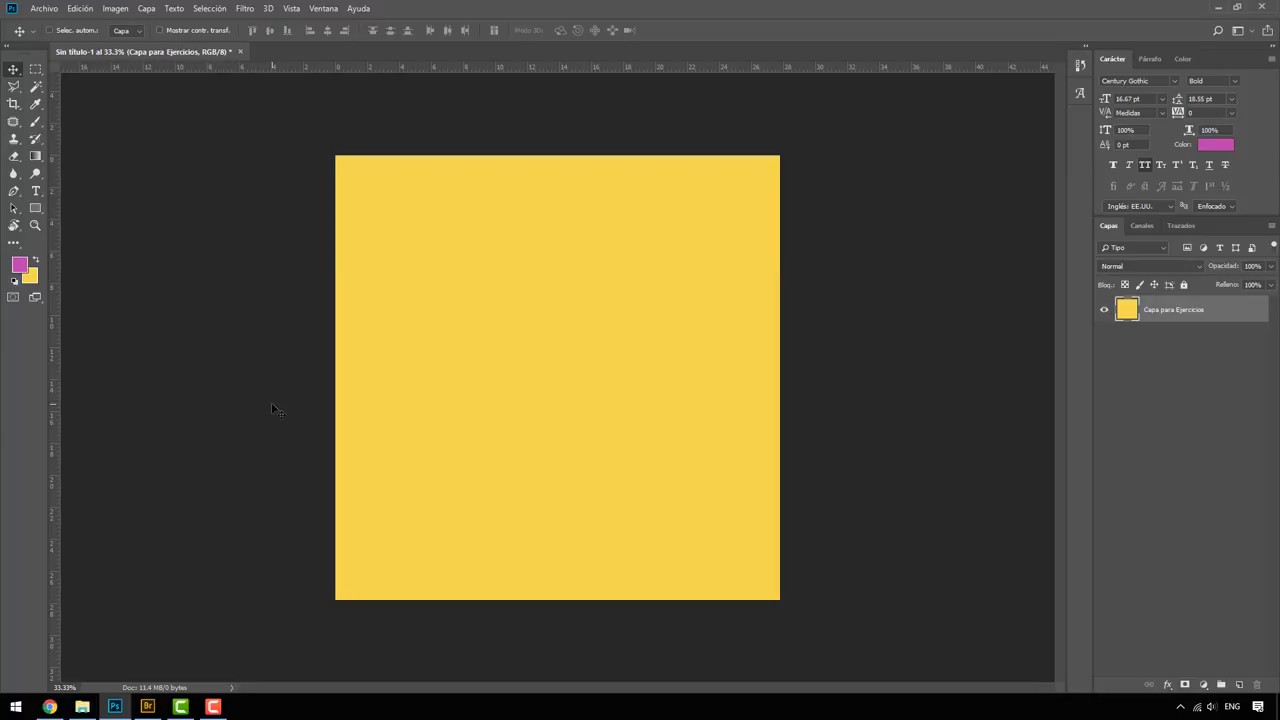
pyautogui.hotkey('alt', 'BackSpace')
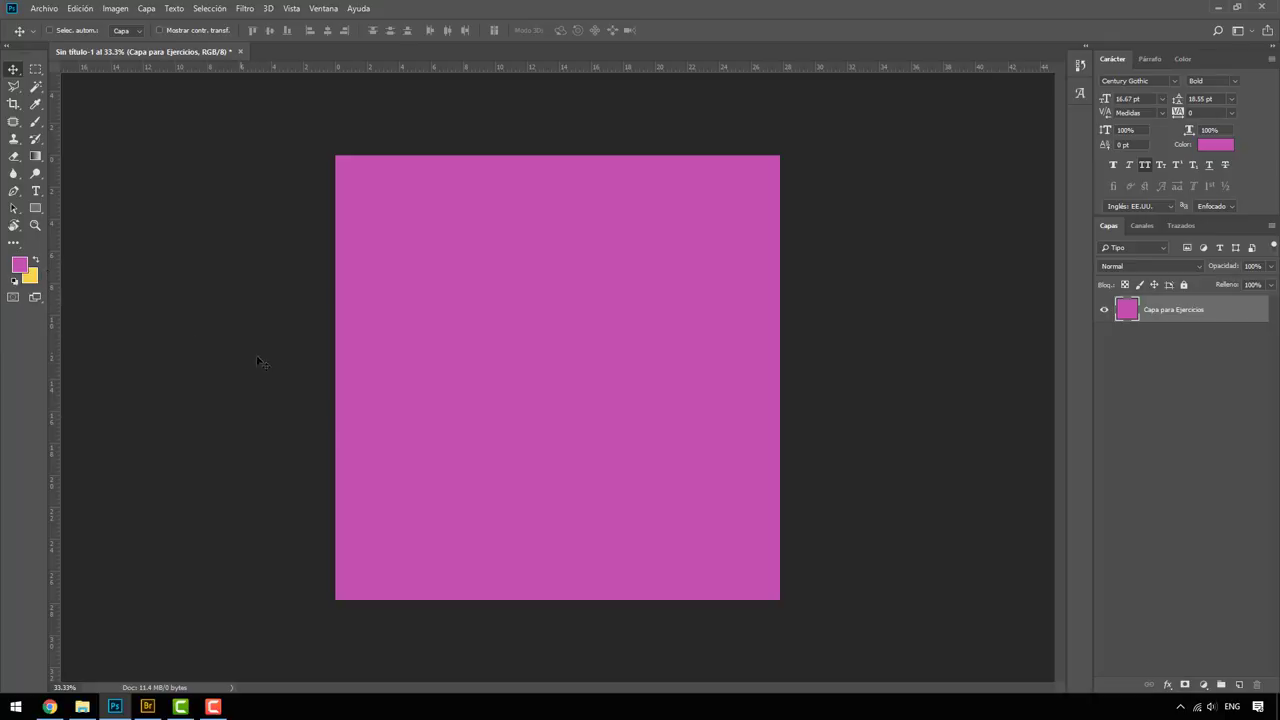
pyautogui.press('x')
pyautogui.press('x')
pyautogui.press('x')
pyautogui.press('x')
pyautogui.press('x')
pyautogui.press('x')
pyautogui.press('x')
pyautogui.press('x')
pyautogui.press('x')
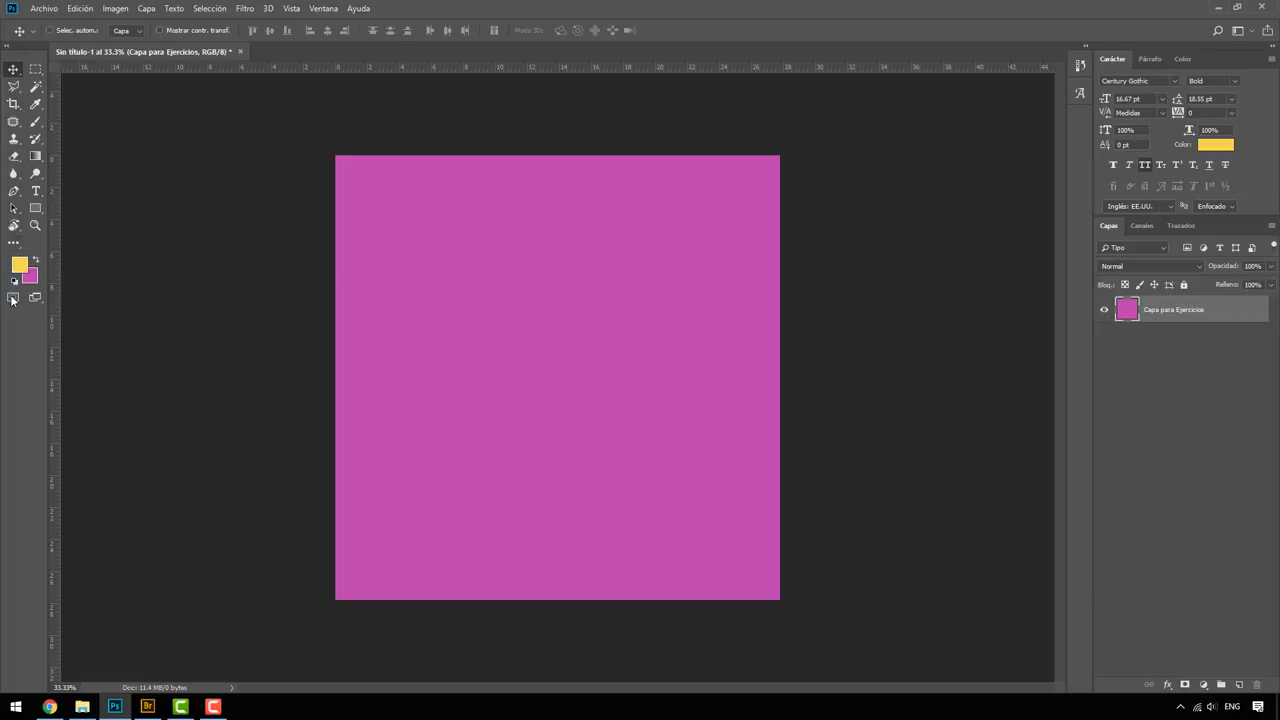
# Reset default black and white colours and refill the layer white, then black
pyautogui.click(13, 281)
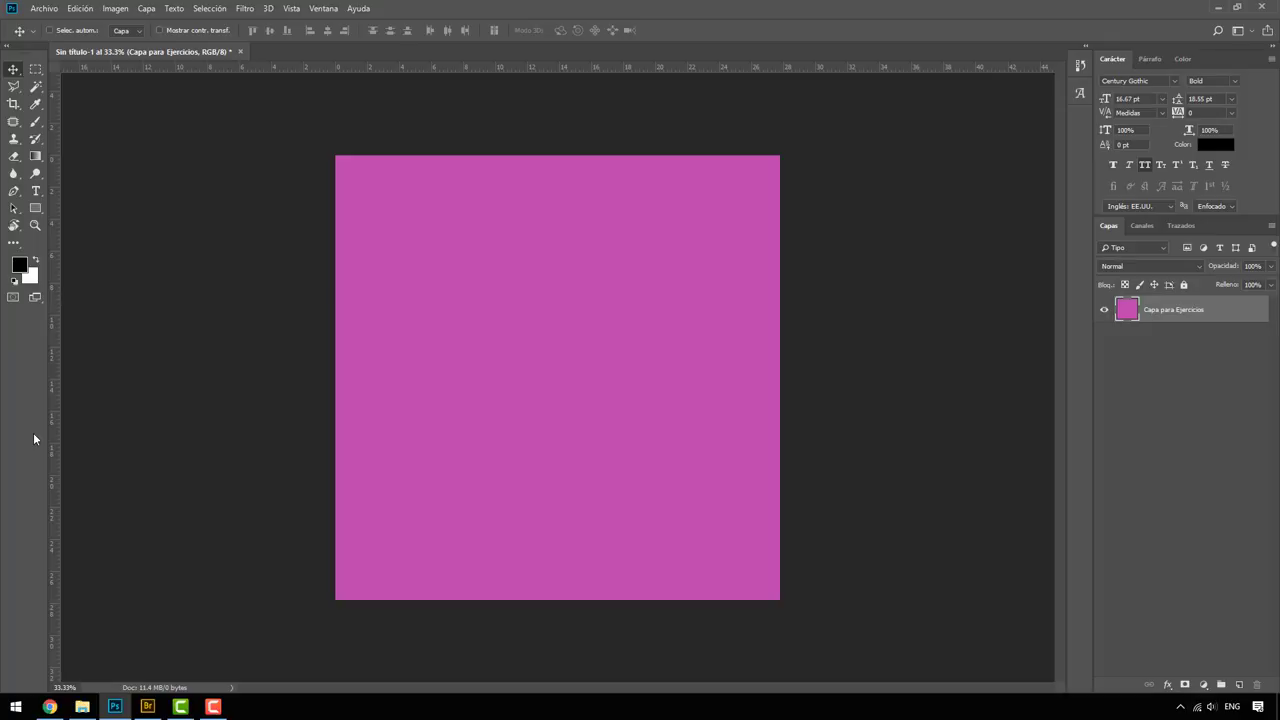
pyautogui.hotkey('ctrl', 'BackSpace')
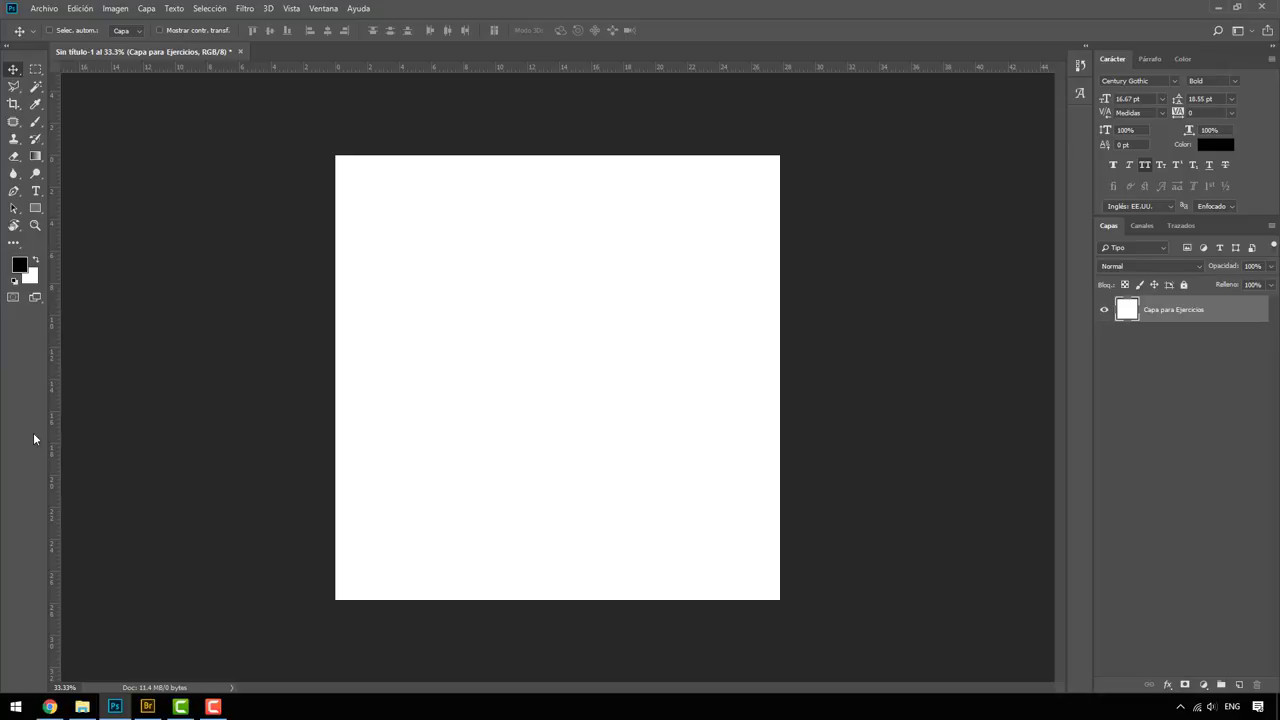
pyautogui.hotkey('alt', 'BackSpace')
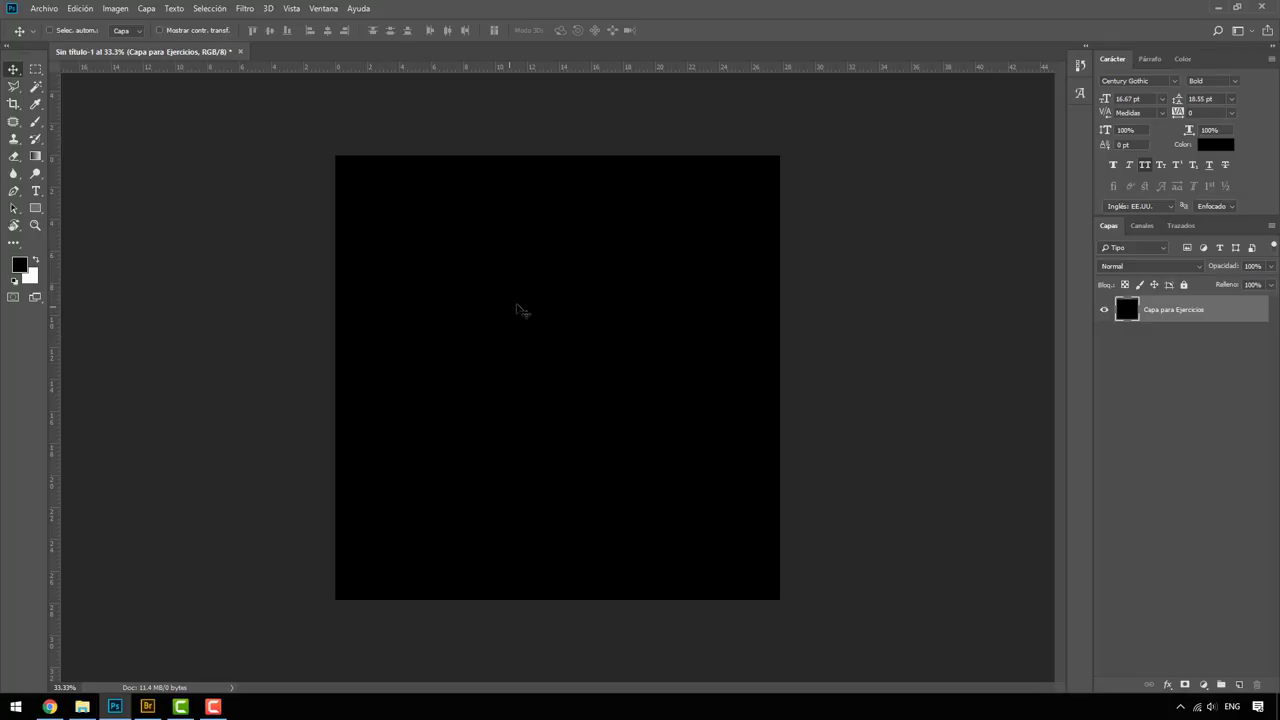
# Draw a large winding, maze-like freehand selection on the black canvas with the Lasso Tool
pyautogui.click(13, 89)
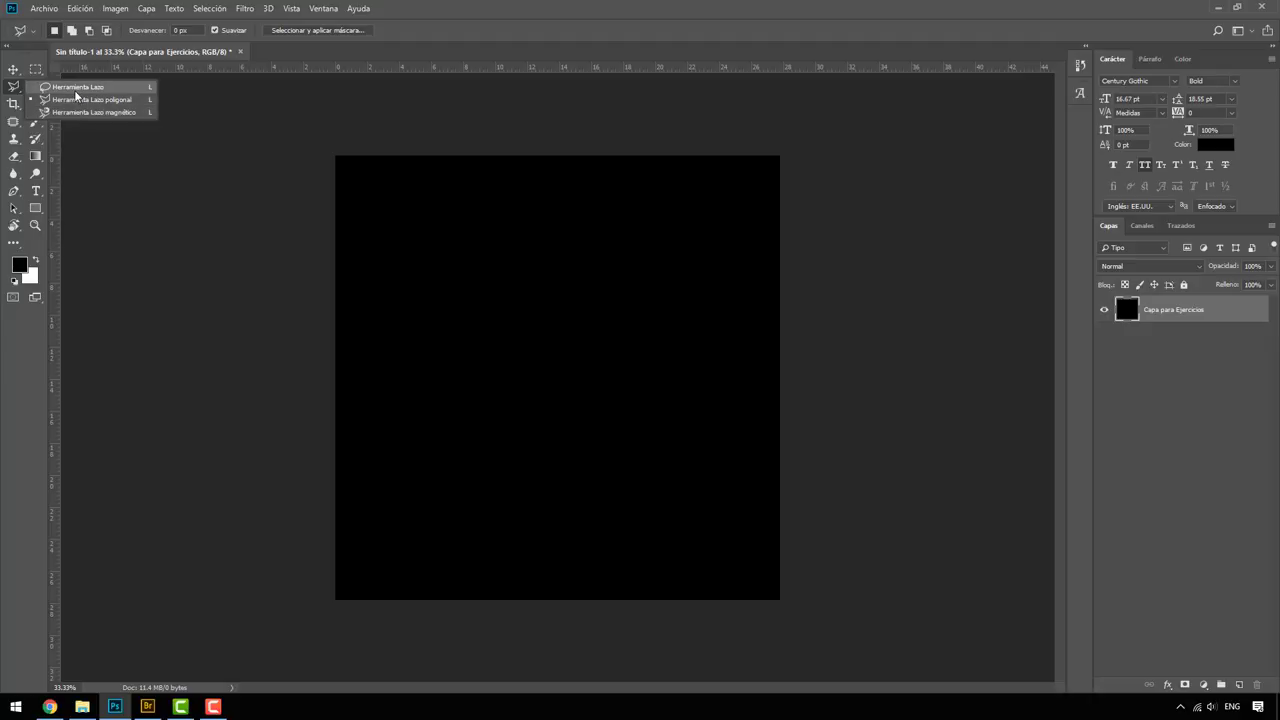
pyautogui.click(76, 91)
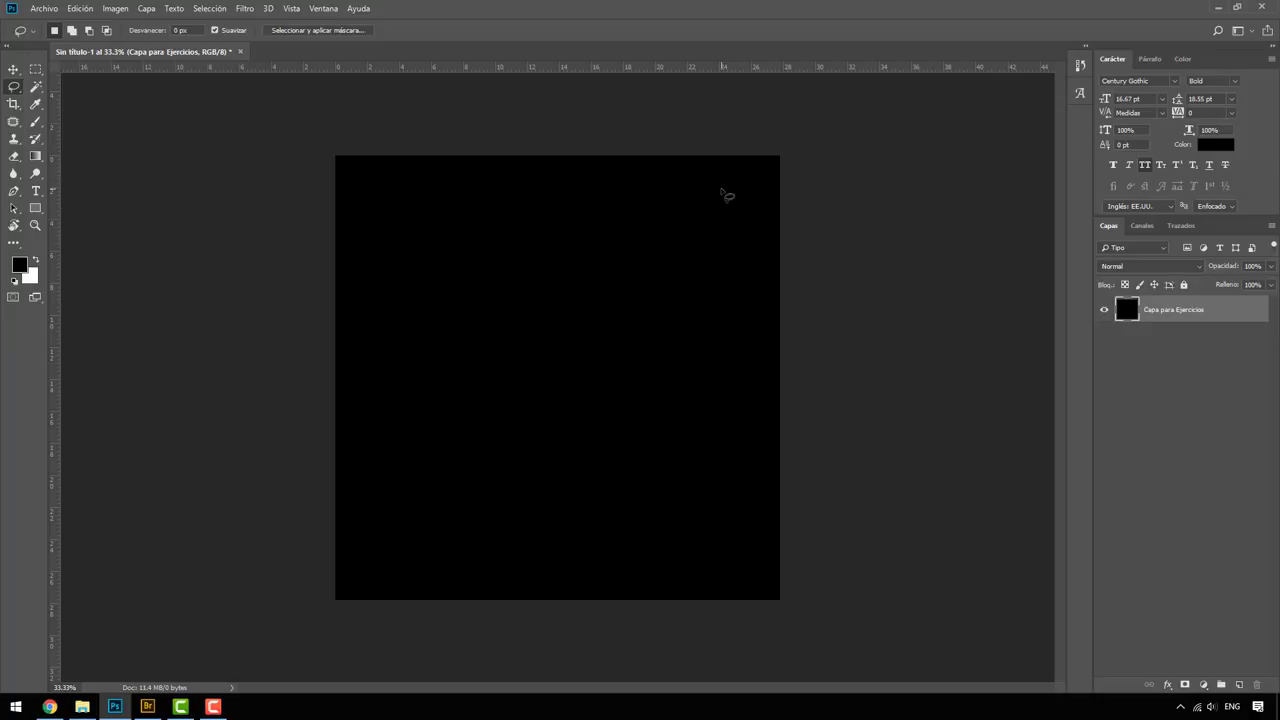
pyautogui.moveTo(721, 190)
pyautogui.mouseDown()
pyautogui.moveTo(585, 213)
pyautogui.moveTo(551, 246)
pyautogui.moveTo(417, 211)
pyautogui.moveTo(404, 264)
pyautogui.moveTo(497, 262)
pyautogui.moveTo(528, 276)
pyautogui.moveTo(403, 309)
pyautogui.moveTo(429, 340)
pyautogui.moveTo(484, 318)
pyautogui.moveTo(529, 349)
pyautogui.moveTo(383, 423)
pyautogui.moveTo(443, 439)
pyautogui.moveTo(520, 430)
pyautogui.moveTo(600, 452)
pyautogui.moveTo(562, 360)
pyautogui.moveTo(640, 420)
pyautogui.moveTo(640, 351)
pyautogui.moveTo(577, 300)
pyautogui.moveTo(694, 322)
pyautogui.moveTo(638, 272)
pyautogui.moveTo(662, 242)
pyautogui.moveTo(714, 290)
pyautogui.moveTo(702, 368)
pyautogui.moveTo(662, 446)
pyautogui.moveTo(590, 500)
pyautogui.moveTo(430, 478)
pyautogui.moveTo(489, 531)
pyautogui.moveTo(591, 551)
pyautogui.moveTo(674, 497)
pyautogui.moveTo(733, 424)
pyautogui.moveTo(766, 343)
pyautogui.moveTo(737, 257)
pyautogui.moveTo(766, 200)
pyautogui.moveTo(738, 177)
pyautogui.moveTo(724, 192)
pyautogui.mouseUp()
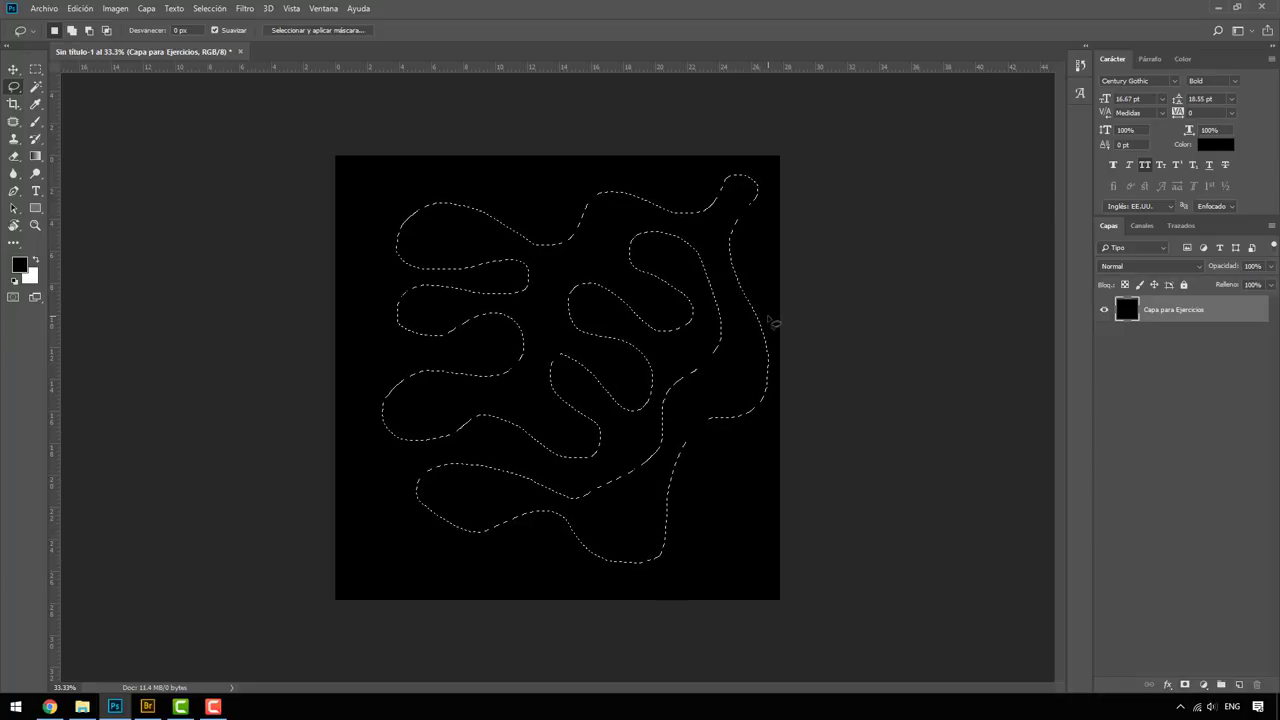
# Redraw the lasso selection as a winding arch shape with two legs
pyautogui.click(577, 194)
pyautogui.moveTo(577, 194)
pyautogui.mouseDown()
pyautogui.moveTo(517, 223)
pyautogui.moveTo(417, 320)
pyautogui.moveTo(540, 390)
pyautogui.moveTo(443, 516)
pyautogui.moveTo(775, 429)
pyautogui.moveTo(774, 392)
pyautogui.mouseUp()
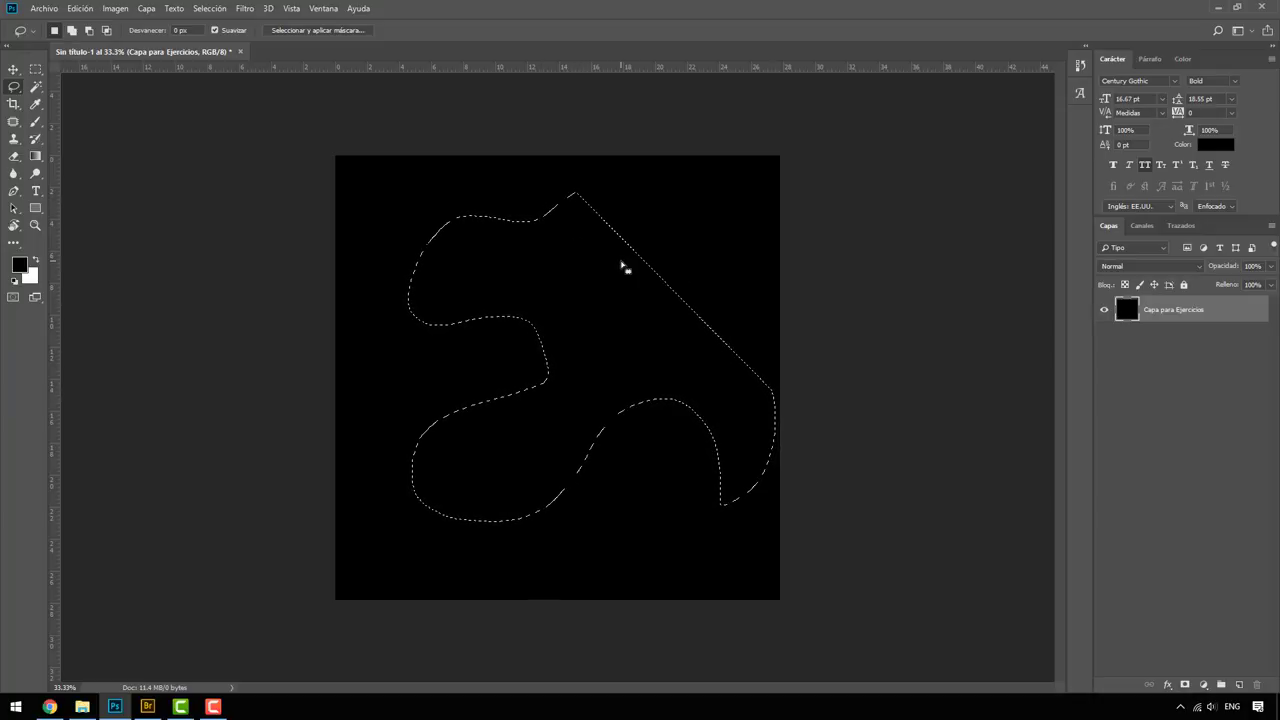
pyautogui.moveTo(688, 222)
pyautogui.mouseDown()
pyautogui.moveTo(480, 508)
pyautogui.moveTo(654, 337)
pyautogui.moveTo(714, 237)
pyautogui.moveTo(728, 198)
pyautogui.moveTo(714, 189)
pyautogui.moveTo(697, 200)
pyautogui.moveTo(706, 218)
pyautogui.mouseUp()
pyautogui.moveTo(395, 247)
pyautogui.mouseDown()
pyautogui.moveTo(463, 480)
pyautogui.moveTo(578, 520)
pyautogui.moveTo(554, 277)
pyautogui.moveTo(729, 329)
pyautogui.moveTo(617, 237)
pyautogui.moveTo(537, 233)
pyautogui.moveTo(510, 209)
pyautogui.mouseUp()
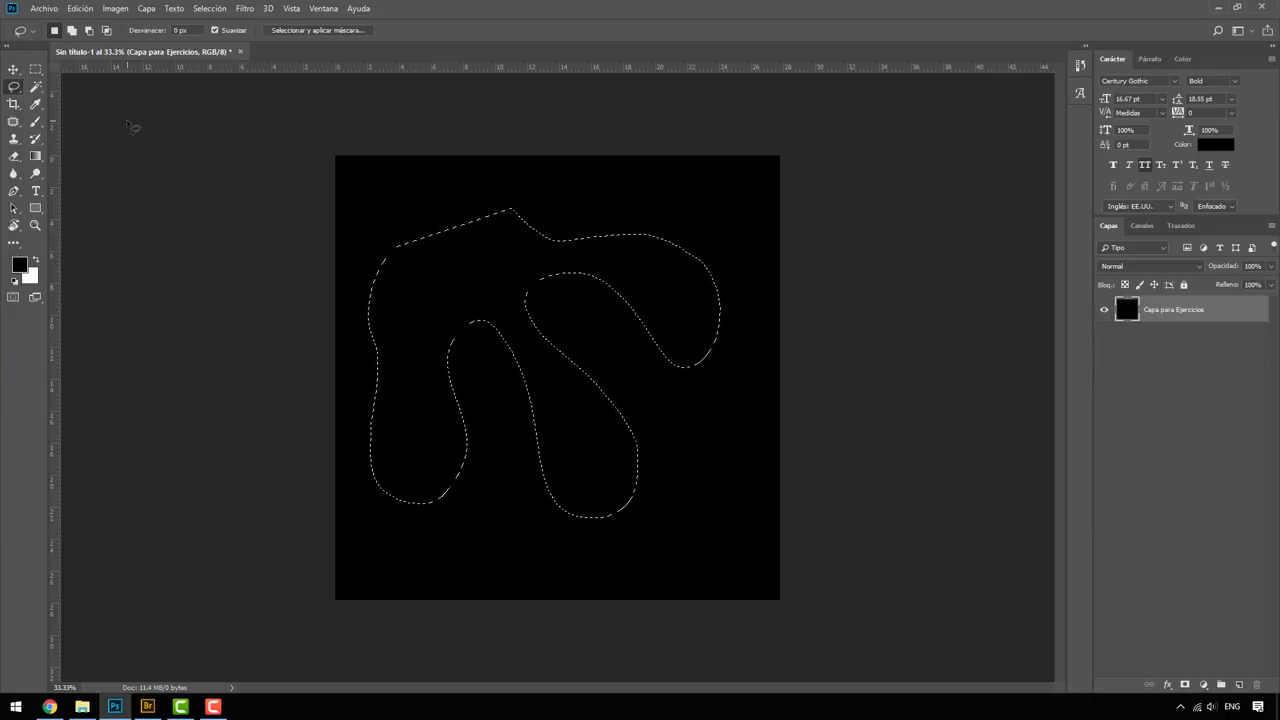
# Trial-move the selected black pixels around the canvas and undo the moves
pyautogui.click(13, 69)
pyautogui.moveTo(436, 294); pyautogui.dragTo(692, 396)
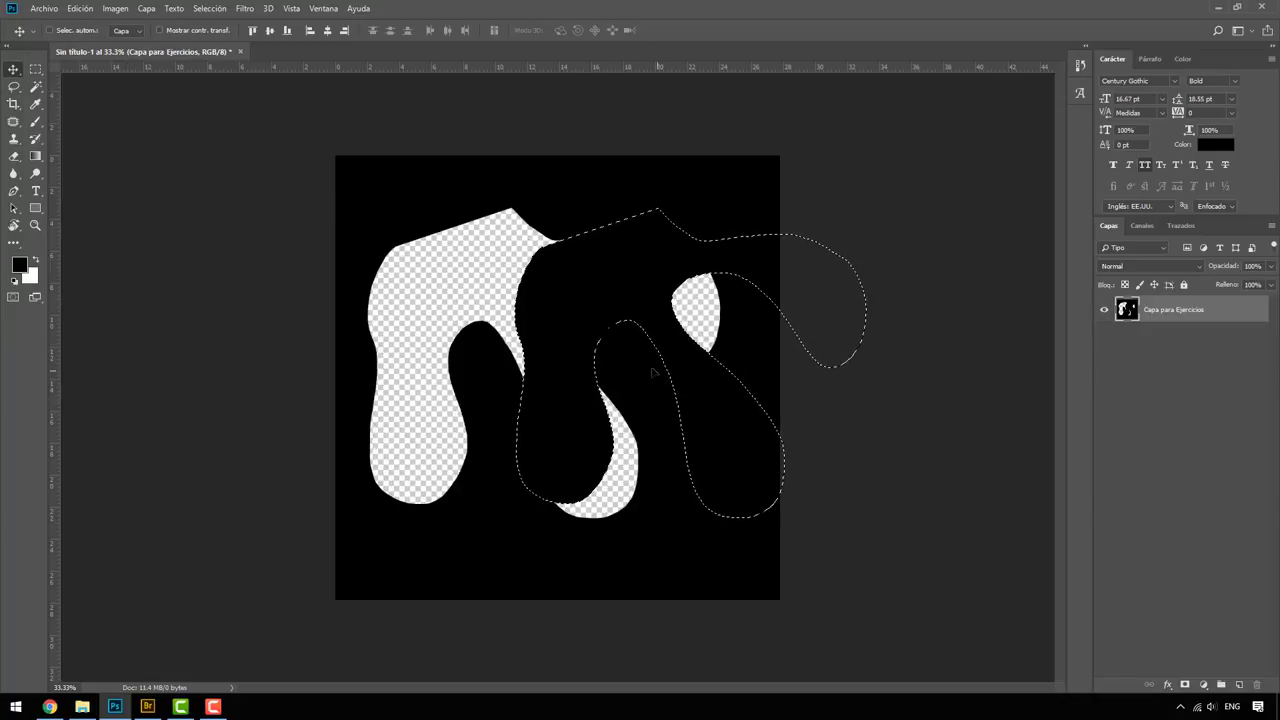
pyautogui.hotkey('ctrl', 'z')
pyautogui.moveTo(487, 290)
pyautogui.mouseDown()
pyautogui.moveTo(518, 300)
pyautogui.moveTo(423, 68)
pyautogui.mouseUp()
pyautogui.moveTo(428, 281); pyautogui.dragTo(455, 308)
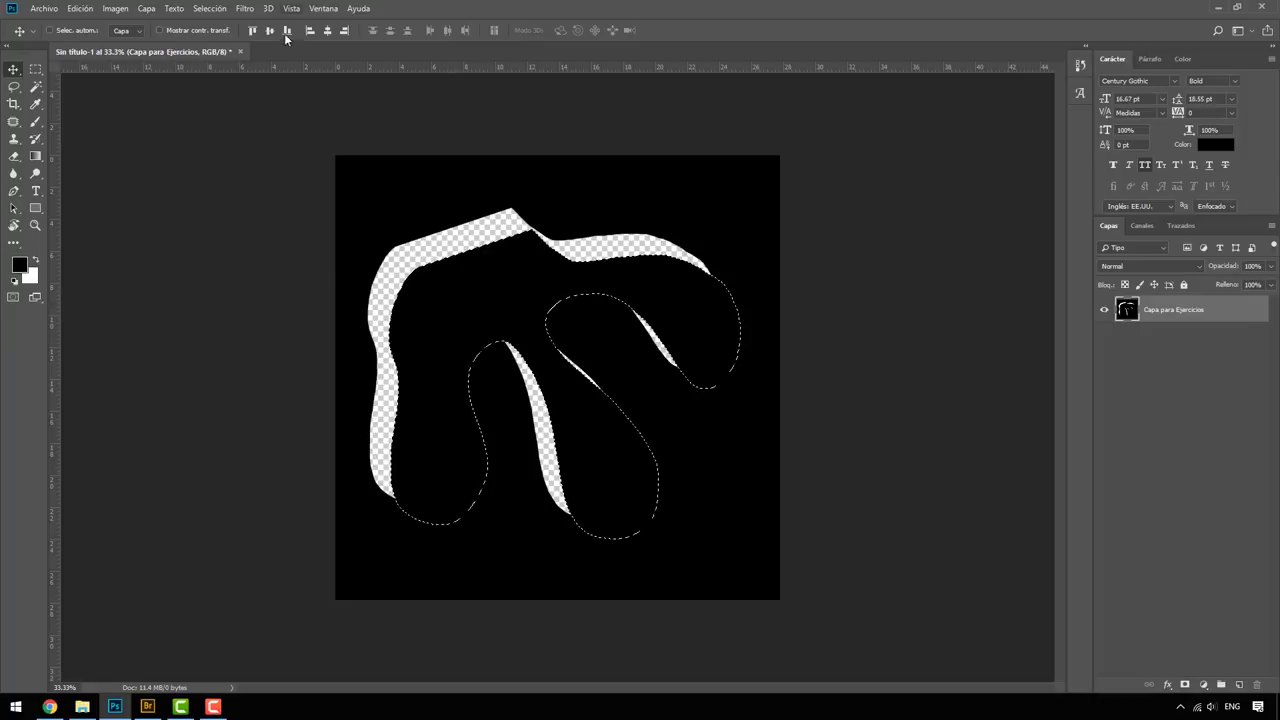
pyautogui.hotkey('ctrl', 'z')
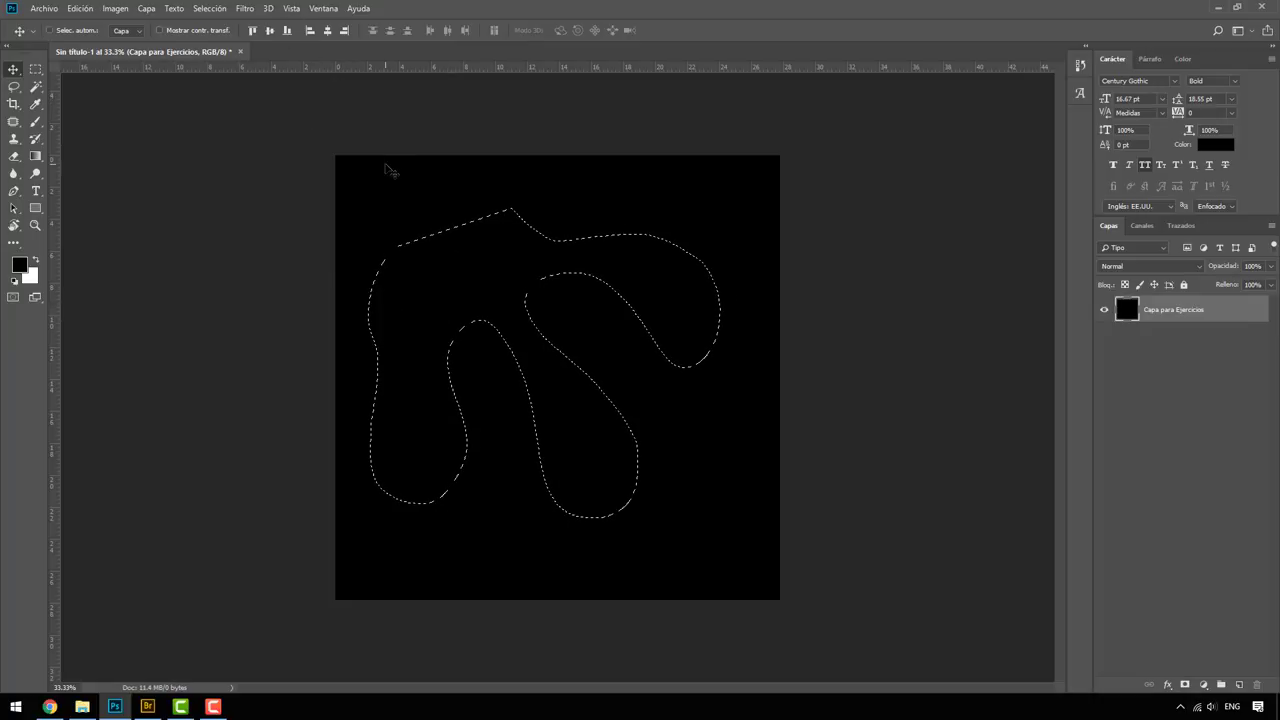
# Add two regions on the right to the selection and subtract an area with Alt
pyautogui.click(14, 88)
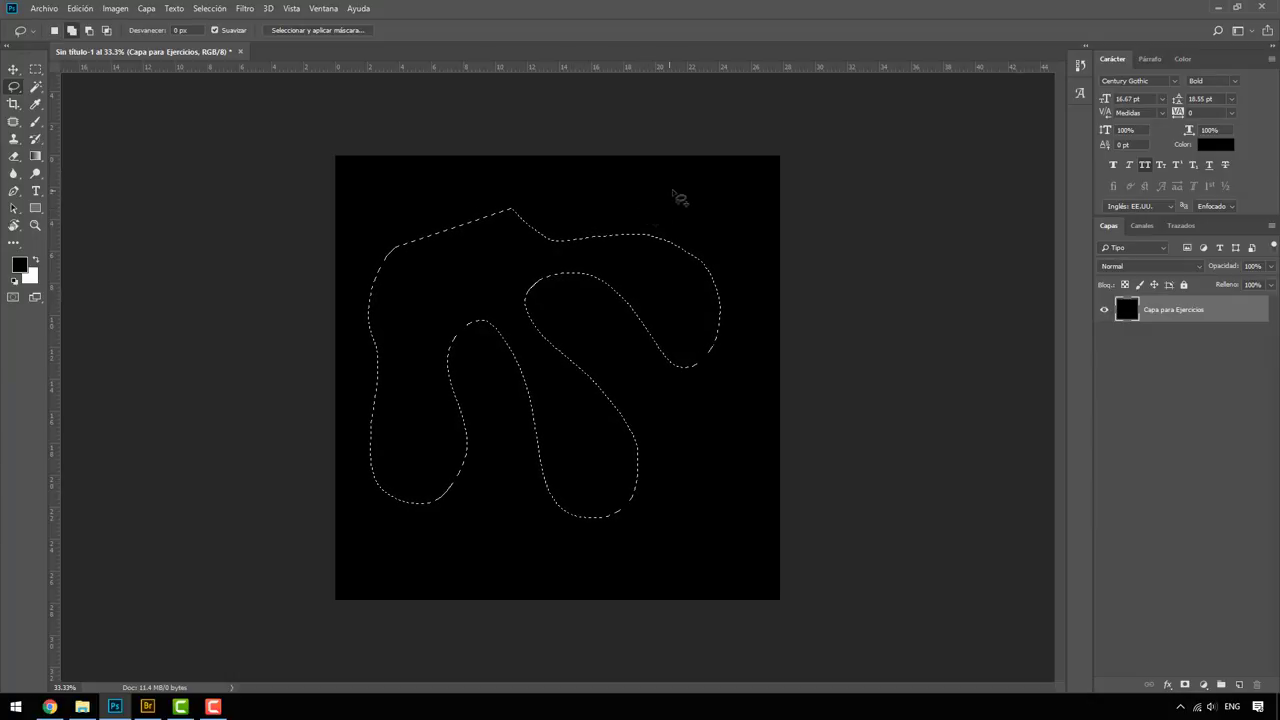
pyautogui.moveTo(596, 242)
pyautogui.mouseDown()
pyautogui.moveTo(693, 200)
pyautogui.moveTo(662, 258)
pyautogui.mouseUp()
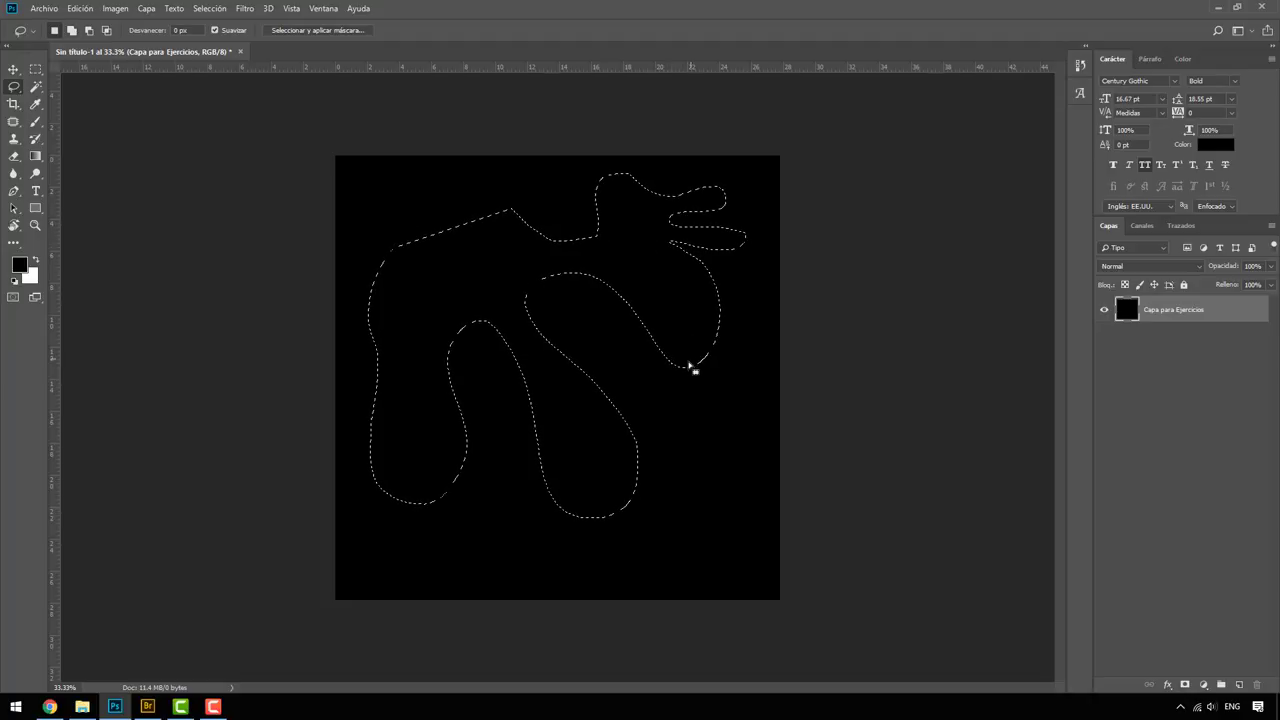
pyautogui.moveTo(686, 330)
pyautogui.mouseDown()
pyautogui.moveTo(675, 418)
pyautogui.moveTo(676, 372)
pyautogui.mouseUp()
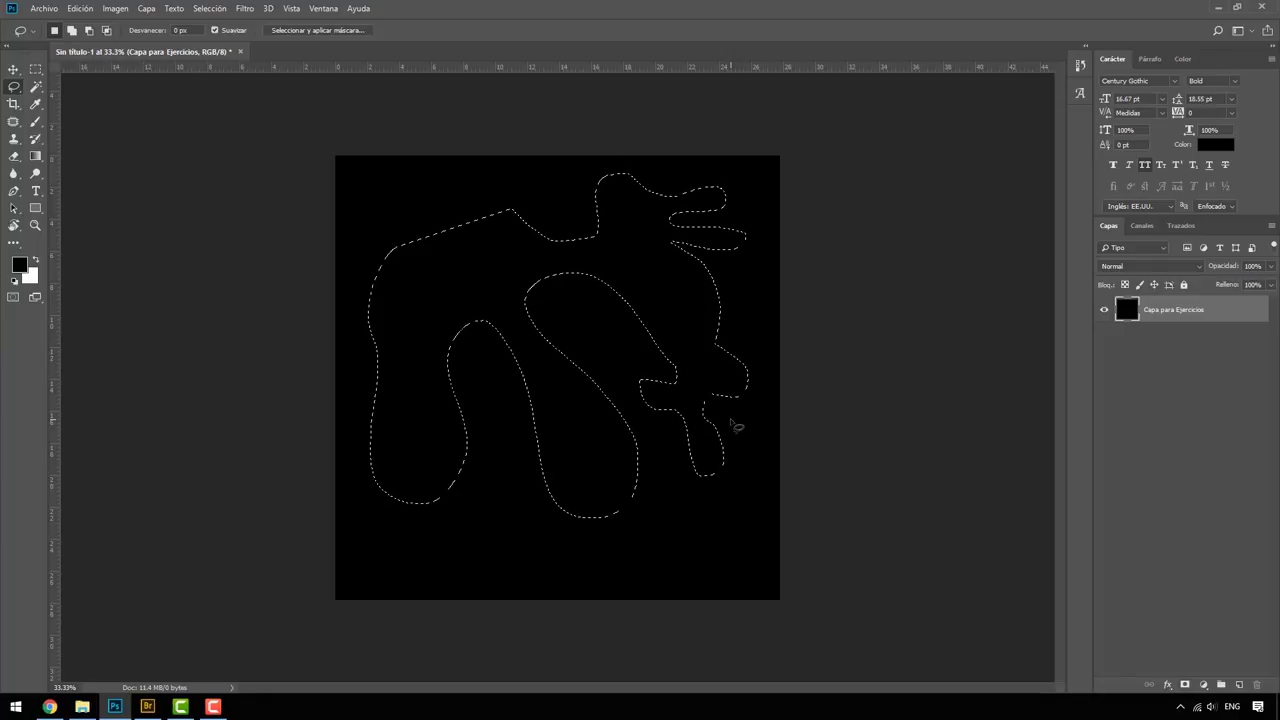
pyautogui.press('alt')
pyautogui.moveTo(400, 553)
pyautogui.mouseDown()
pyautogui.moveTo(488, 252)
pyautogui.moveTo(531, 349)
pyautogui.moveTo(600, 446)
pyautogui.moveTo(588, 487)
pyautogui.moveTo(540, 385)
pyautogui.mouseUp()
pyautogui.moveTo(495, 327)
pyautogui.mouseDown()
pyautogui.moveTo(440, 338)
pyautogui.moveTo(431, 408)
pyautogui.moveTo(449, 551)
pyautogui.mouseUp()
# Move the selected pixels once more, undo it, and deselect with Ctrl+D
pyautogui.click(14, 69)
pyautogui.moveTo(640, 281)
pyautogui.mouseDown()
pyautogui.moveTo(700, 270)
pyautogui.moveTo(655, 328)
pyautogui.mouseUp()
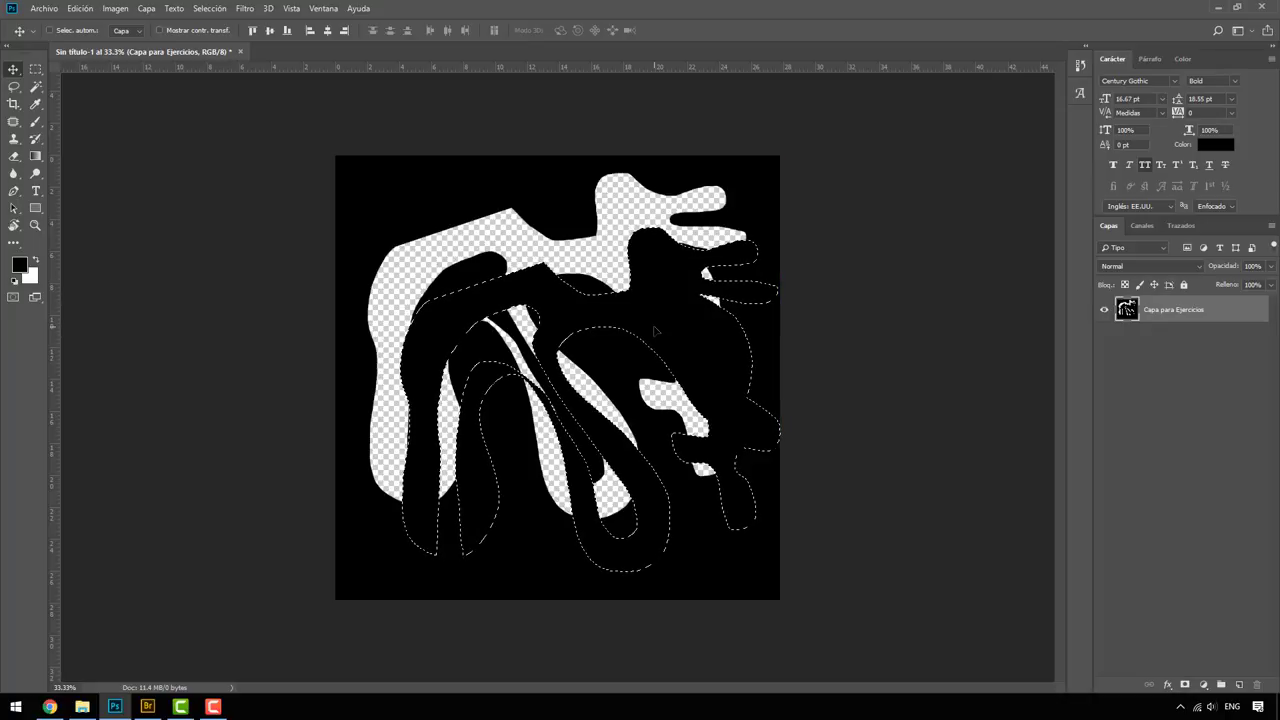
pyautogui.hotkey('ctrl', 'z')
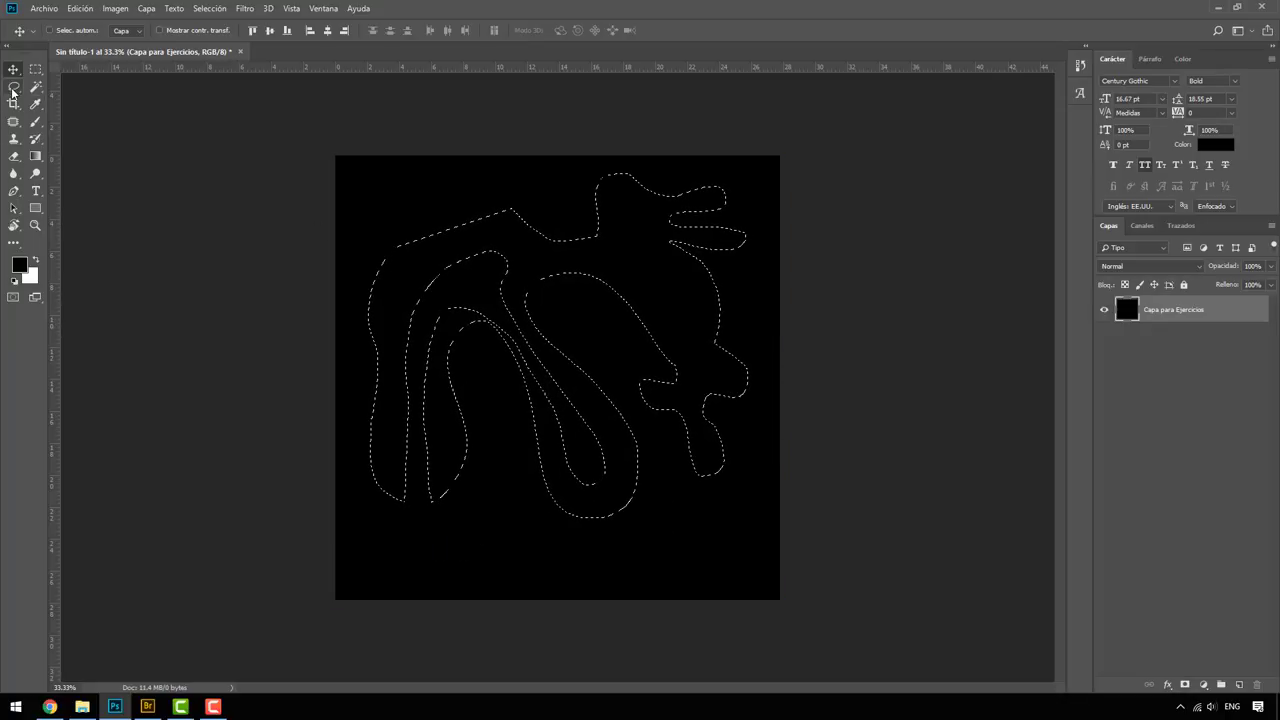
pyautogui.click(13, 89)
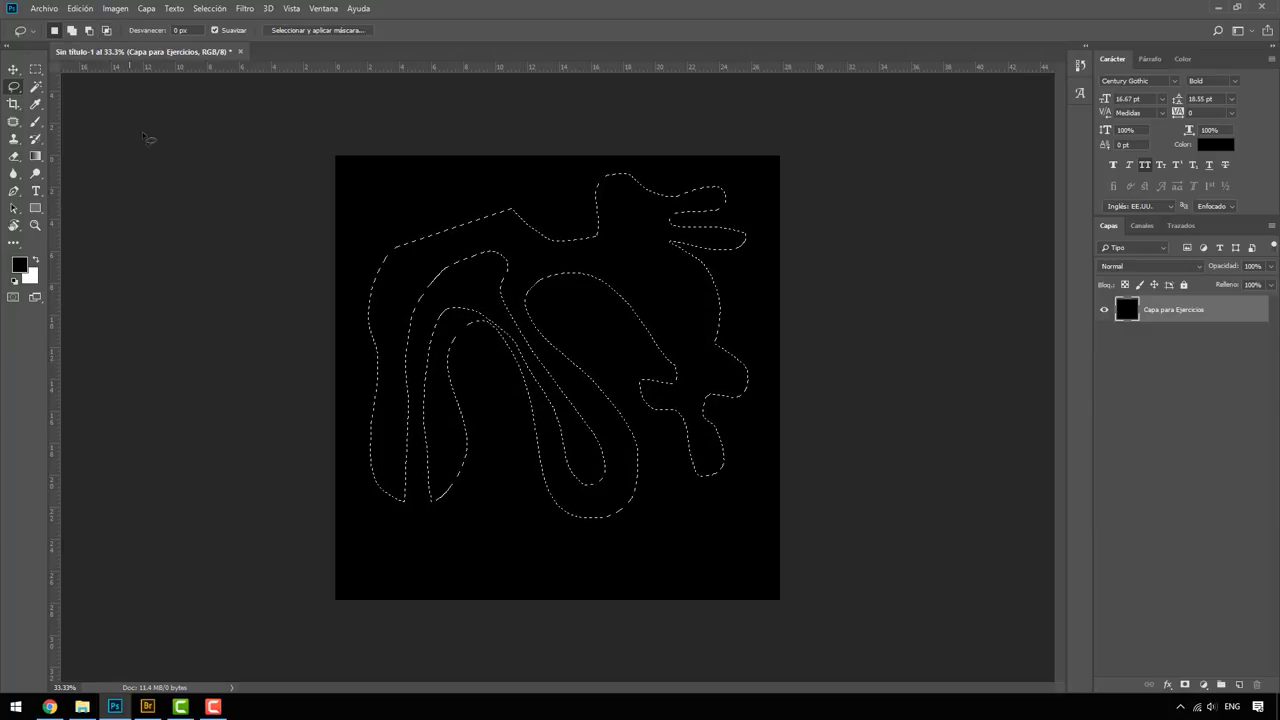
pyautogui.hotkey('ctrl', 'd')
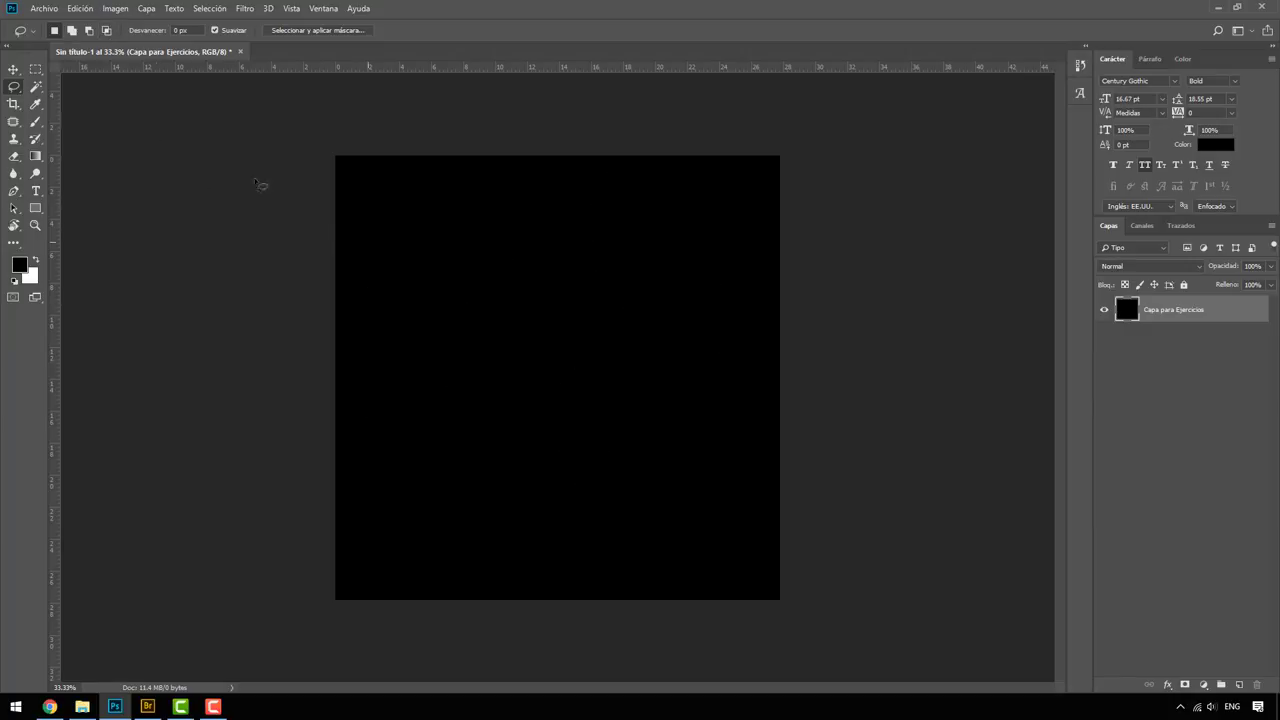
# Switch to the Polygonal Lasso and place the first point near the canvas top-left
pyautogui.rightClick(10, 93)
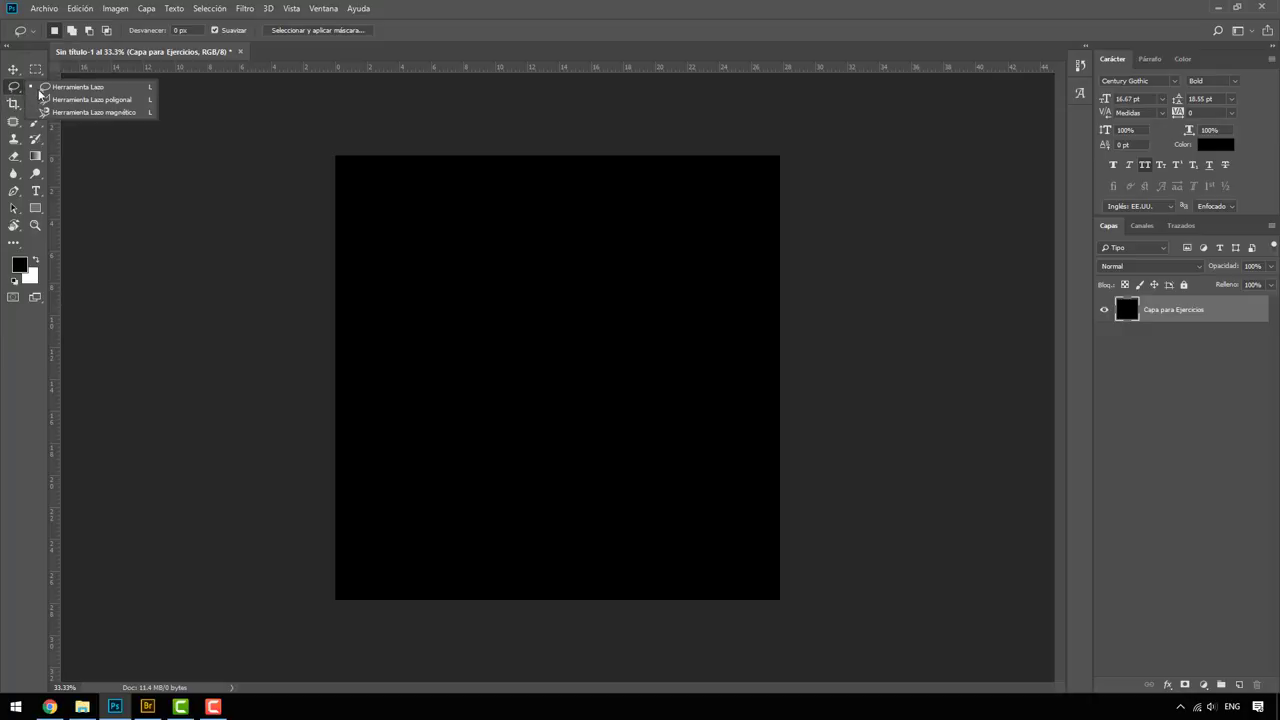
pyautogui.click(73, 100)
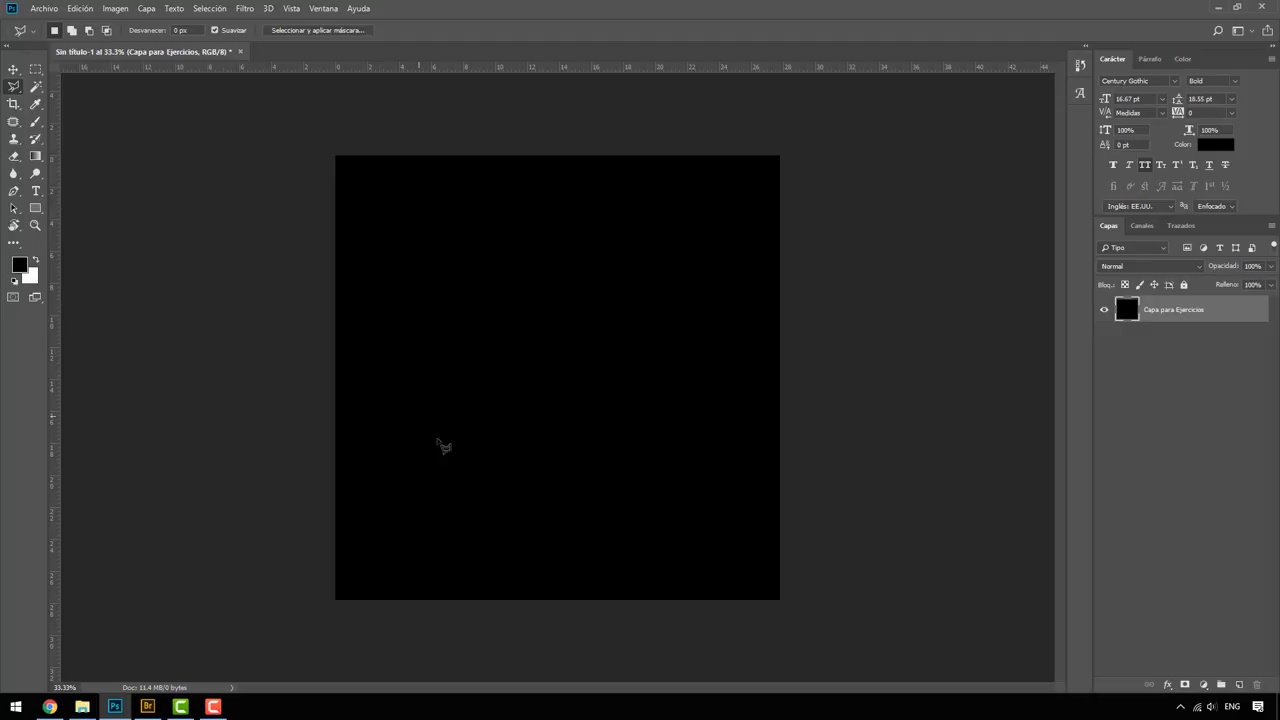
pyautogui.click(375, 183)
# Trace straight-edged corners along the top zigzag and down the notched right side
pyautogui.click(492, 226)
pyautogui.click(615, 226)
pyautogui.click(719, 197)
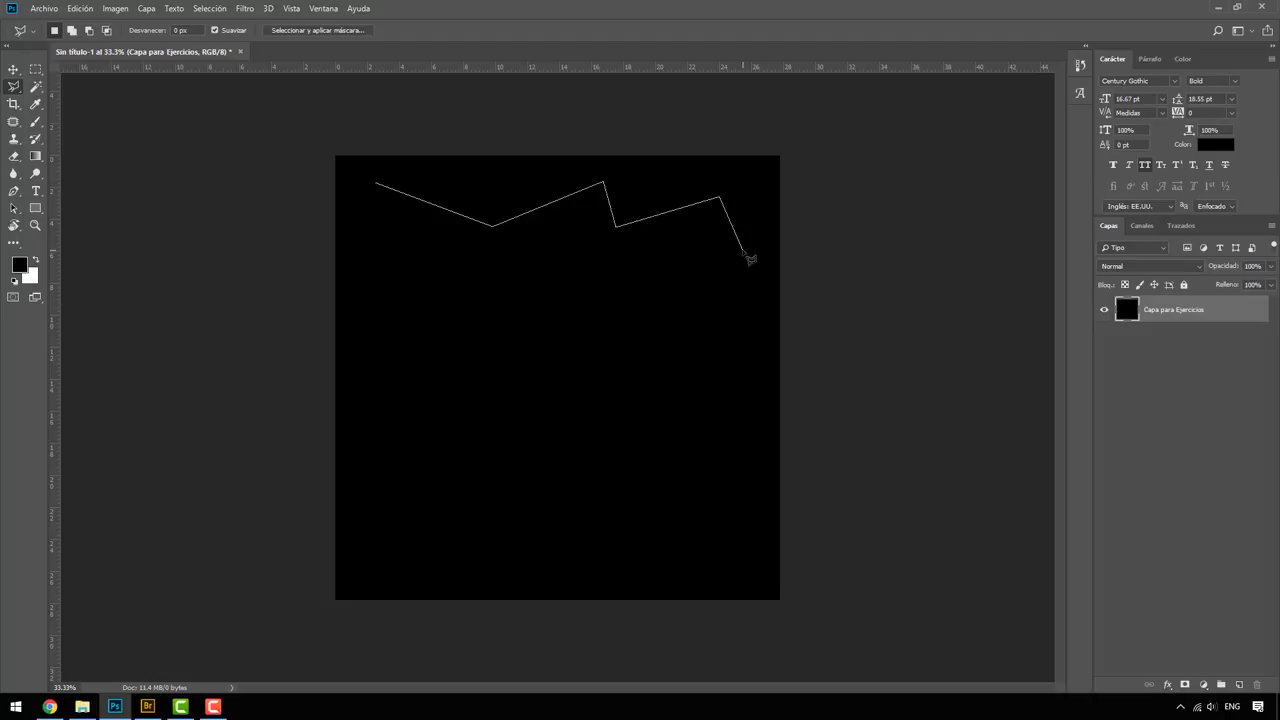
pyautogui.click(759, 259)
pyautogui.click(667, 258)
pyautogui.click(667, 293)
pyautogui.click(752, 287)
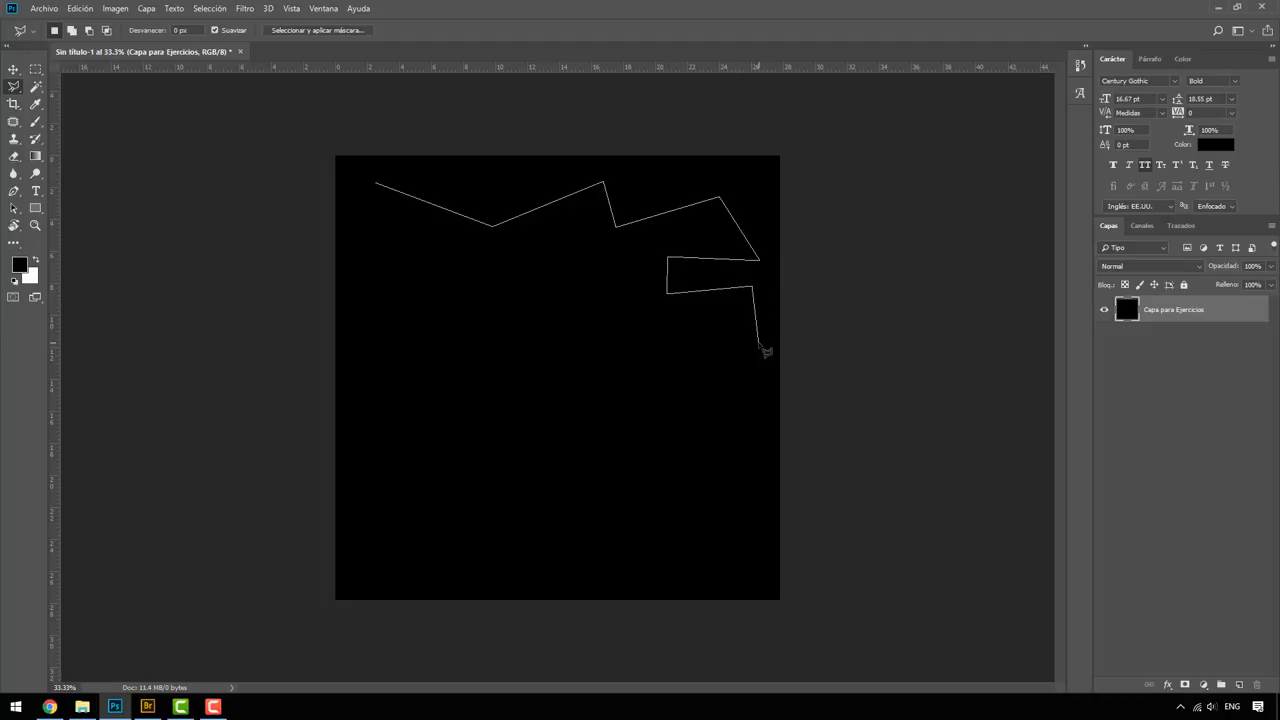
pyautogui.click(758, 341)
pyautogui.click(728, 457)
pyautogui.click(572, 470)
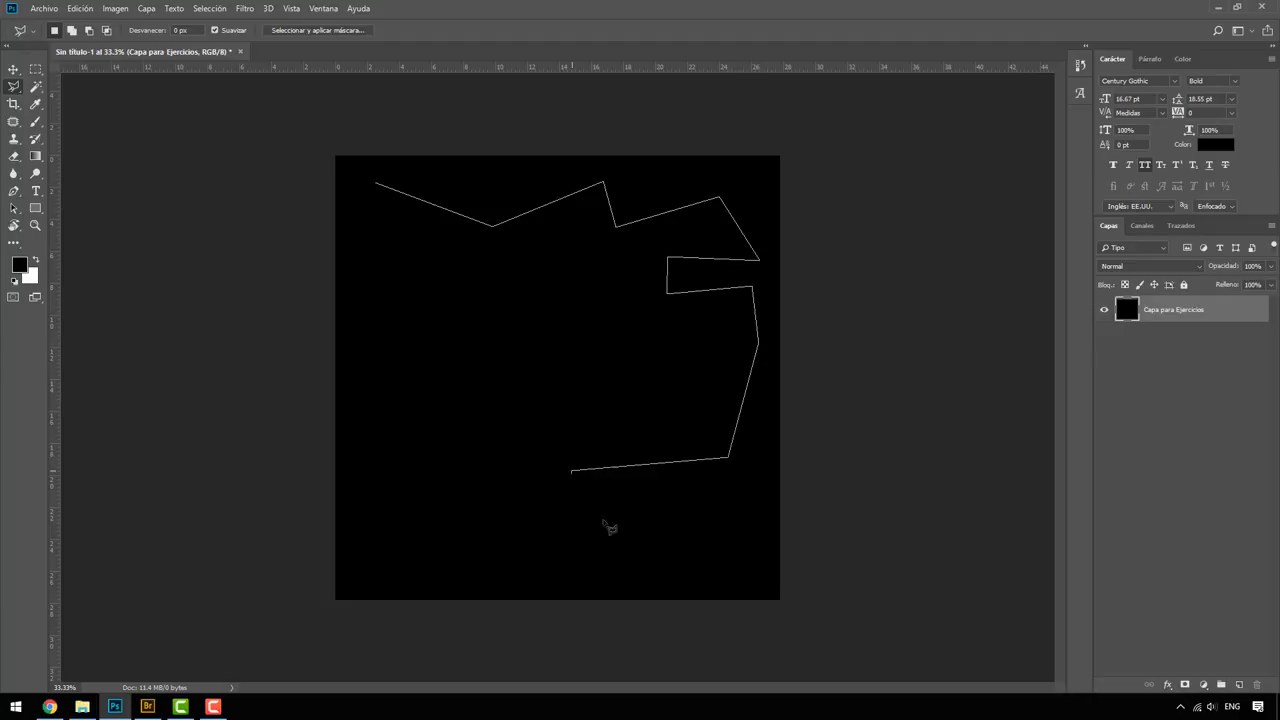
# Extend the outline past the bottom edge, up the left side, and close it at the start
pyautogui.click(707, 557)
pyautogui.click(599, 572)
pyautogui.click(476, 672)
pyautogui.click(252, 632)
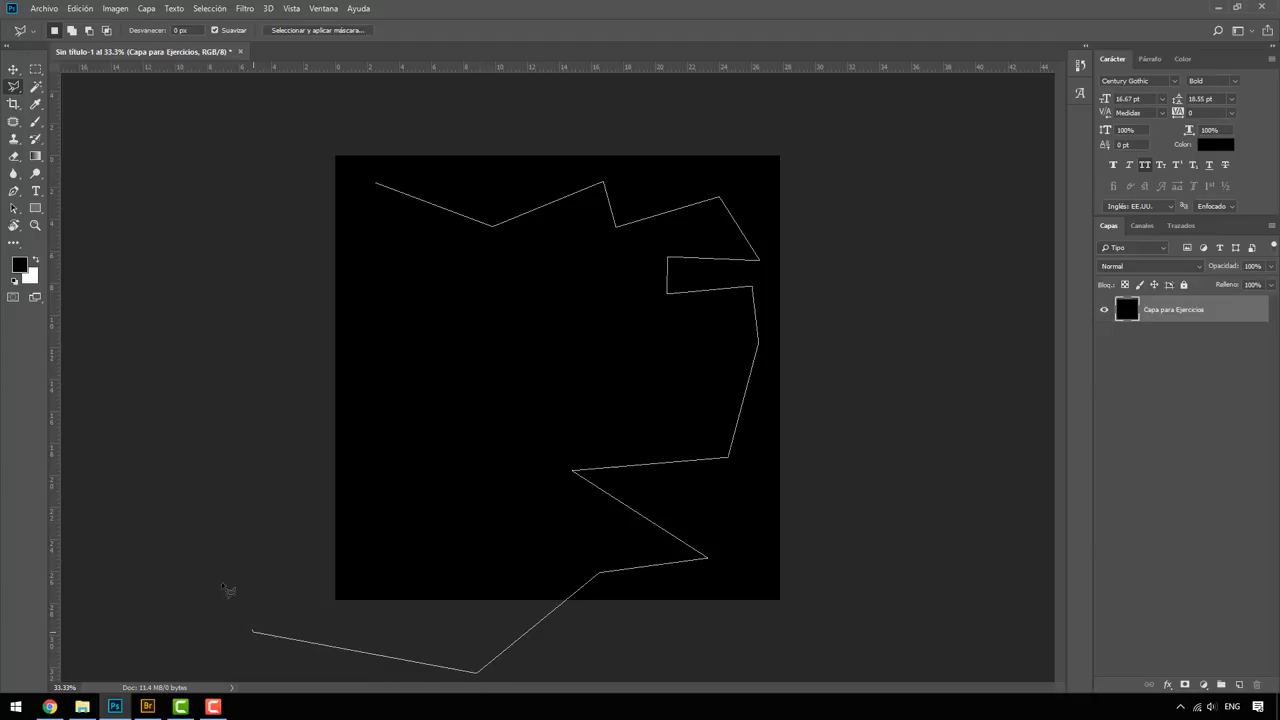
pyautogui.click(128, 441)
pyautogui.click(235, 391)
pyautogui.click(191, 266)
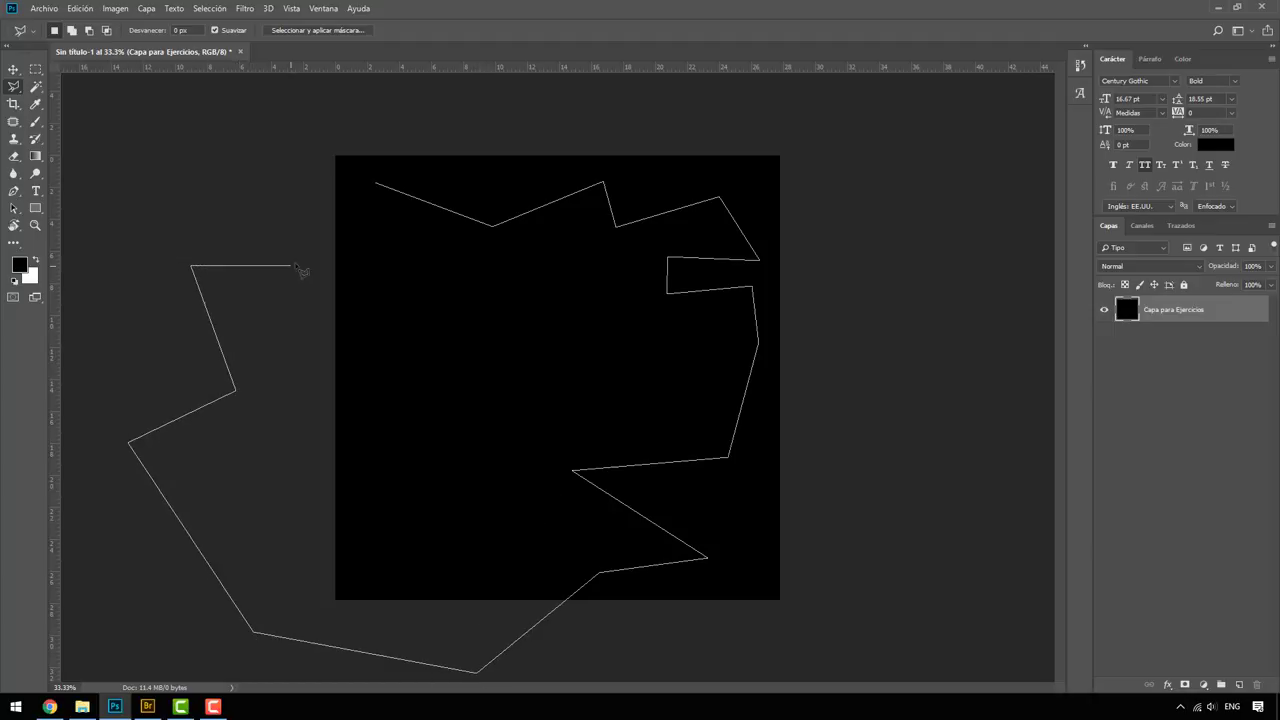
pyautogui.click(290, 266)
pyautogui.click(378, 186)
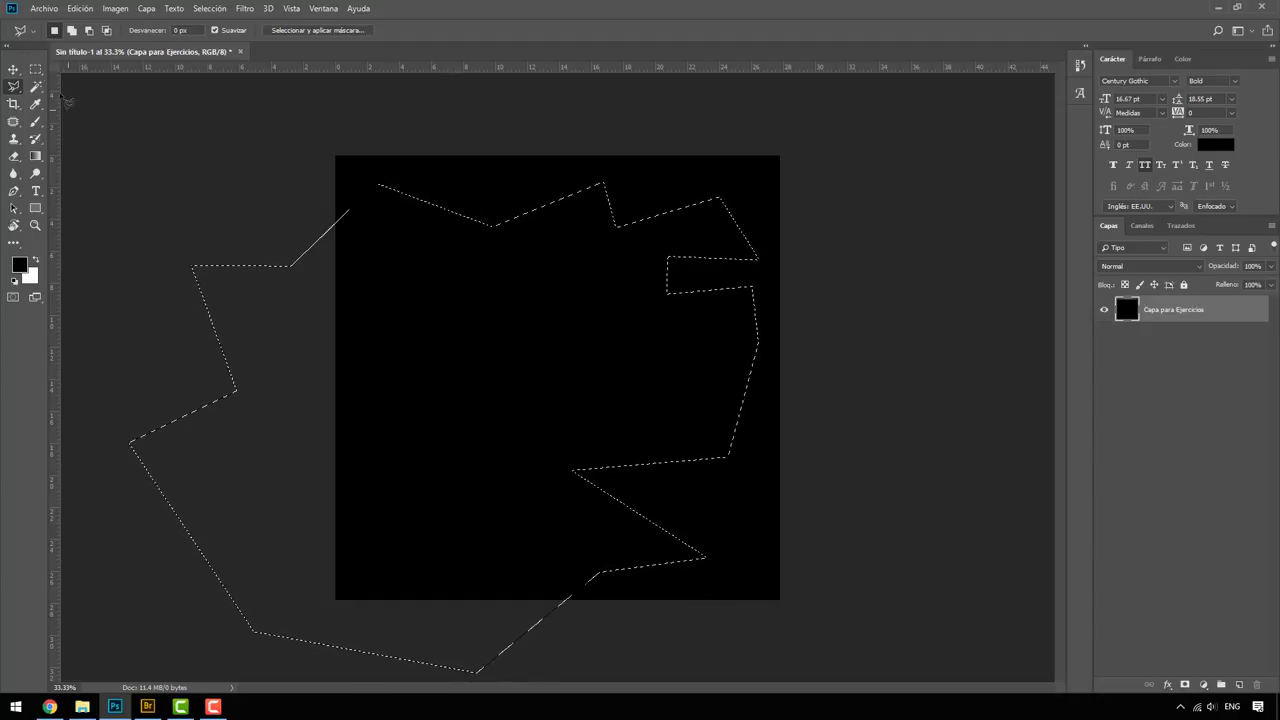
pyautogui.press('v')
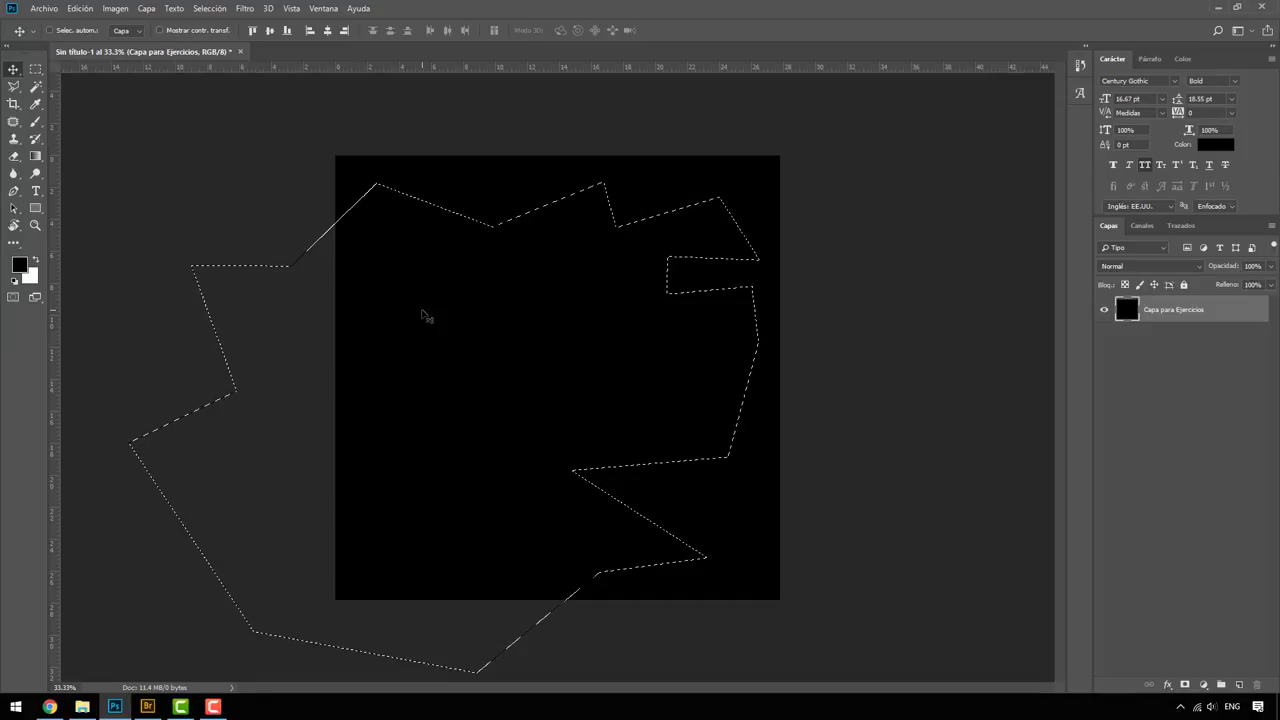
pyautogui.moveTo(423, 314)
pyautogui.mouseDown()
pyautogui.moveTo(519, 320)
pyautogui.moveTo(320, 270)
pyautogui.mouseUp()
pyautogui.moveTo(400, 366); pyautogui.dragTo(432, 386)
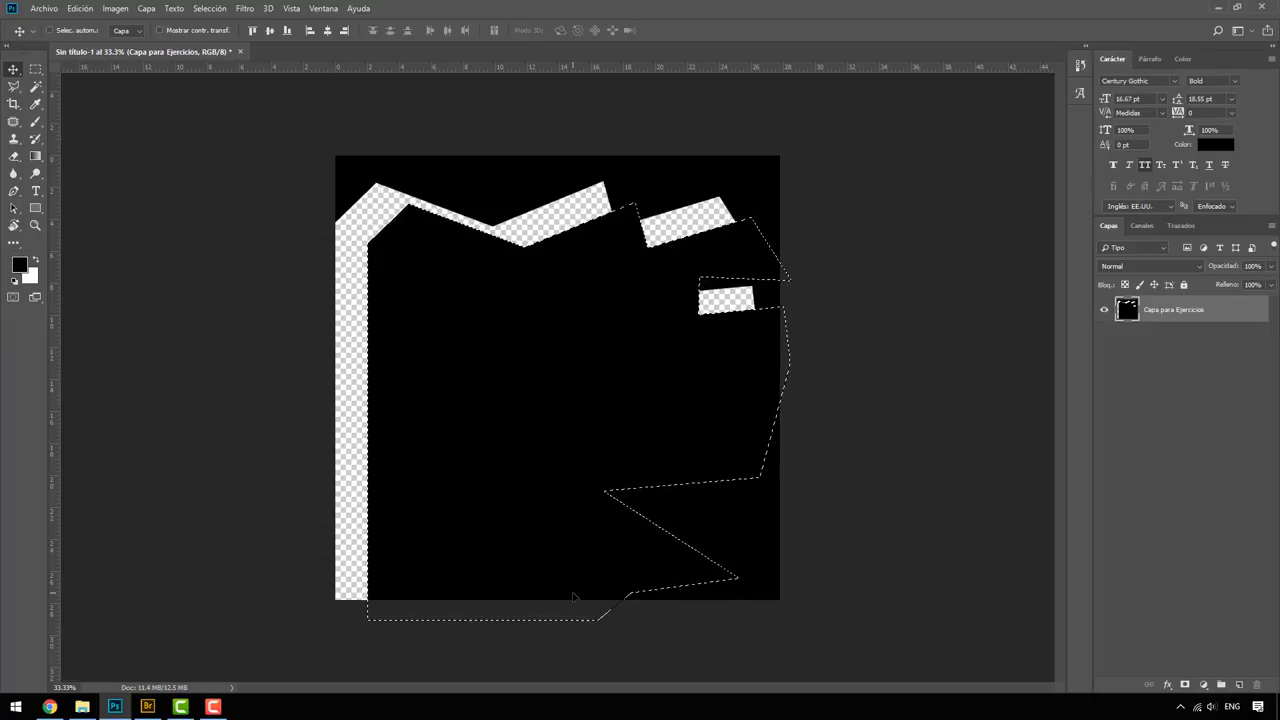
pyautogui.hotkey('ctrl', 'z')
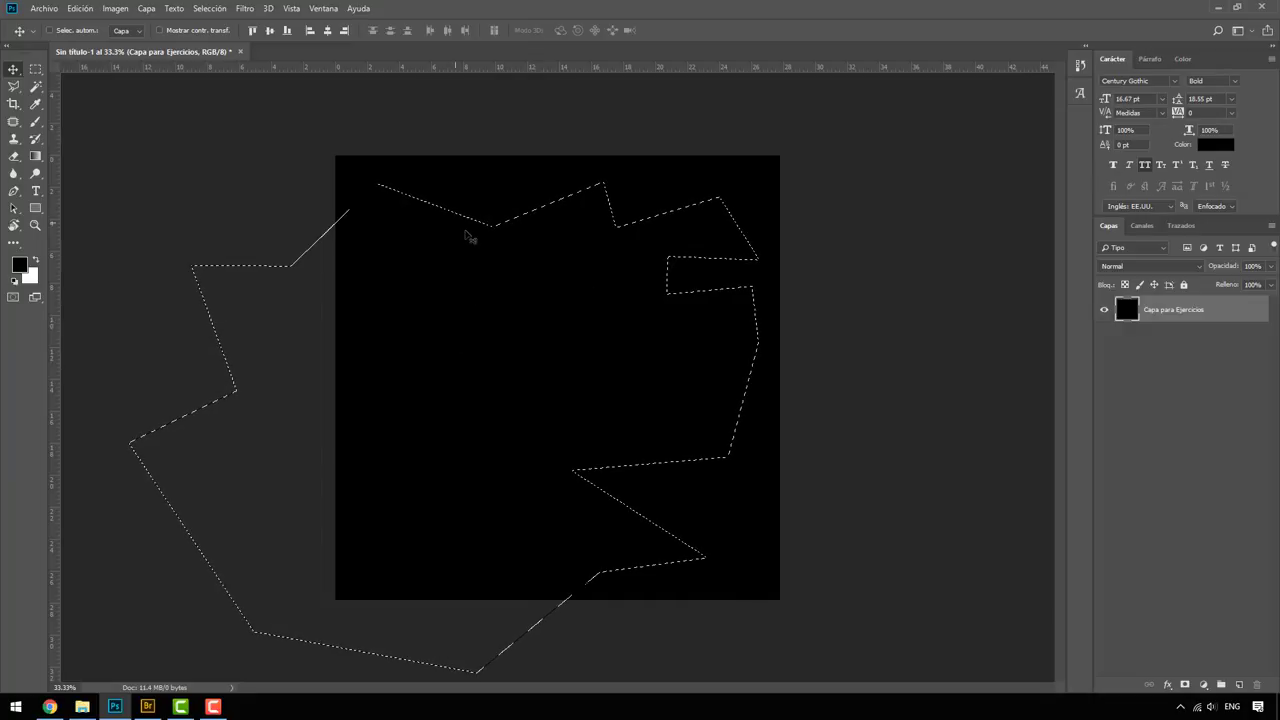
# Add a freehand stretch with the Lasso, subtract the left part with a polygon outline, then deselect everything
pyautogui.click(14, 86)
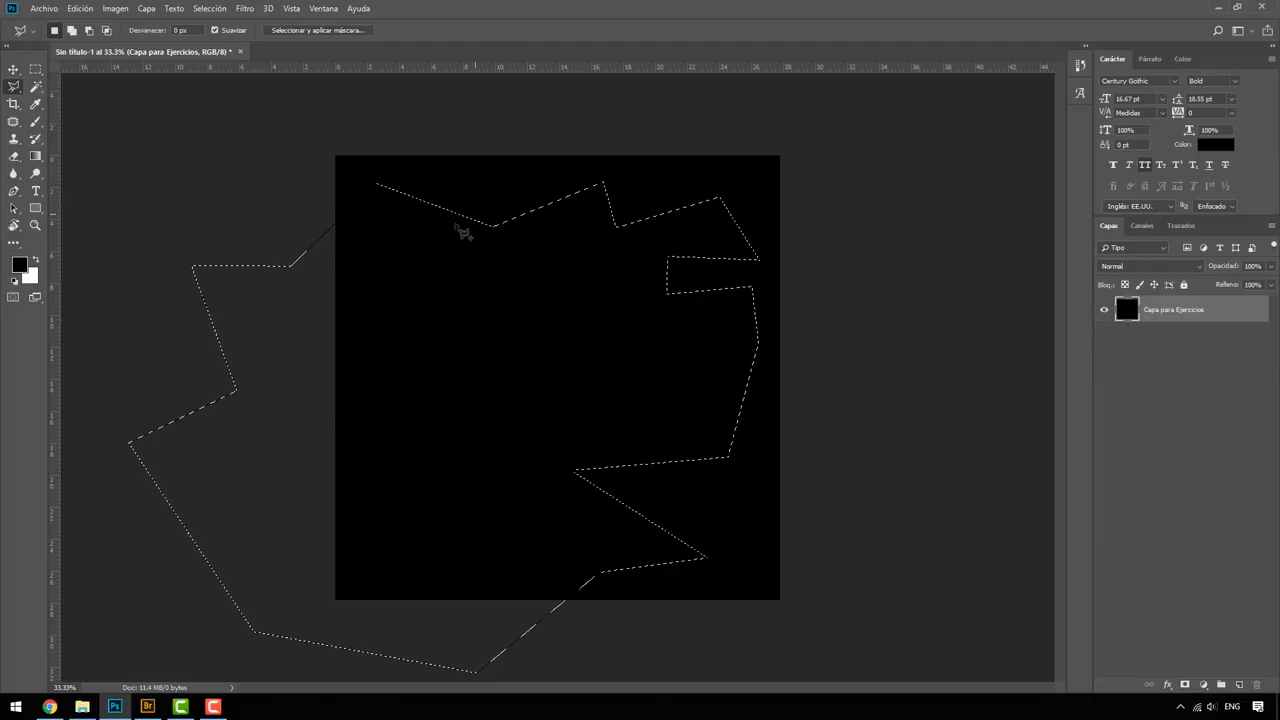
pyautogui.moveTo(437, 241)
pyautogui.mouseDown()
pyautogui.moveTo(527, 178)
pyautogui.moveTo(482, 207)
pyautogui.moveTo(571, 189)
pyautogui.moveTo(509, 217)
pyautogui.moveTo(478, 250)
pyautogui.moveTo(471, 343)
pyautogui.moveTo(438, 243)
pyautogui.mouseUp()
pyautogui.keyDown('alt'); pyautogui.click(336, 168); pyautogui.keyUp('alt')
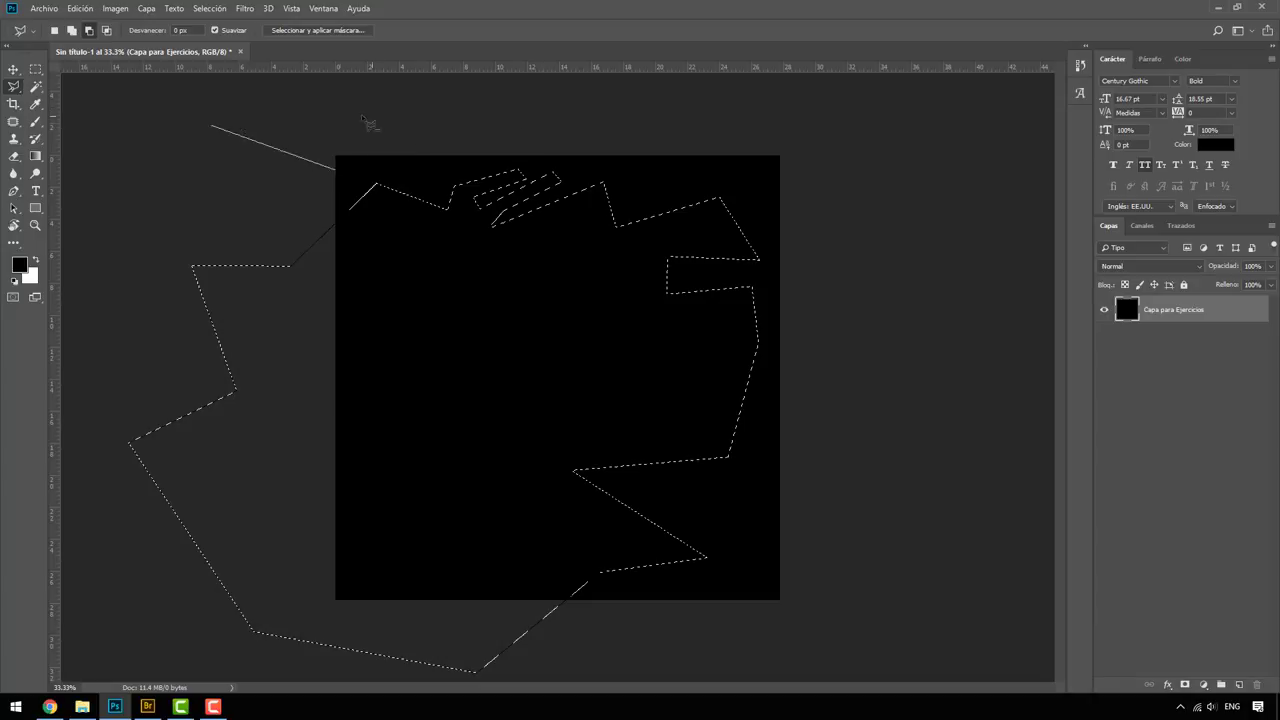
pyautogui.click(570, 103)
pyautogui.click(661, 120)
pyautogui.click(596, 632)
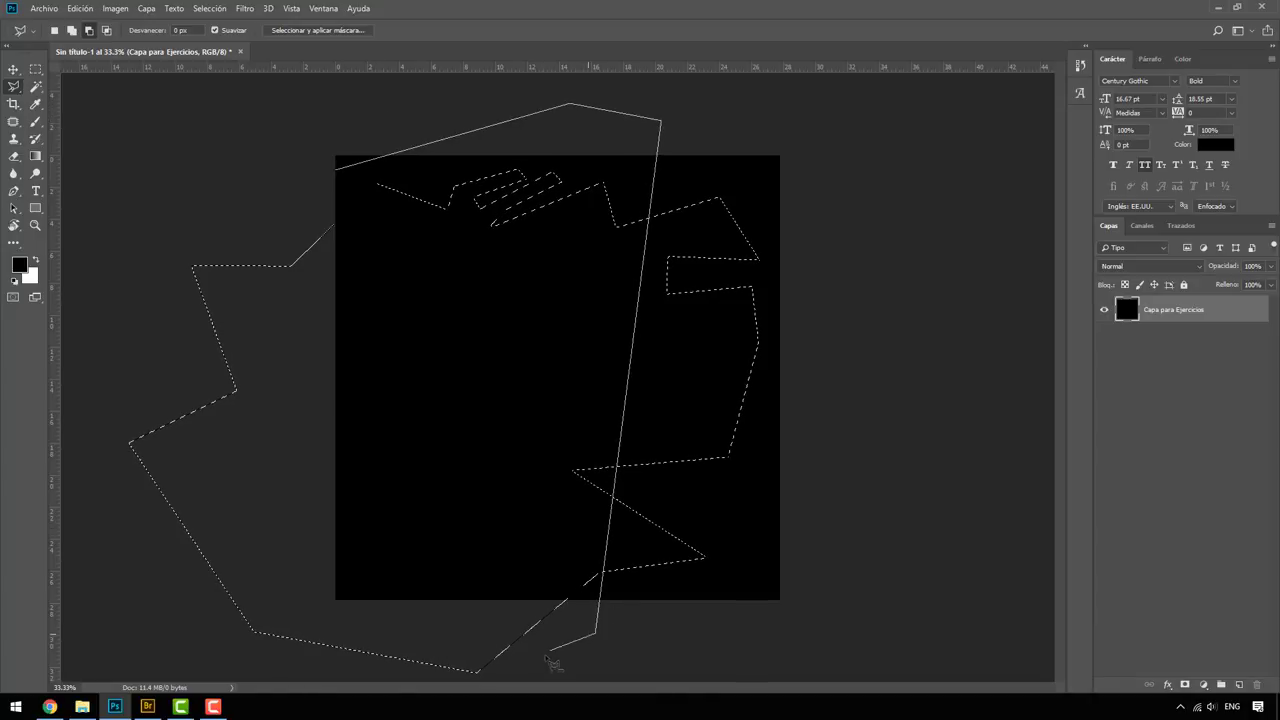
pyautogui.click(480, 678)
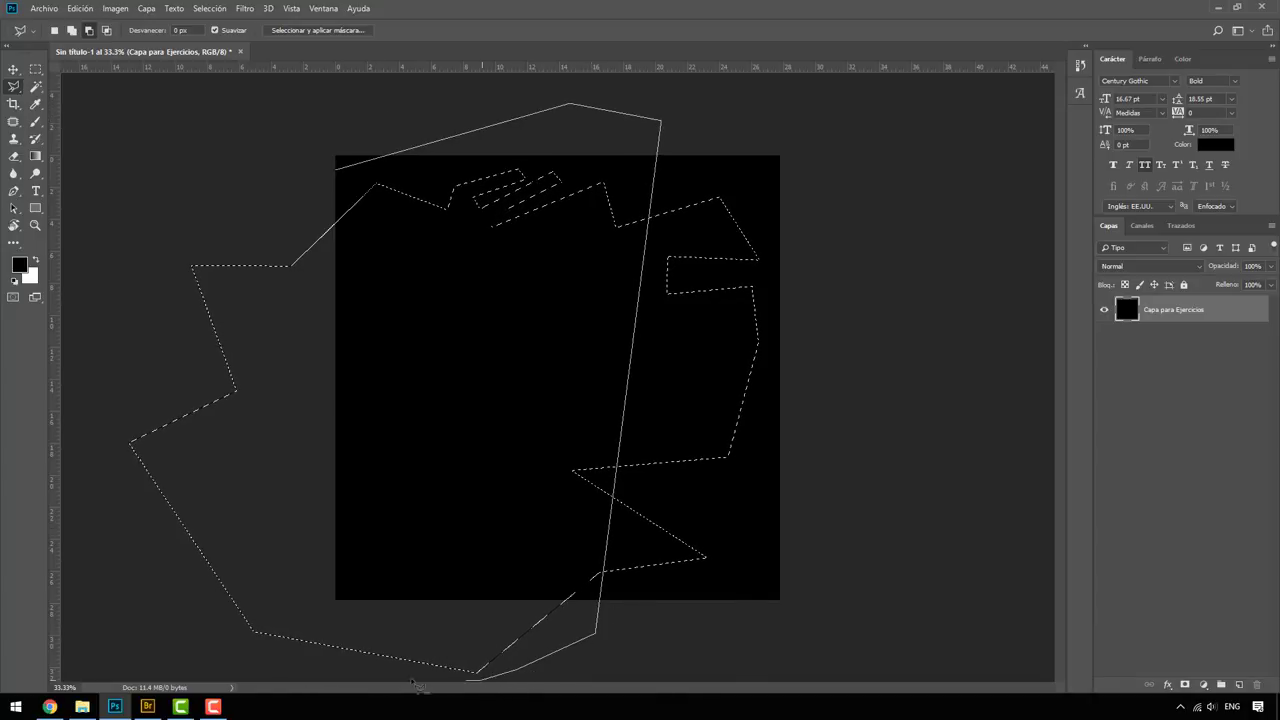
pyautogui.click(220, 657)
pyautogui.click(130, 549)
pyautogui.click(97, 225)
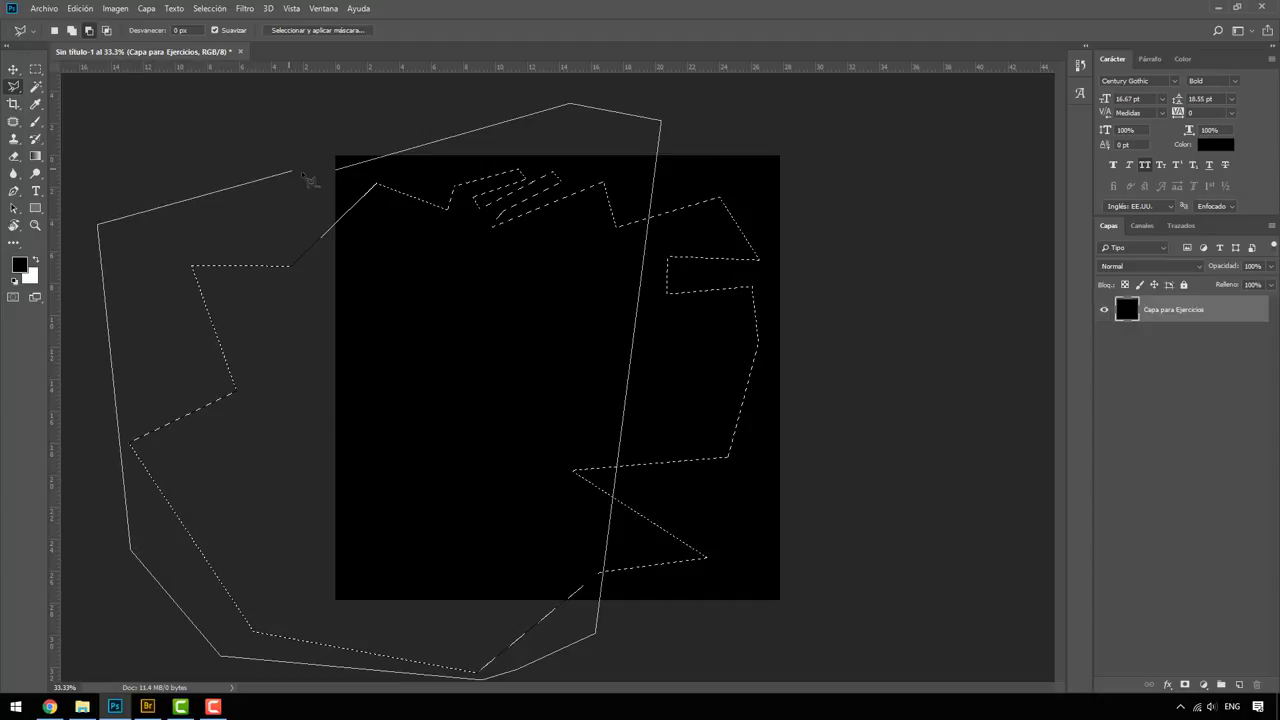
pyautogui.click(320, 172)
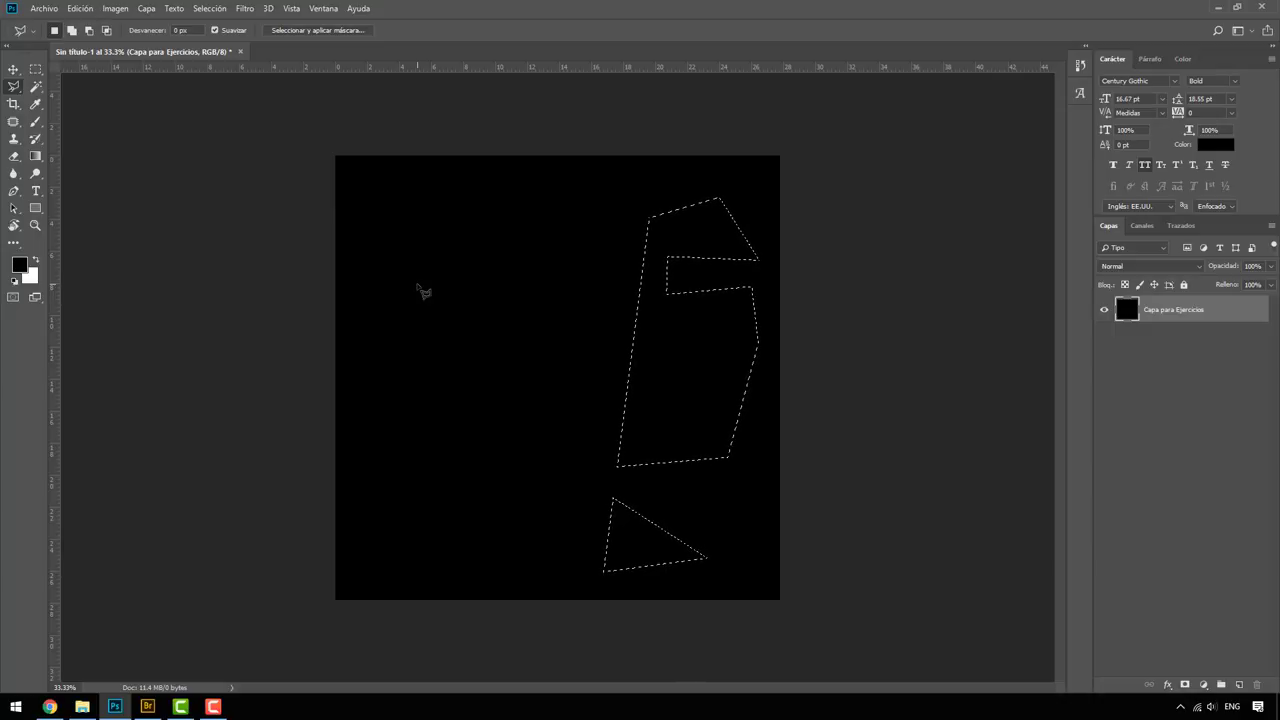
pyautogui.hotkey('ctrl', 'd')
# Open Edificio con balcones.jpg from the exercise folder in Bridge as a Photoshop document
pyautogui.click(147, 706)
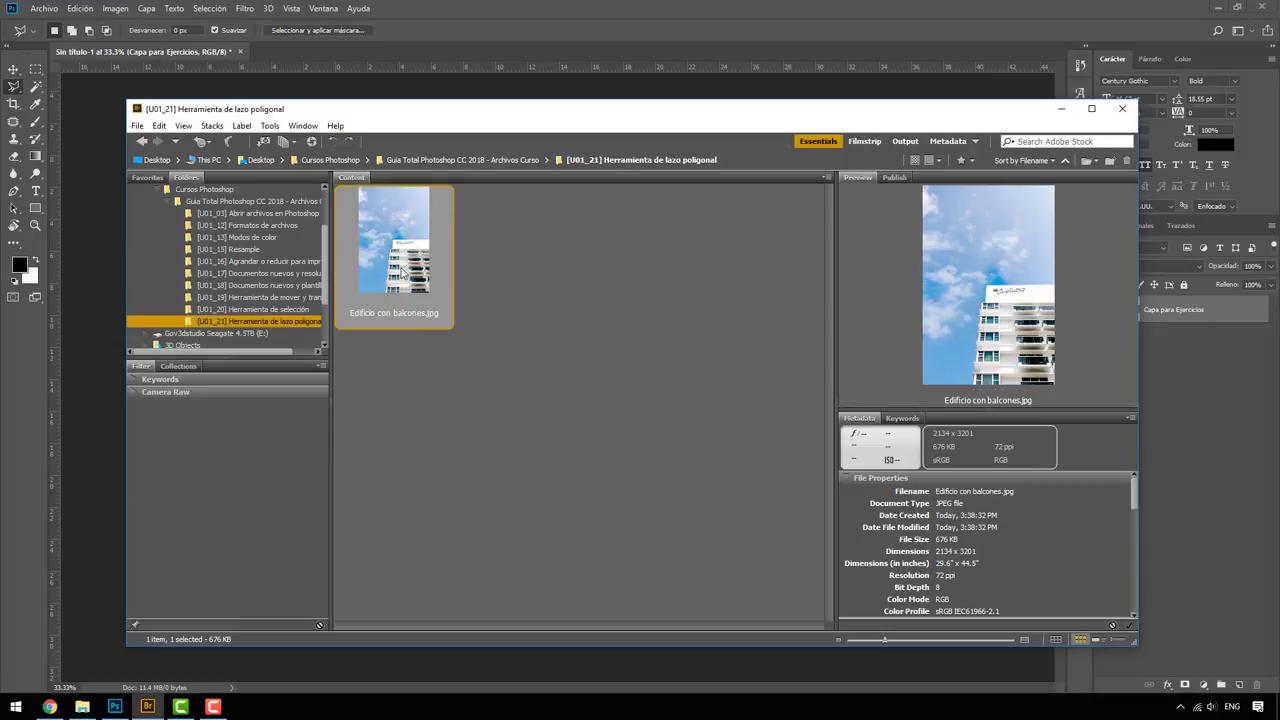
pyautogui.doubleClick(401, 273)
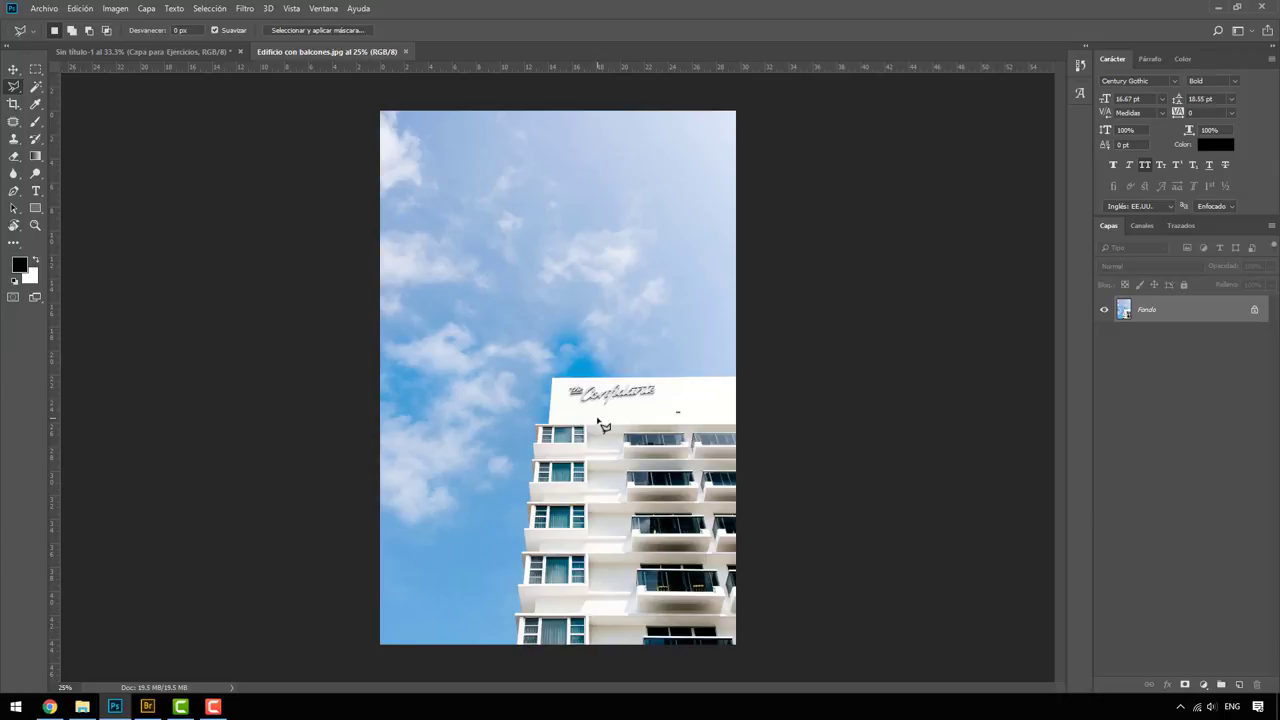
# Convert the locked Fondo background into a regular layer named Original
pyautogui.doubleClick(1156, 311)
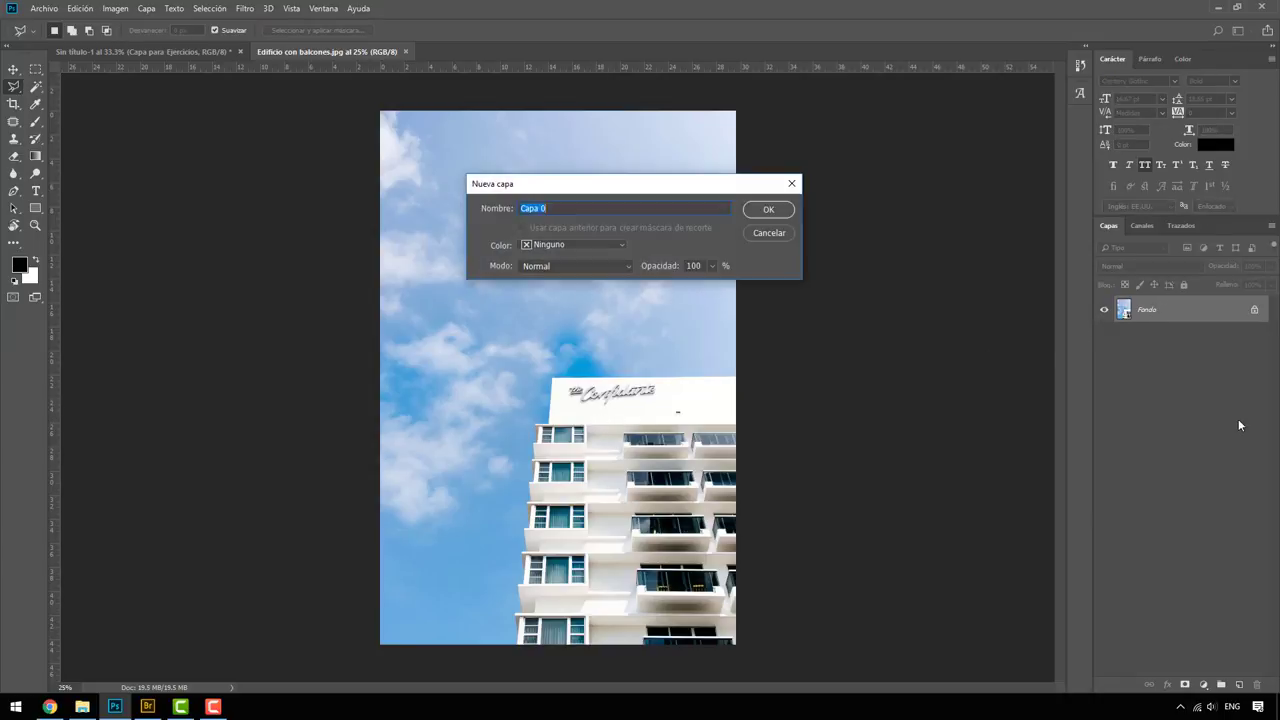
pyautogui.write('Original')
pyautogui.click(768, 209)
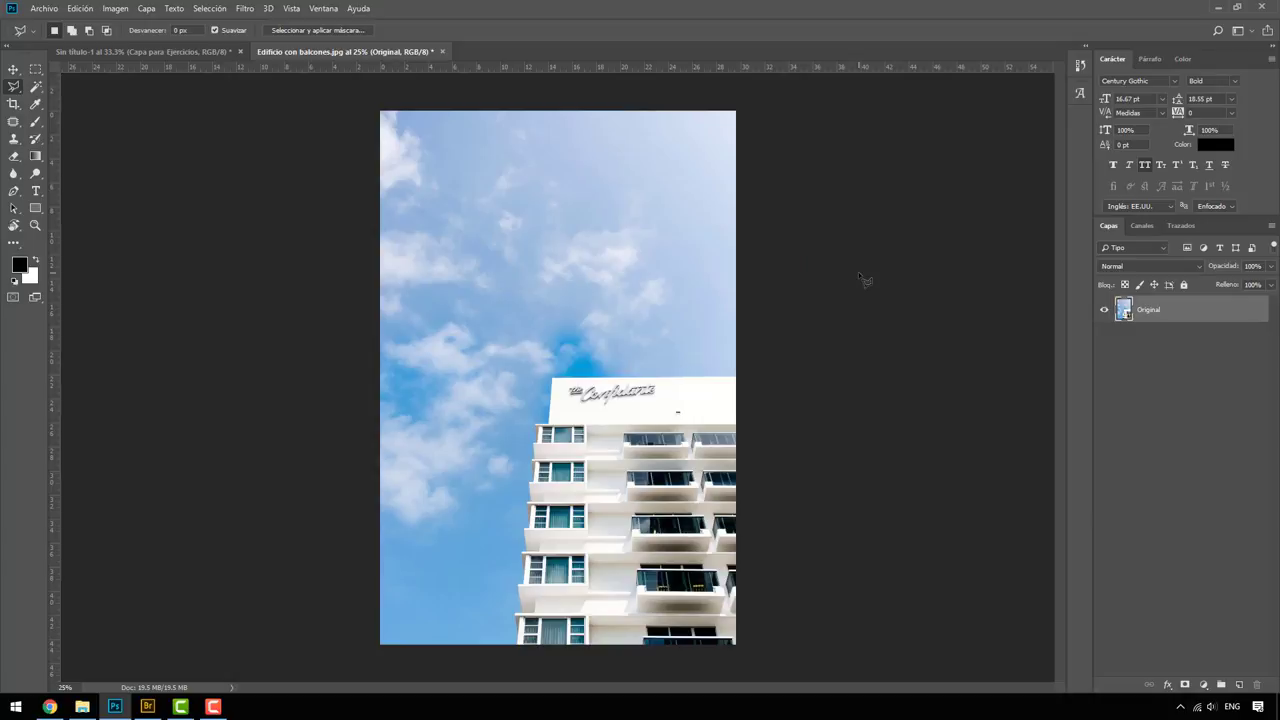
# Duplicate the Original layer as 'Seleccion', keeping the copy in the same document
pyautogui.rightClick(1170, 321)
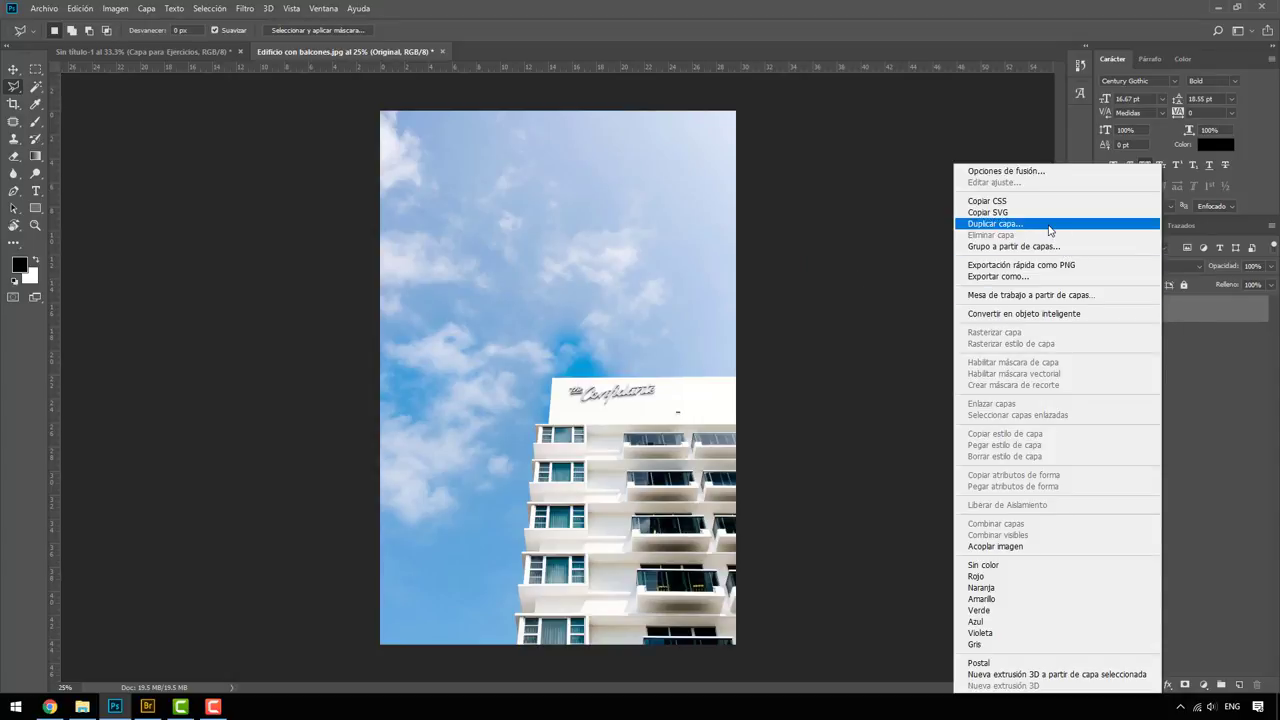
pyautogui.click(1049, 231)
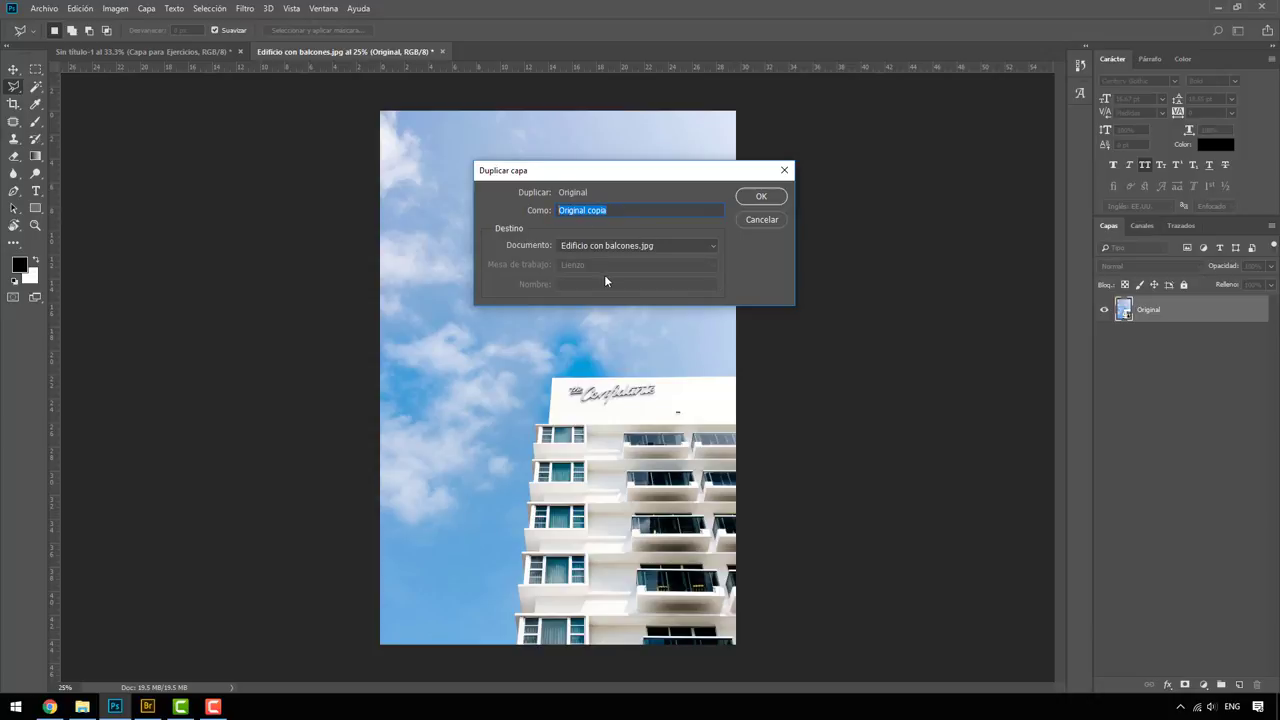
pyautogui.write('S')
pyautogui.write('eleccion')
pyautogui.click(645, 247)
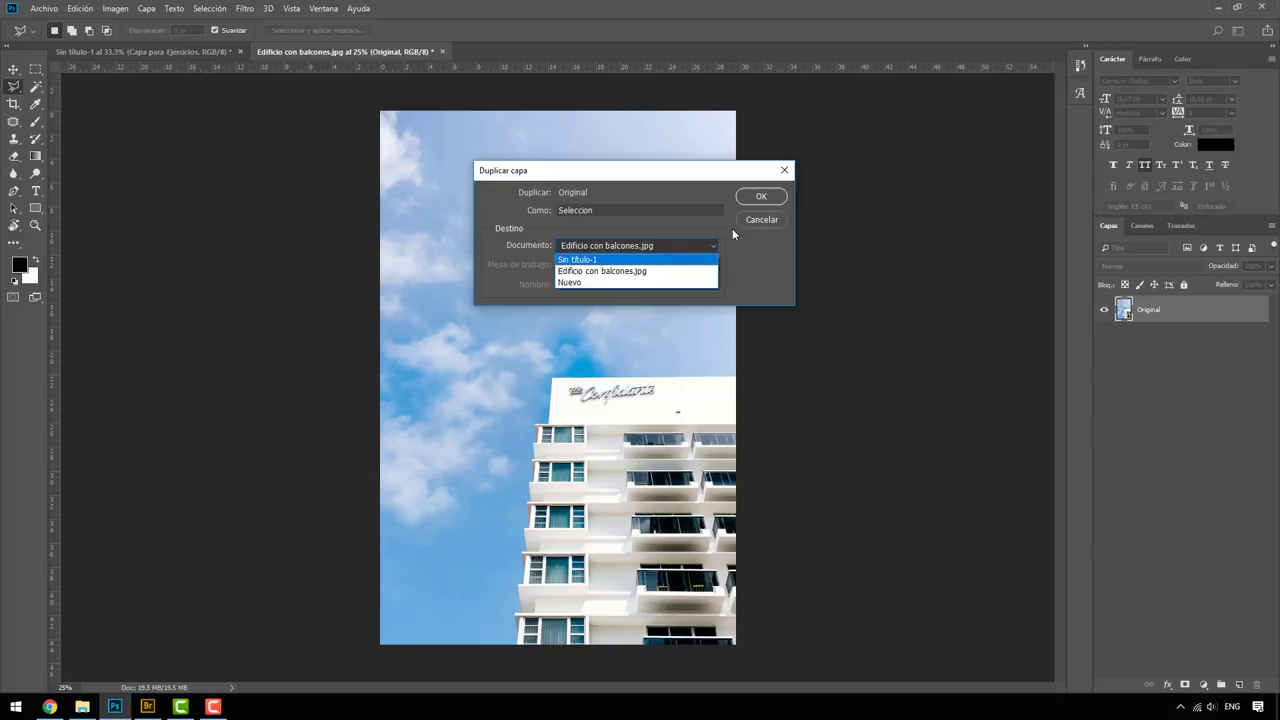
pyautogui.click(760, 264)
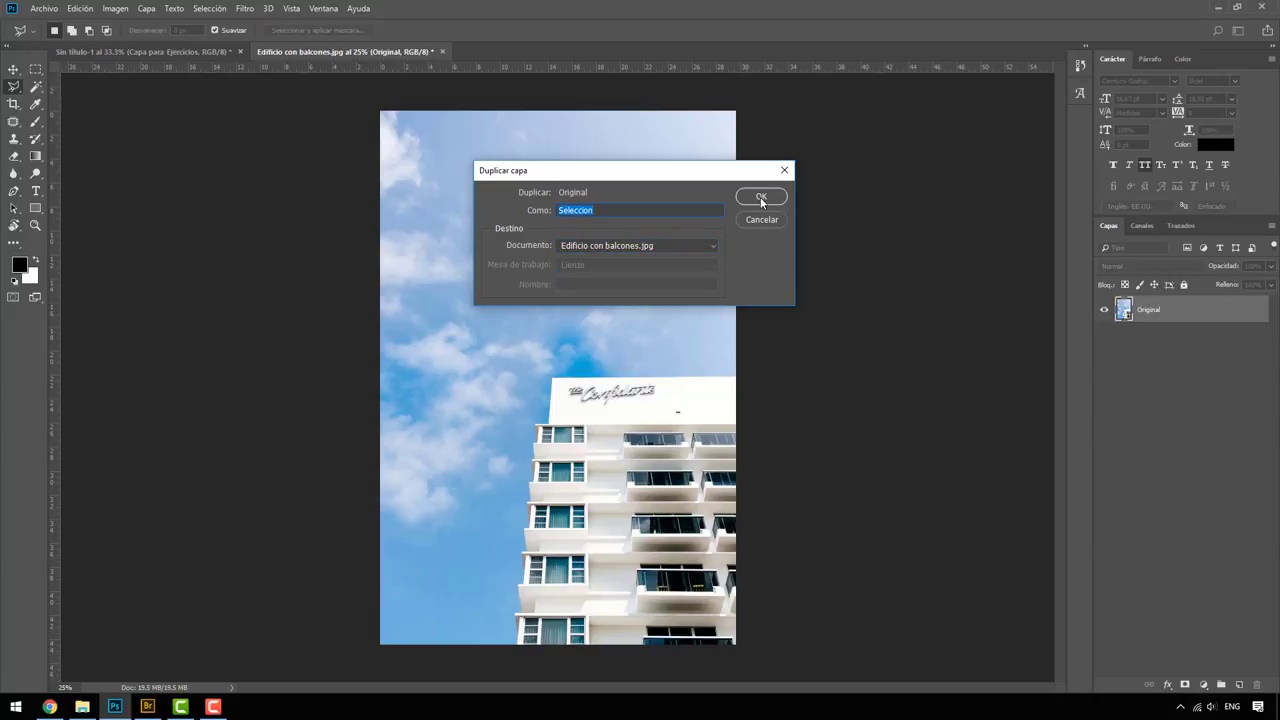
pyautogui.click(760, 197)
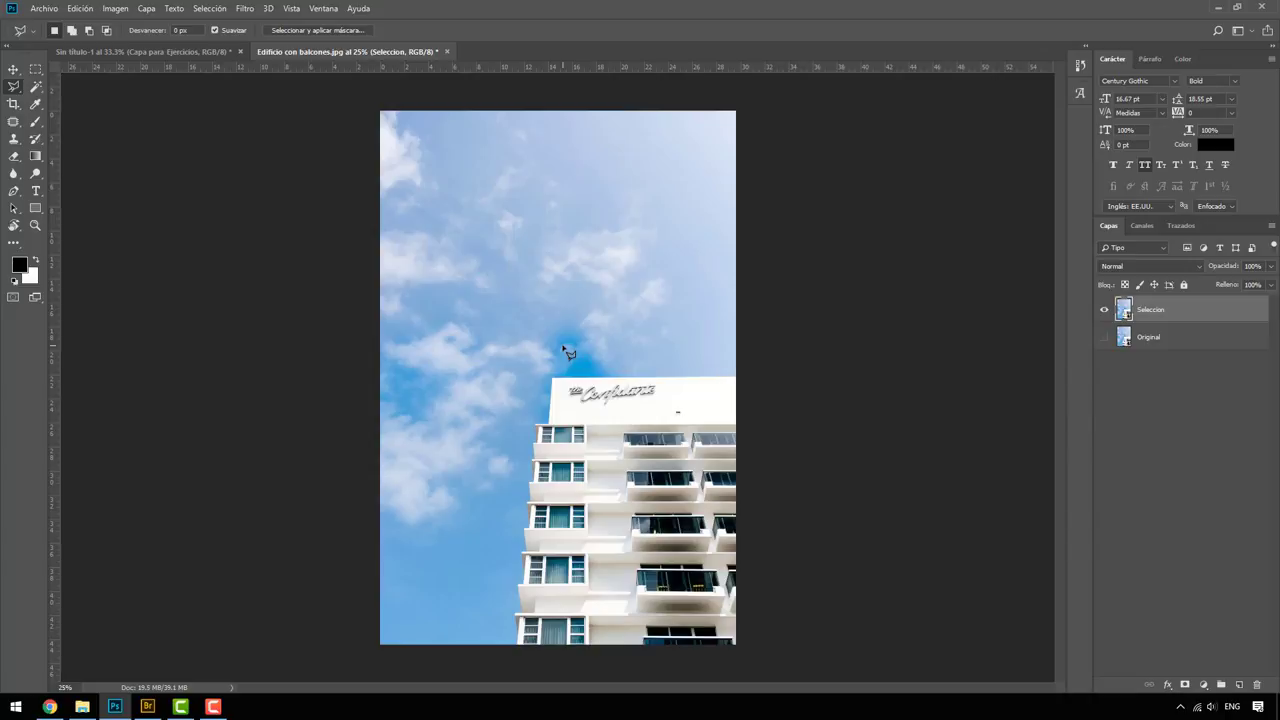
# Toggle the Seleccion and Original layers' visibility, leaving Seleccion shown and Original hidden
pyautogui.keyDown('alt'); pyautogui.click(1108, 338); pyautogui.keyUp('alt')
pyautogui.click(1107, 342)
pyautogui.click(1107, 338)
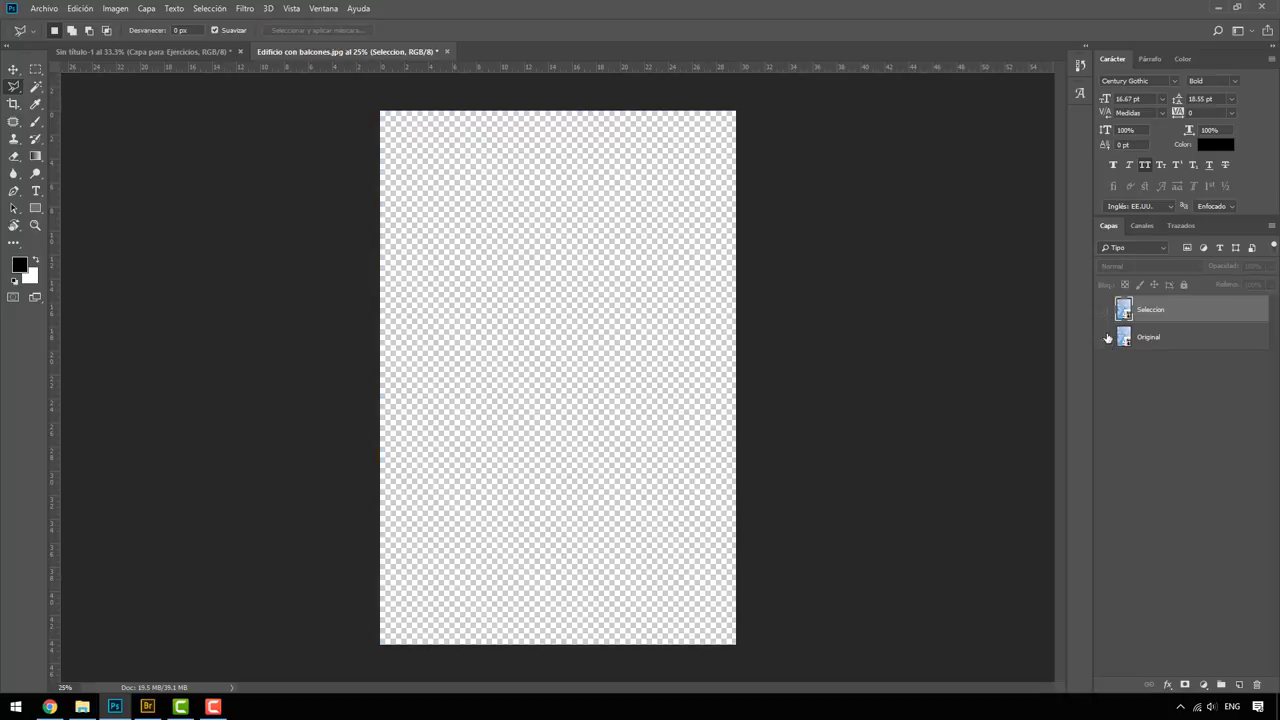
pyautogui.click(1105, 311)
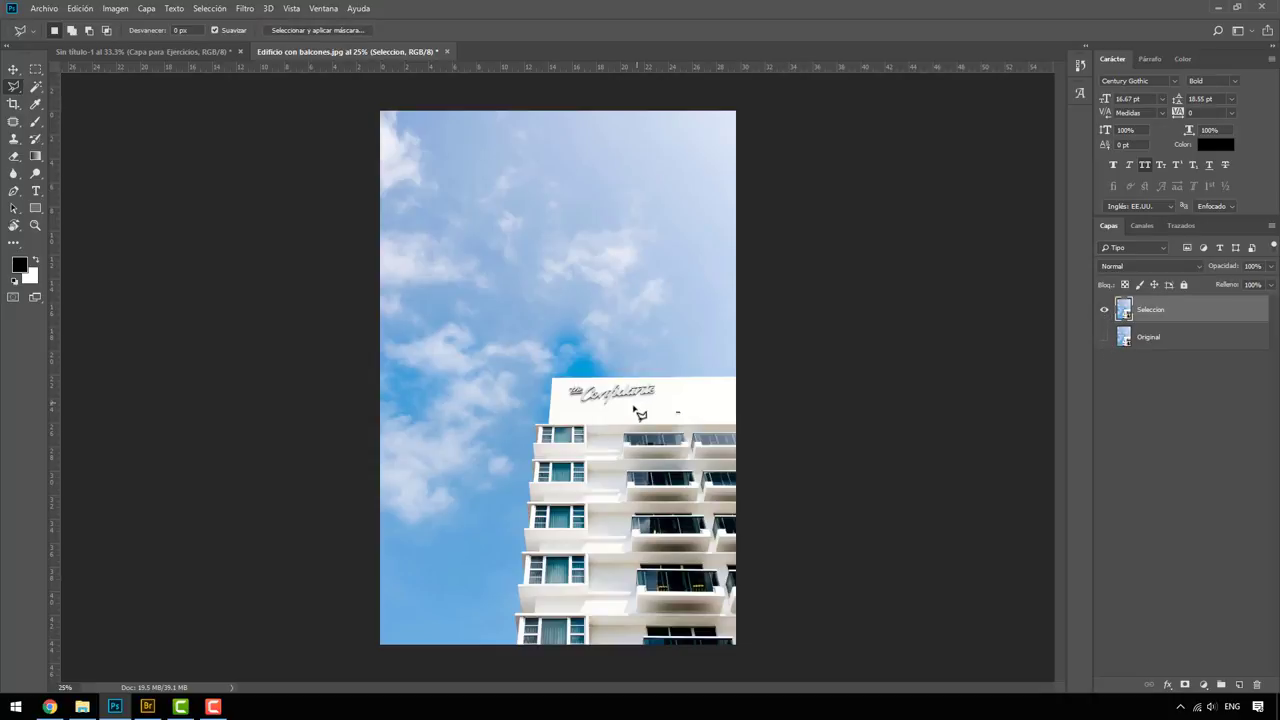
pyautogui.scroll(1, 660, 401)
pyautogui.scroll(-2, 714, 414)
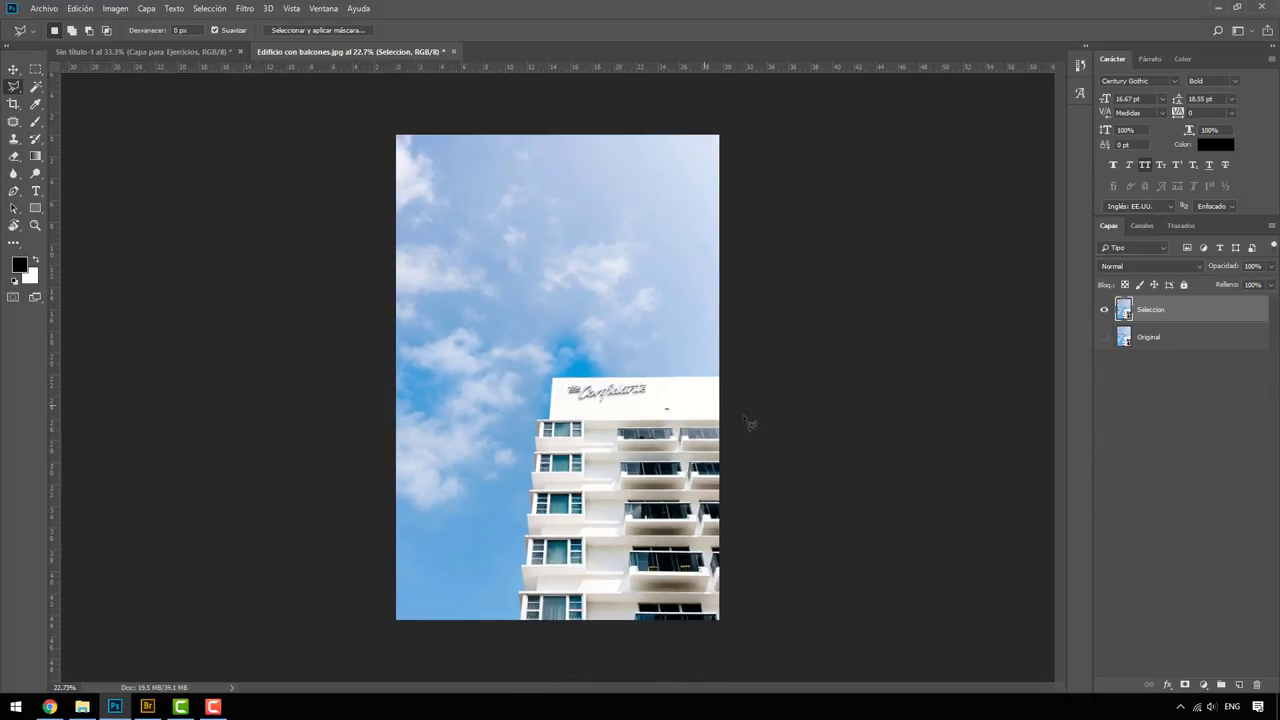
# Zoom in on the building's sign and set the view to 100%
pyautogui.click(38, 229)
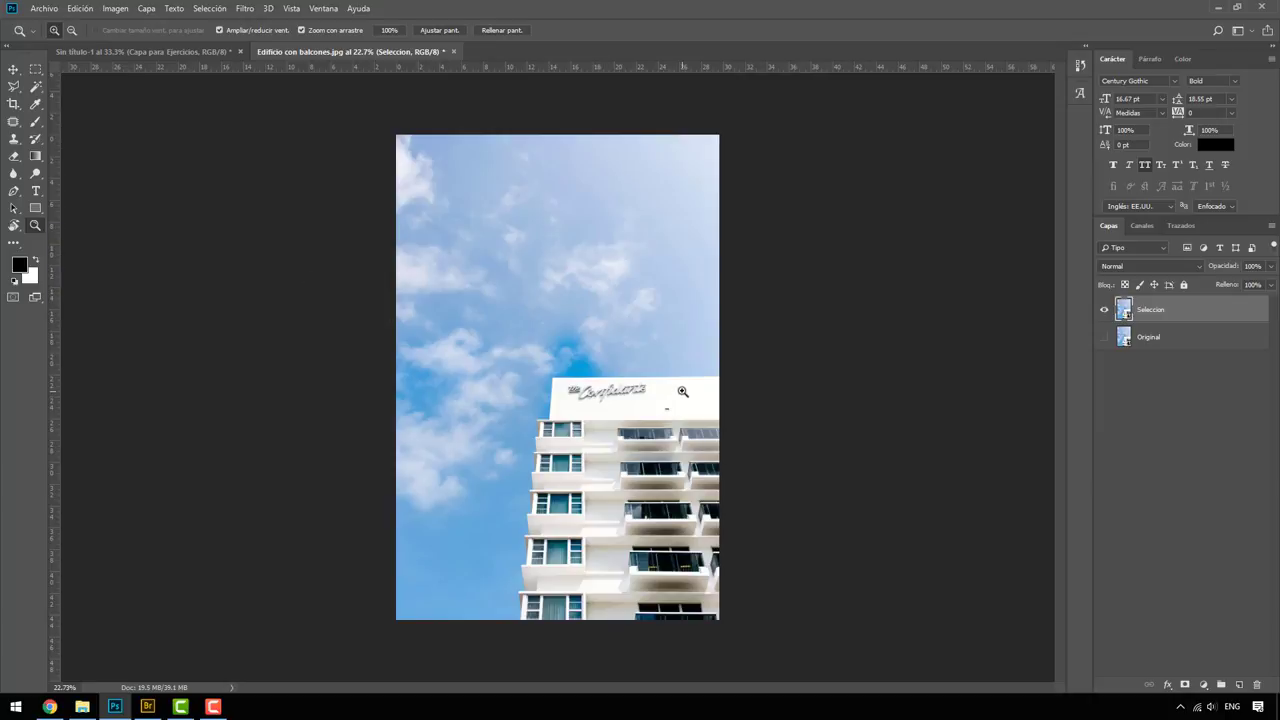
pyautogui.moveTo(674, 377)
pyautogui.mouseDown()
pyautogui.moveTo(749, 517)
pyautogui.moveTo(738, 511)
pyautogui.mouseUp()
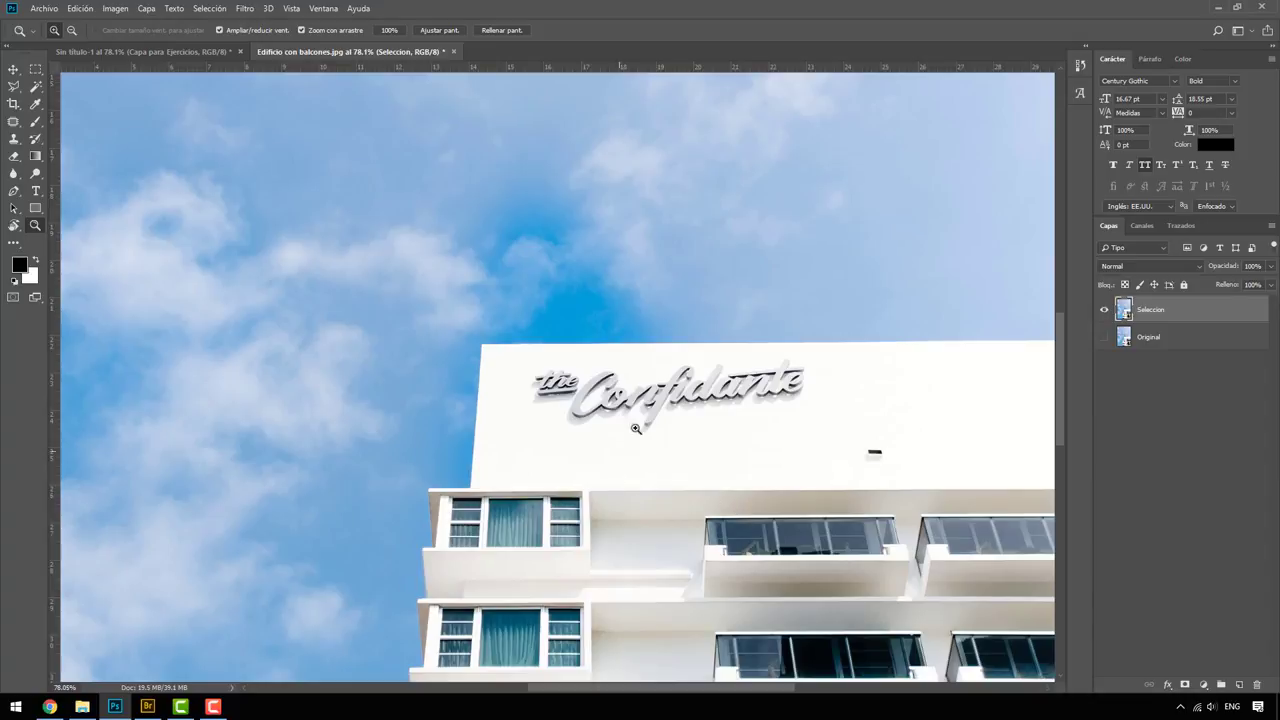
pyautogui.moveTo(763, 403); pyautogui.dragTo(578, 377)
pyautogui.click(578, 377)
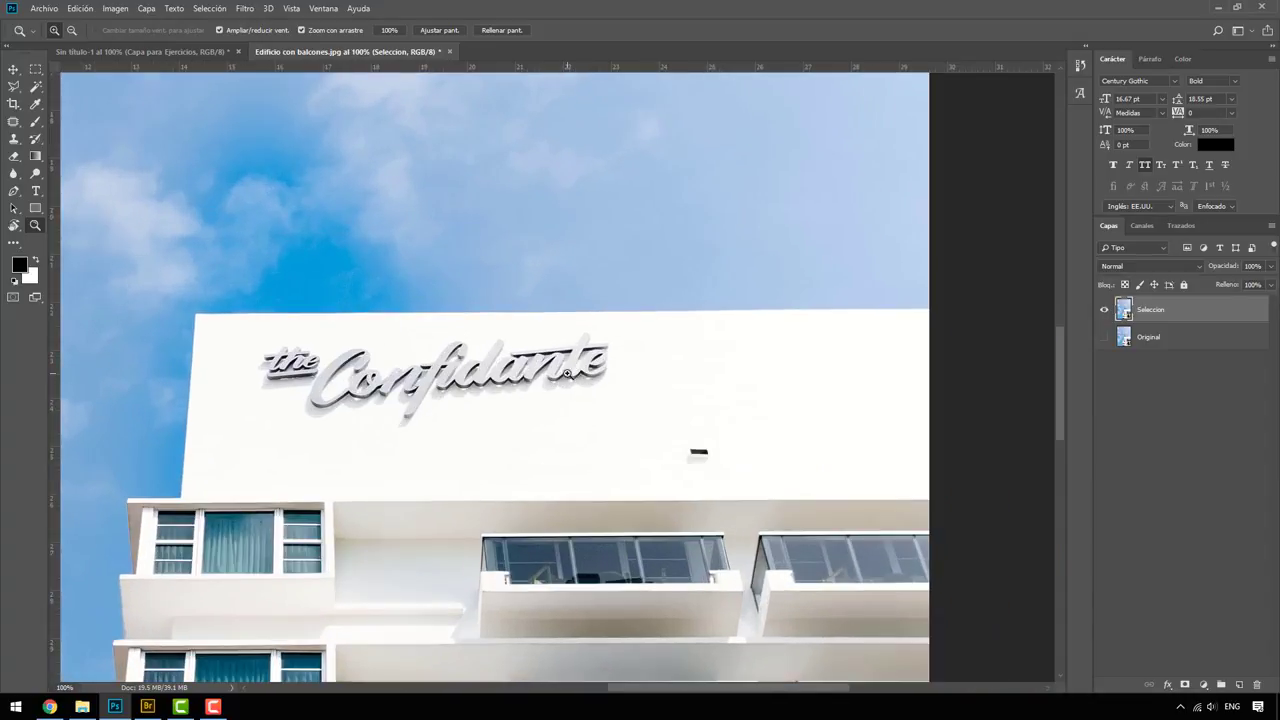
# With the Polygonal Lasso, zoom in and place the first outline point at the roof's right end
pyautogui.click(12, 88)
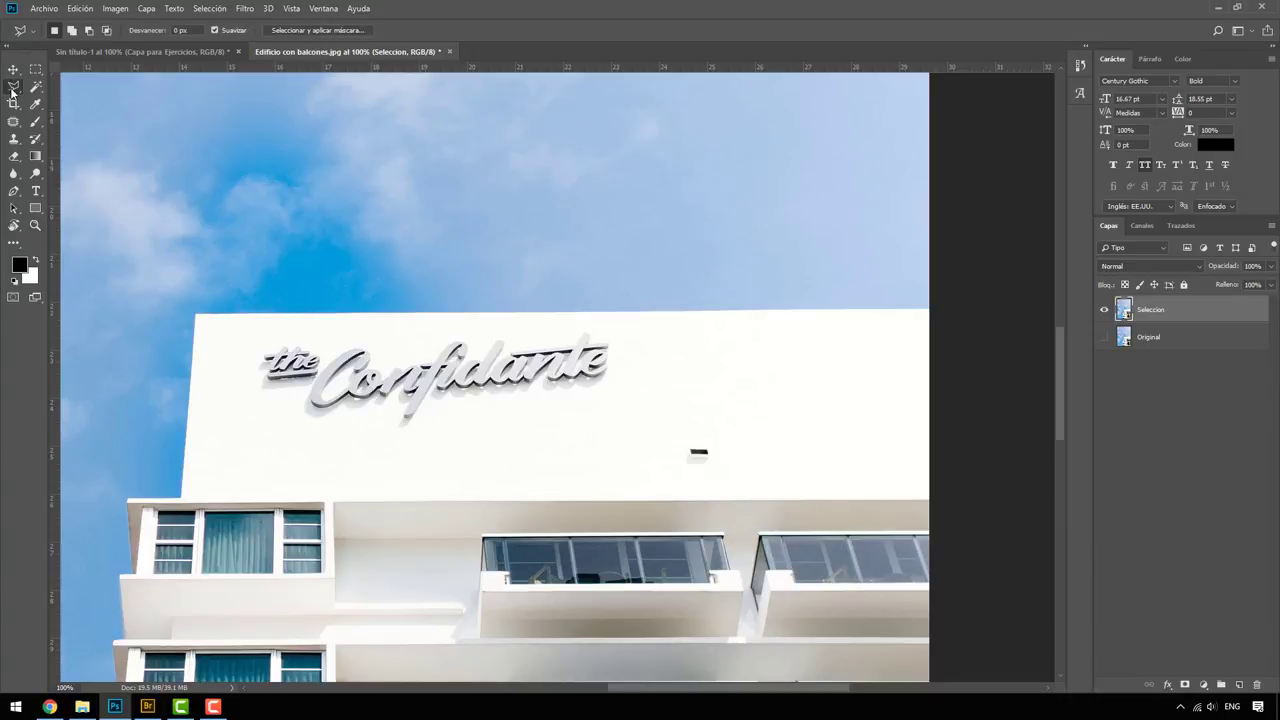
pyautogui.keyDown('alt'); pyautogui.scroll(1, 944, 318); pyautogui.keyUp('alt')
pyautogui.keyDown('alt'); pyautogui.scroll(3, 942, 317); pyautogui.keyUp('alt')
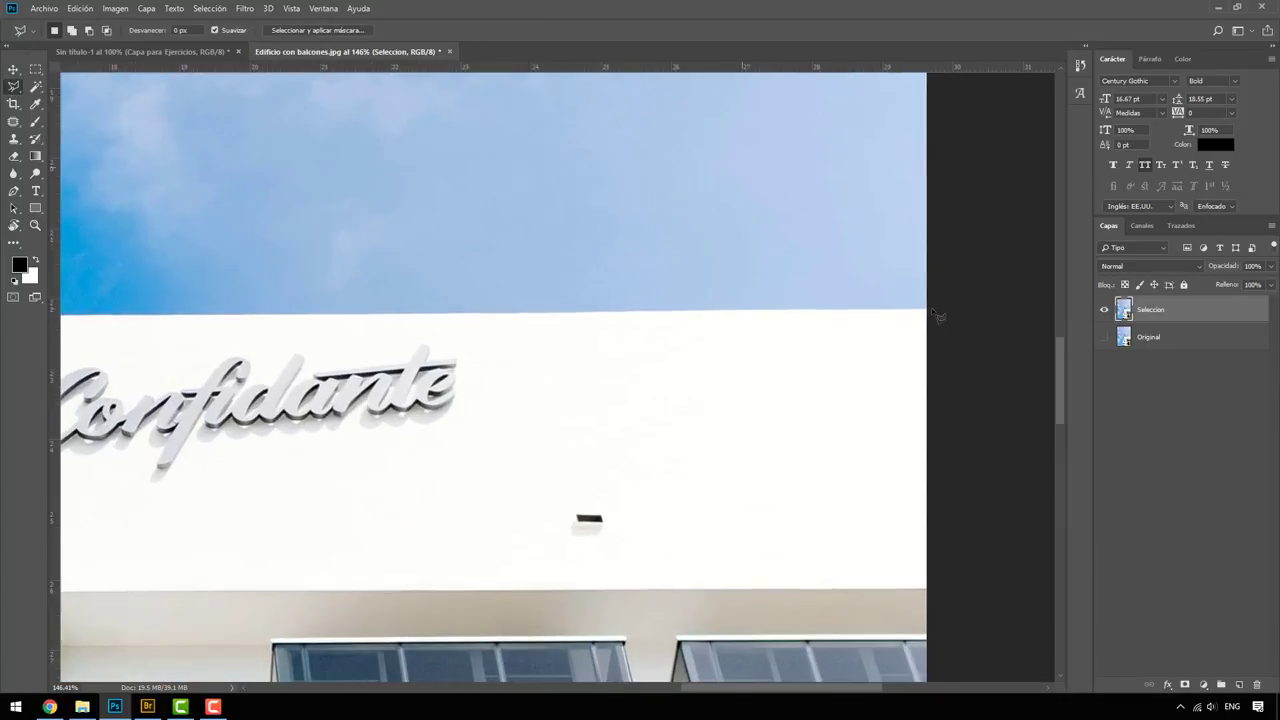
pyautogui.keyDown('alt'); pyautogui.scroll(8, 935, 315); pyautogui.keyUp('alt')
pyautogui.keyDown('alt'); pyautogui.scroll(15, 936, 315); pyautogui.keyUp('alt')
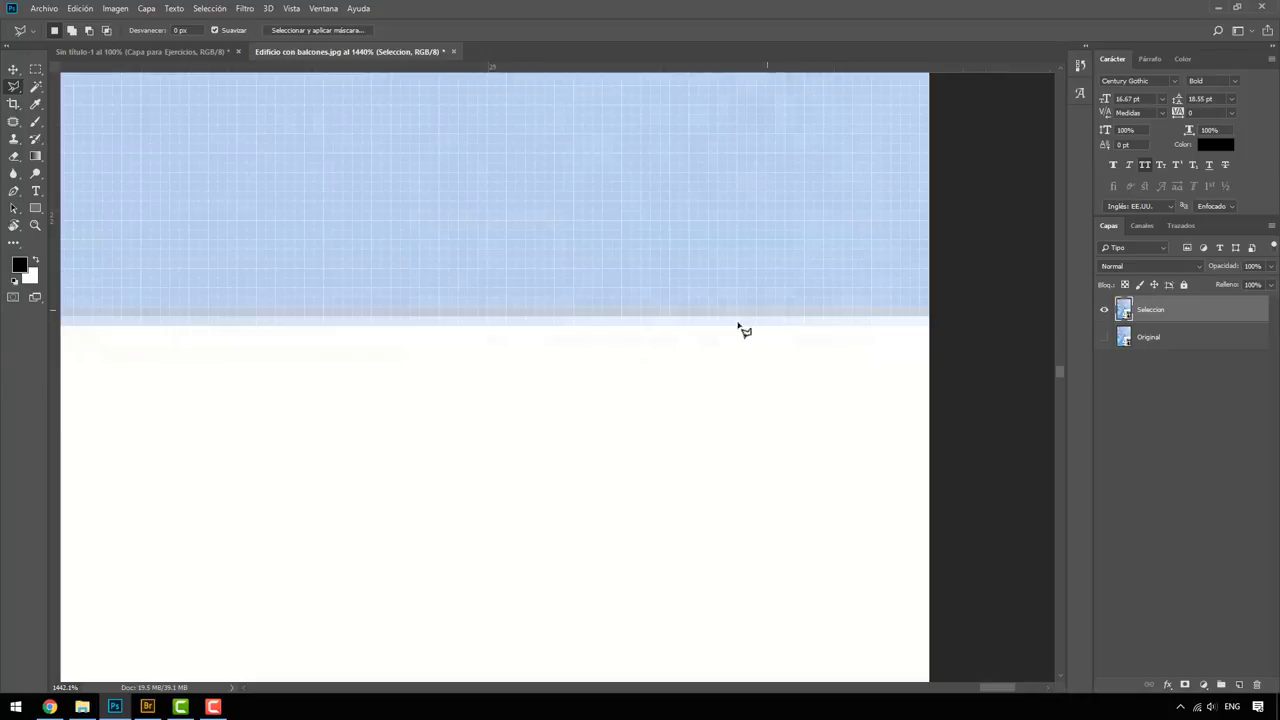
pyautogui.keyDown('alt'); pyautogui.scroll(-4, 744, 331); pyautogui.keyUp('alt')
pyautogui.keyDown('alt'); pyautogui.scroll(-4, 603, 349); pyautogui.keyUp('alt')
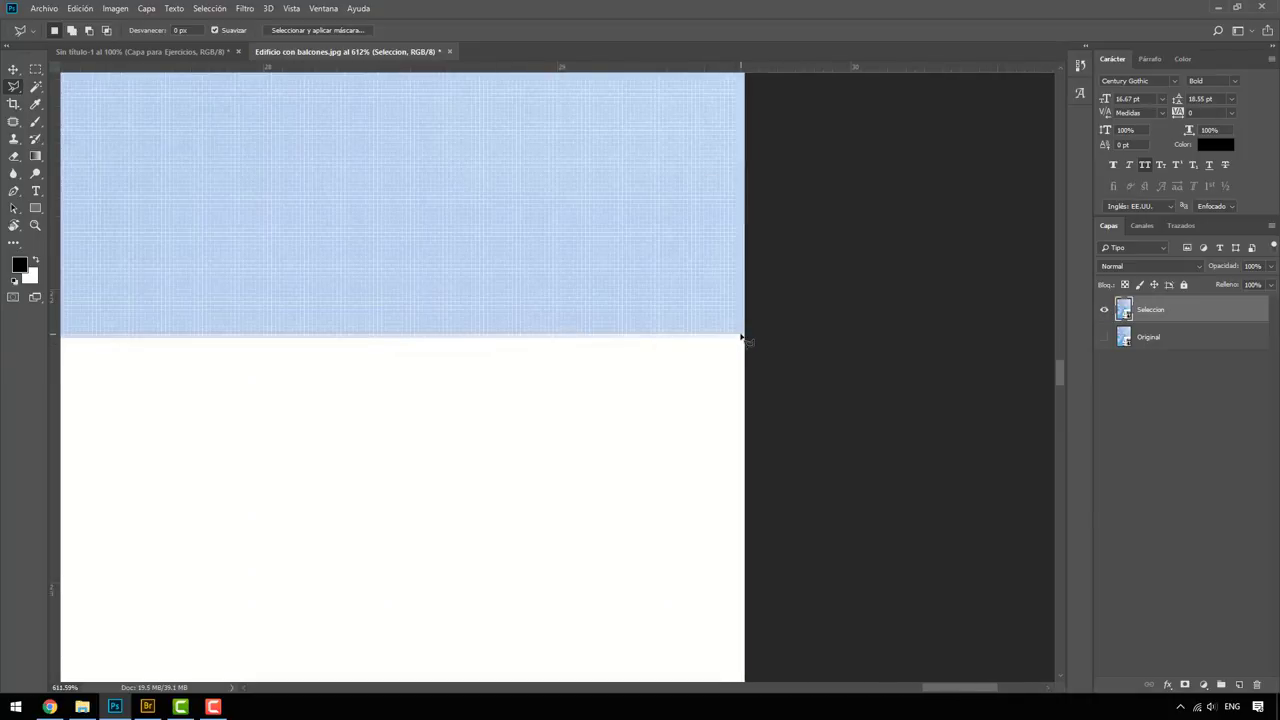
pyautogui.click(991, 210)
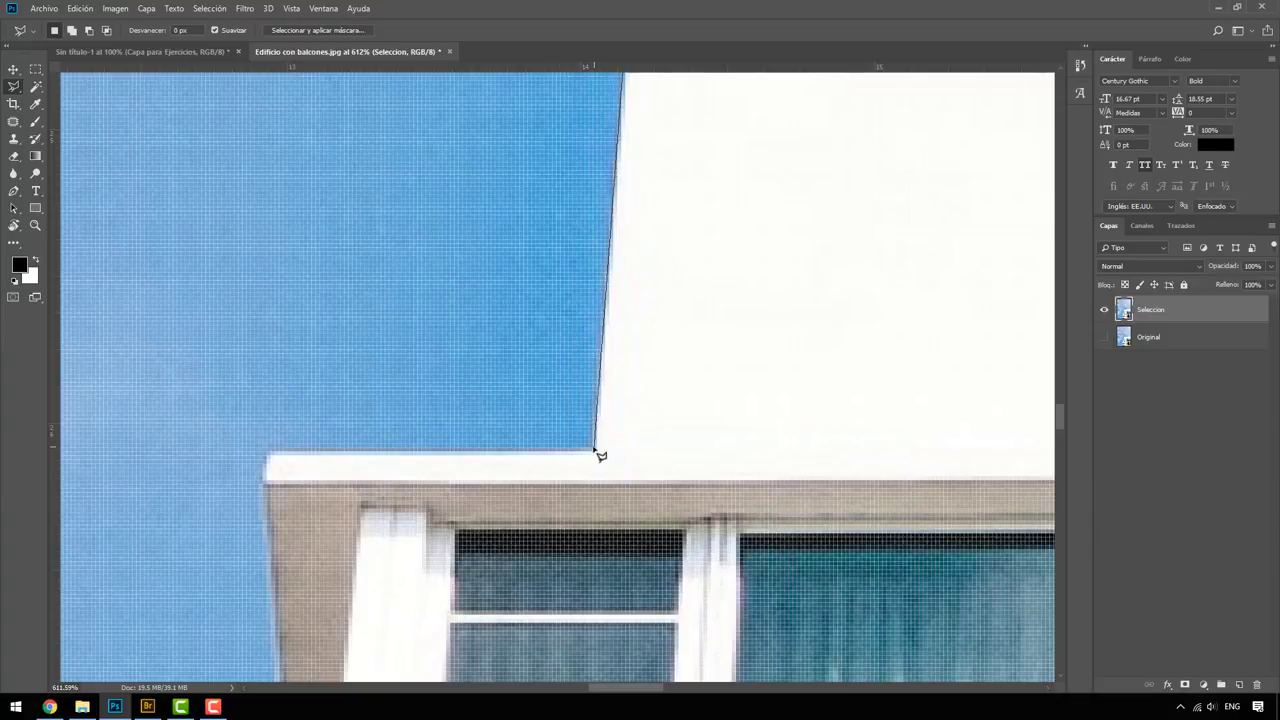
# Place outline points along the upper ledge corners of the building's left edge
pyautogui.click(595, 450)
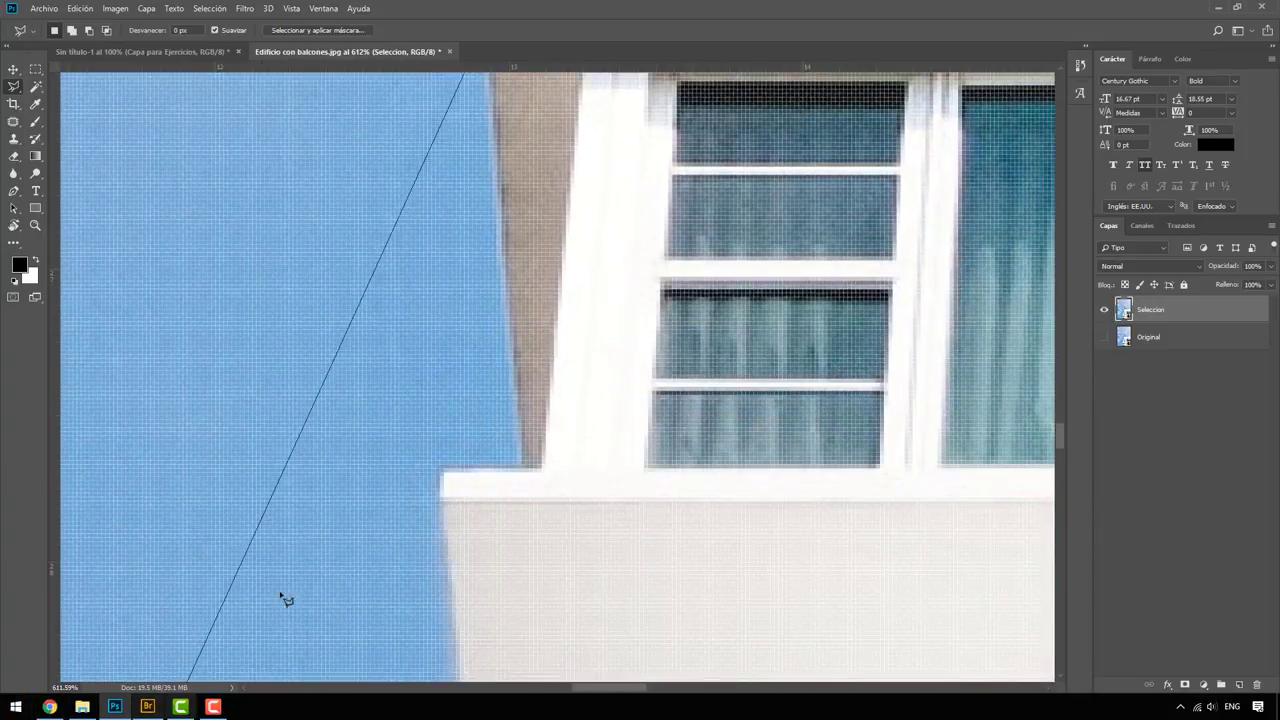
pyautogui.click(521, 466)
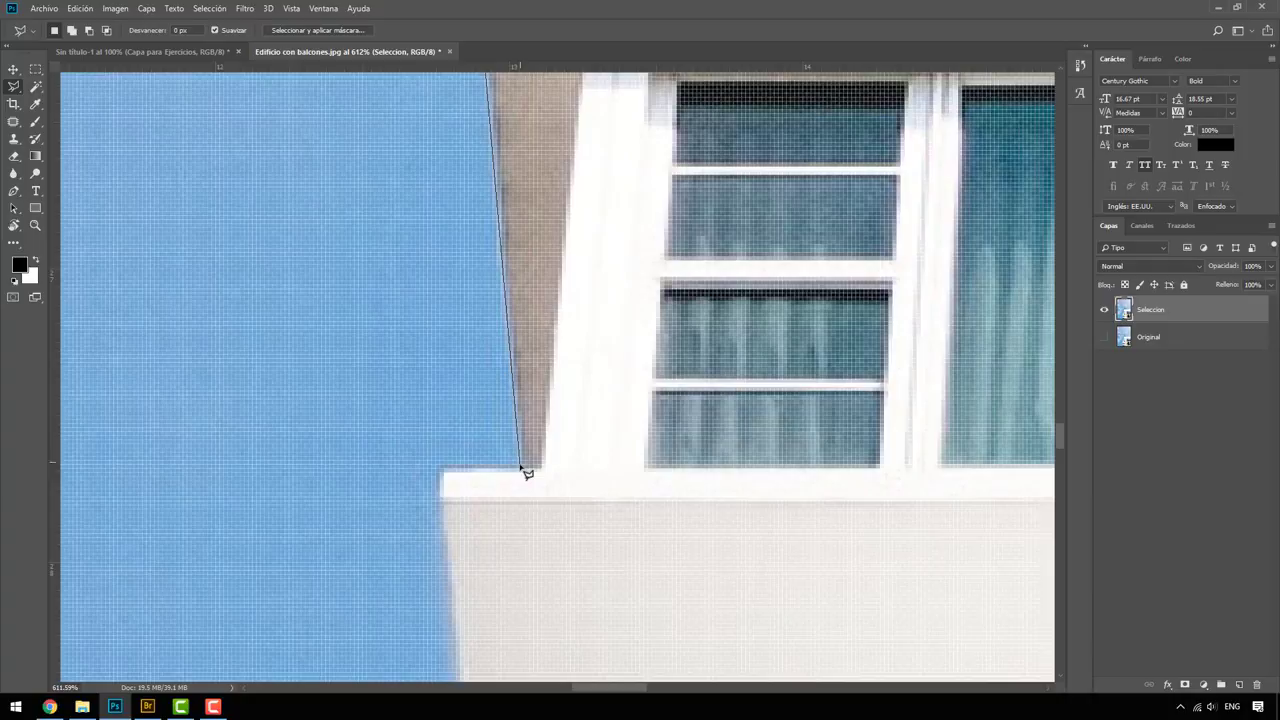
pyautogui.click(440, 505)
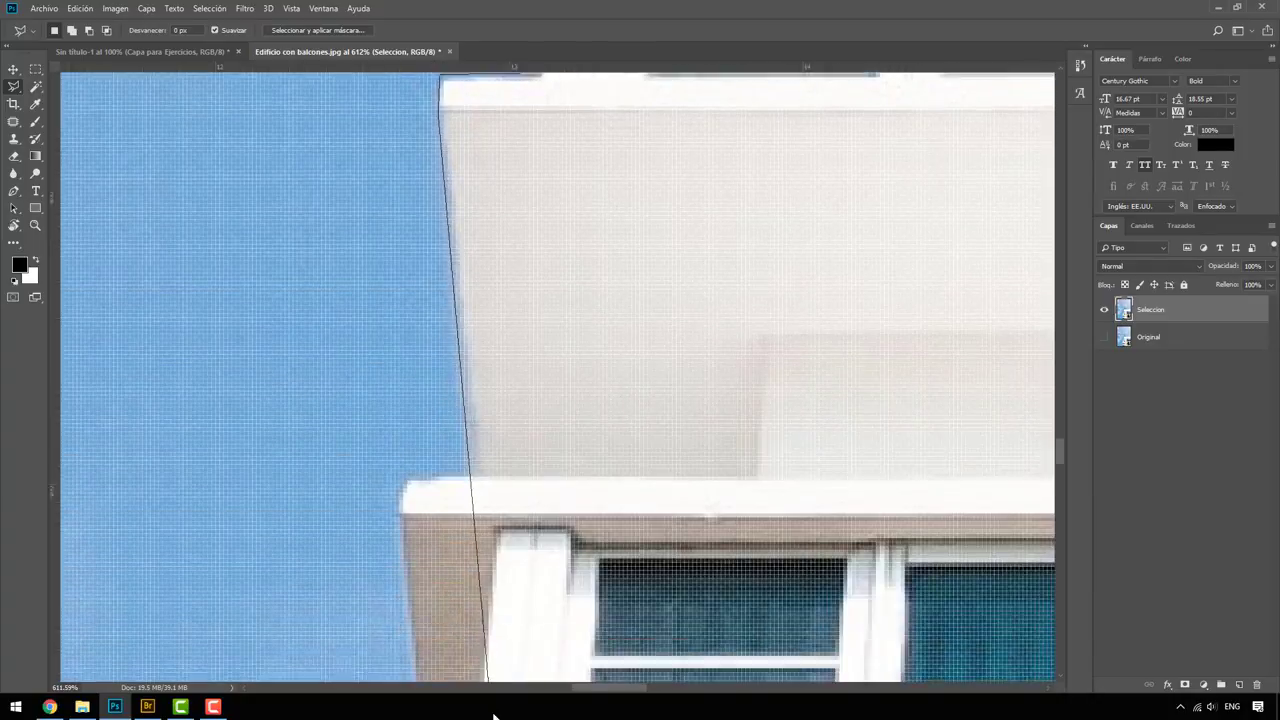
pyautogui.click(497, 424)
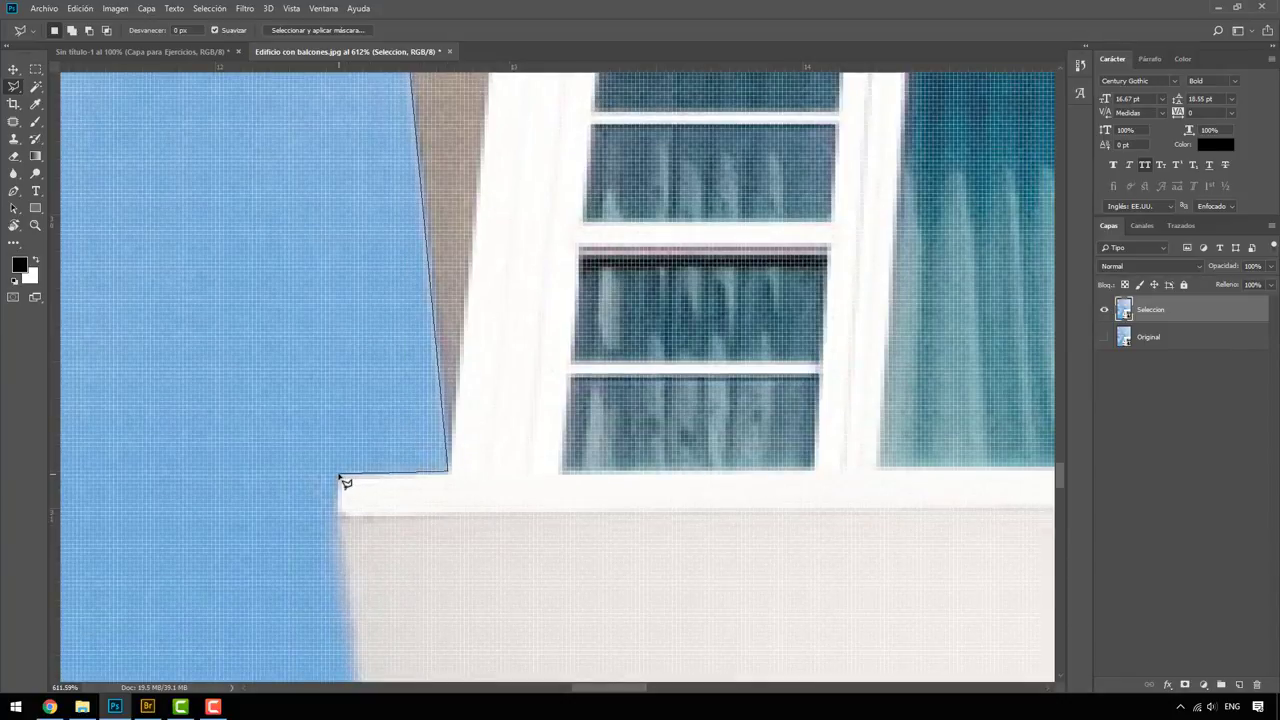
pyautogui.click(336, 517)
pyautogui.scroll(-2, 340, 520)
pyautogui.scroll(-4, 370, 480)
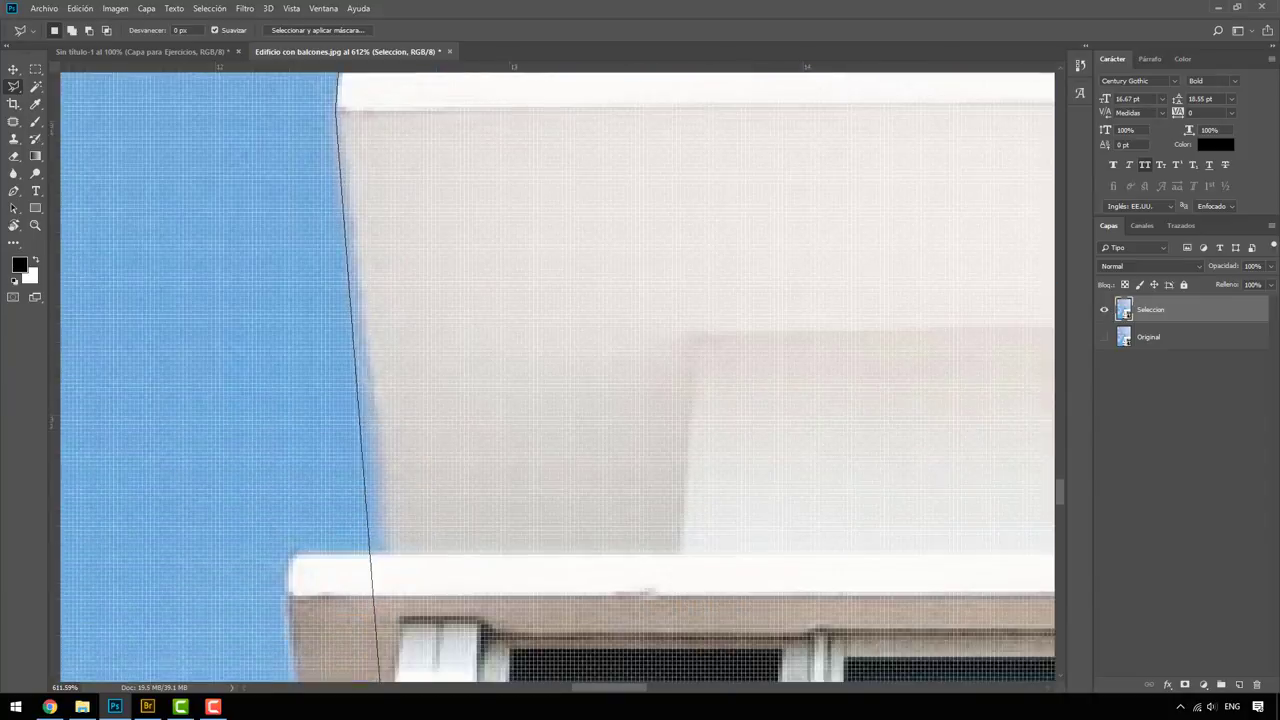
pyautogui.scroll(-2, 390, 420)
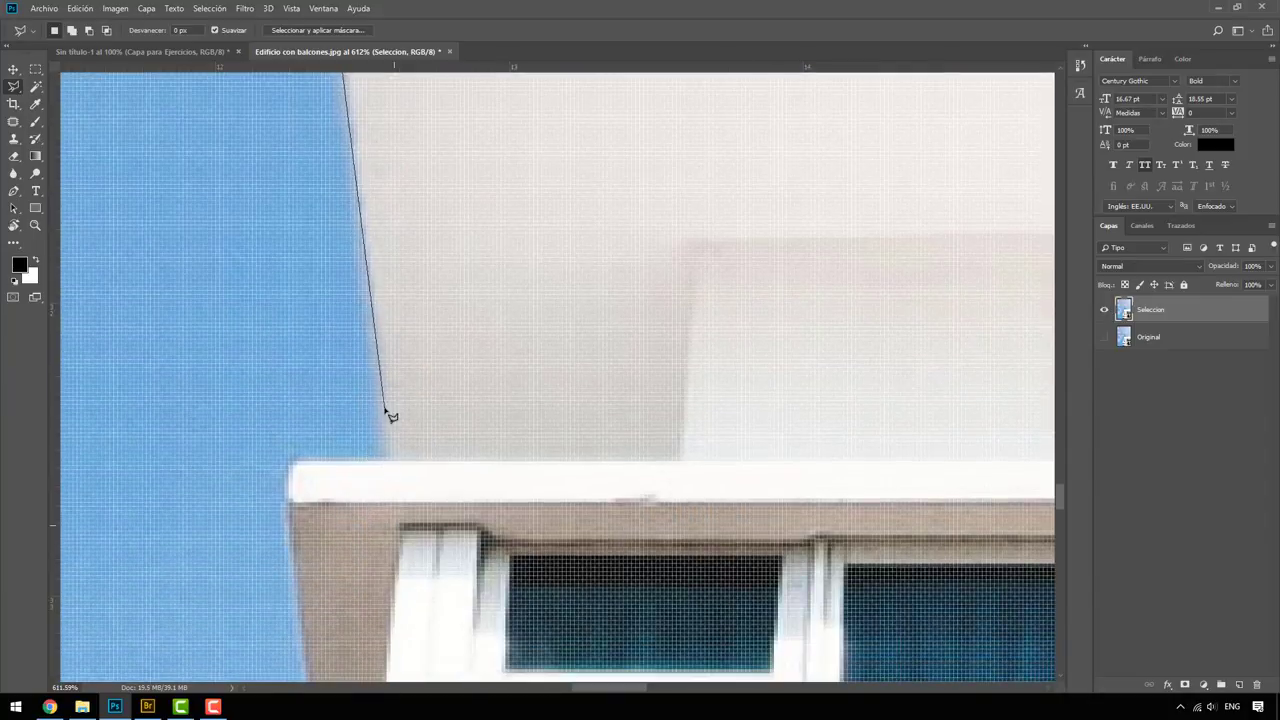
pyautogui.click(287, 507)
# Continue the outline down through the lower ledge and sill corners and along the wall edge
pyautogui.scroll(-2, 300, 530)
pyautogui.scroll(-4, 320, 540)
pyautogui.scroll(-1, 340, 550)
pyautogui.scroll(-3, 360, 570)
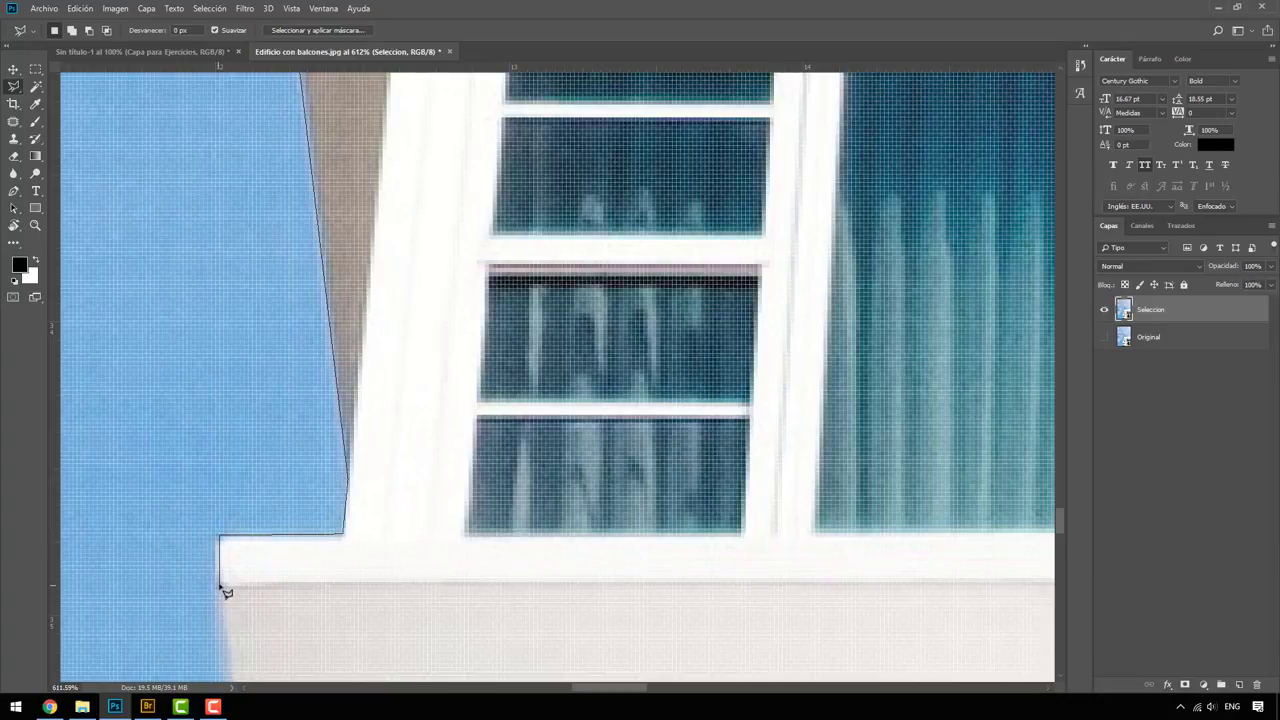
pyautogui.scroll(-4, 229, 568)
pyautogui.scroll(-3, 235, 565)
pyautogui.scroll(-2, 245, 570)
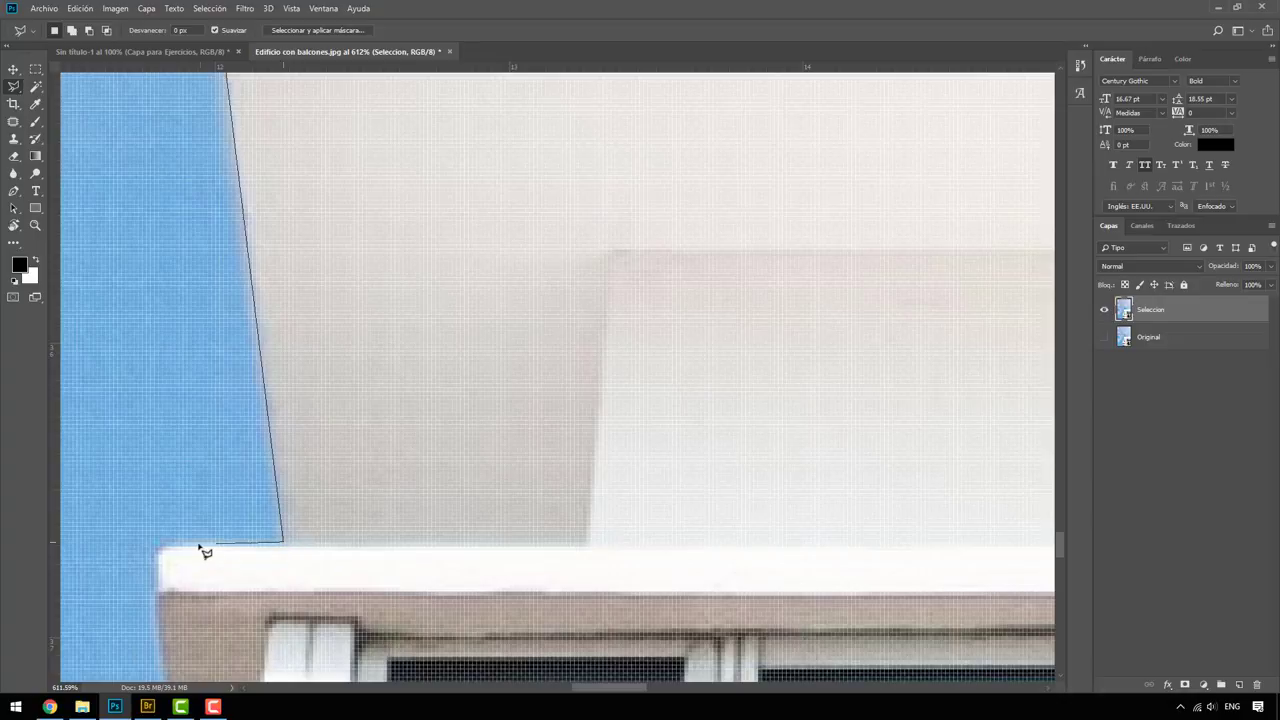
pyautogui.click(162, 546)
pyautogui.scroll(-5, 600, 640)
pyautogui.scroll(-3, 664, 679)
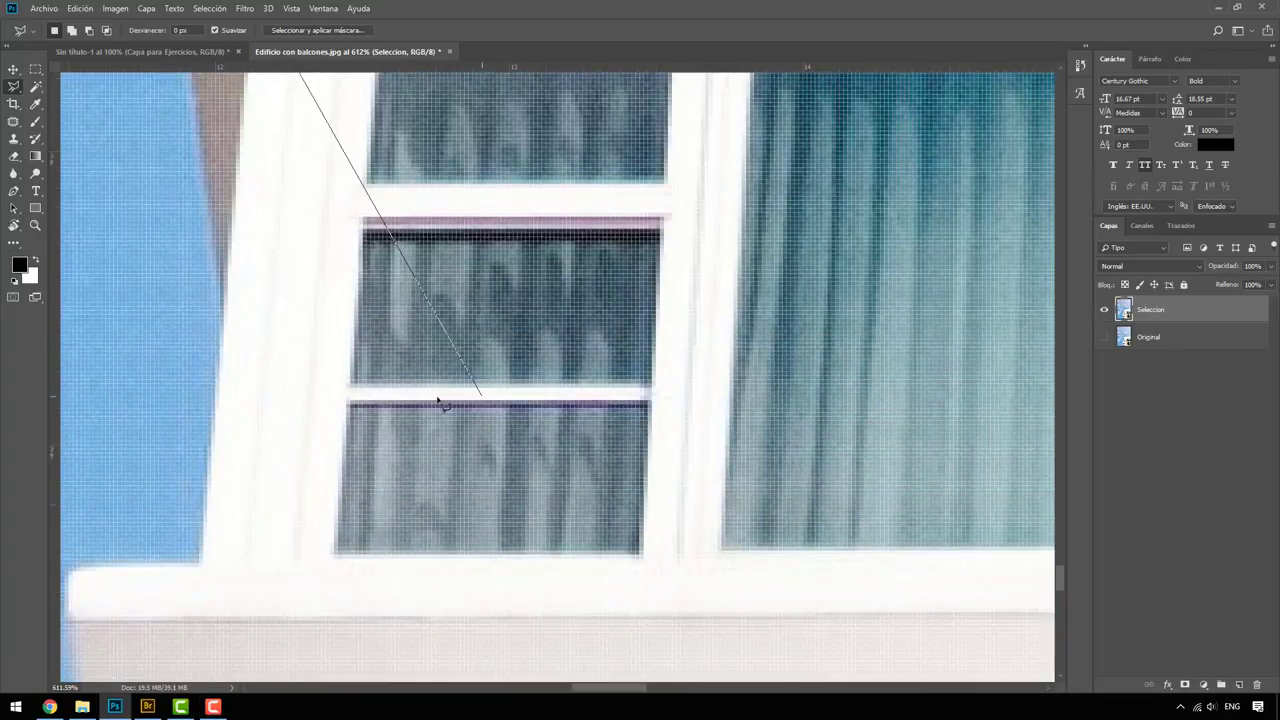
pyautogui.hscroll(-2, 300, 405)
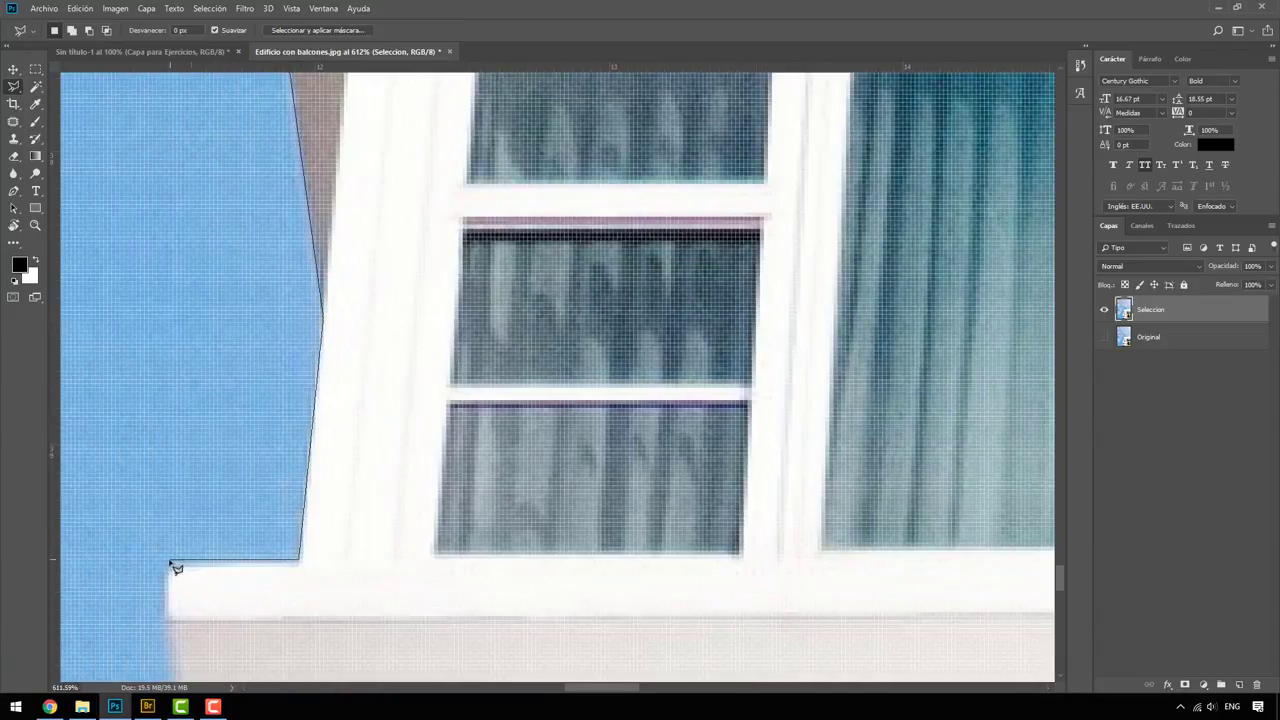
pyautogui.click(168, 628)
pyautogui.scroll(-2, 366, 586)
pyautogui.scroll(-4, 400, 620)
pyautogui.scroll(-3, 400, 620)
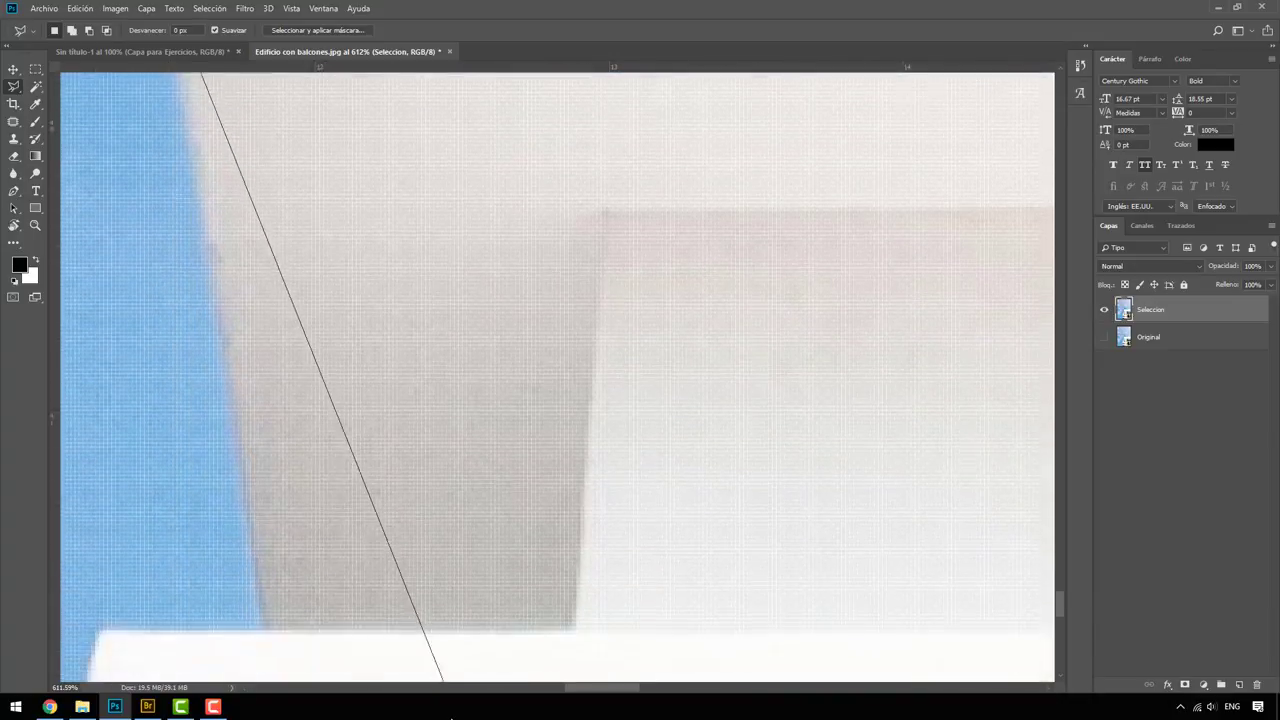
pyautogui.scroll(-2, 312, 590)
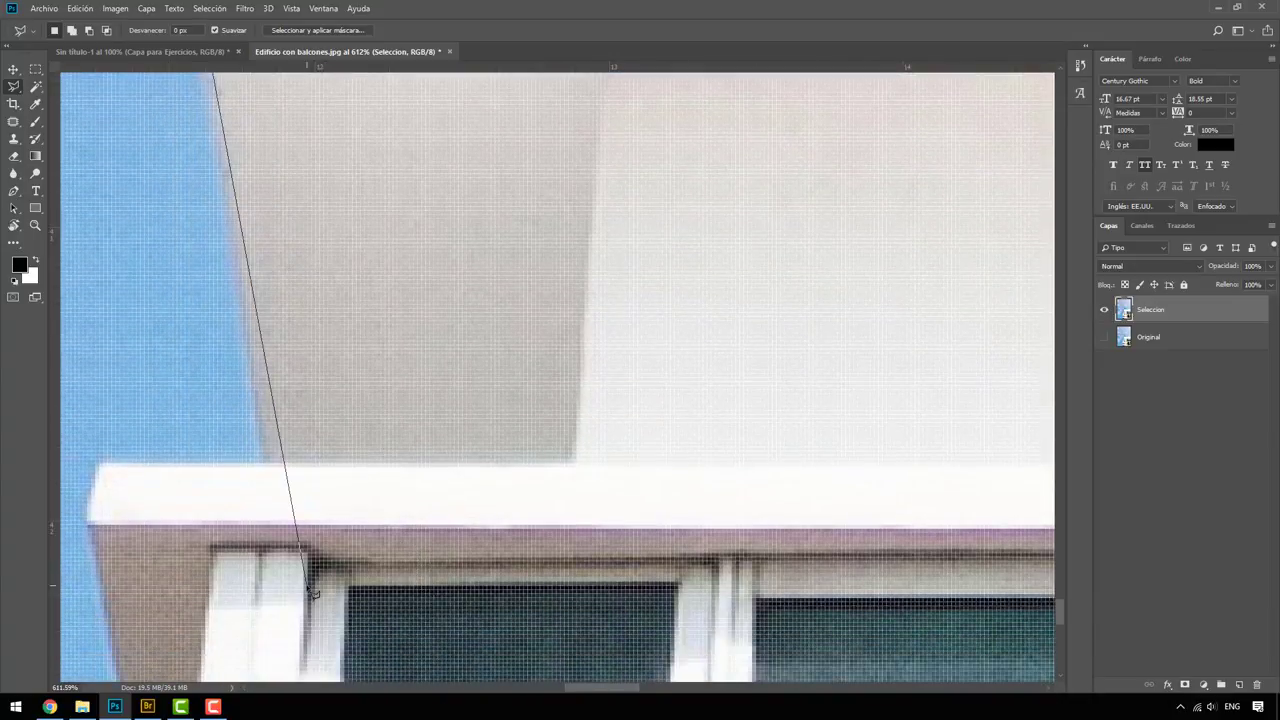
pyautogui.click(264, 463)
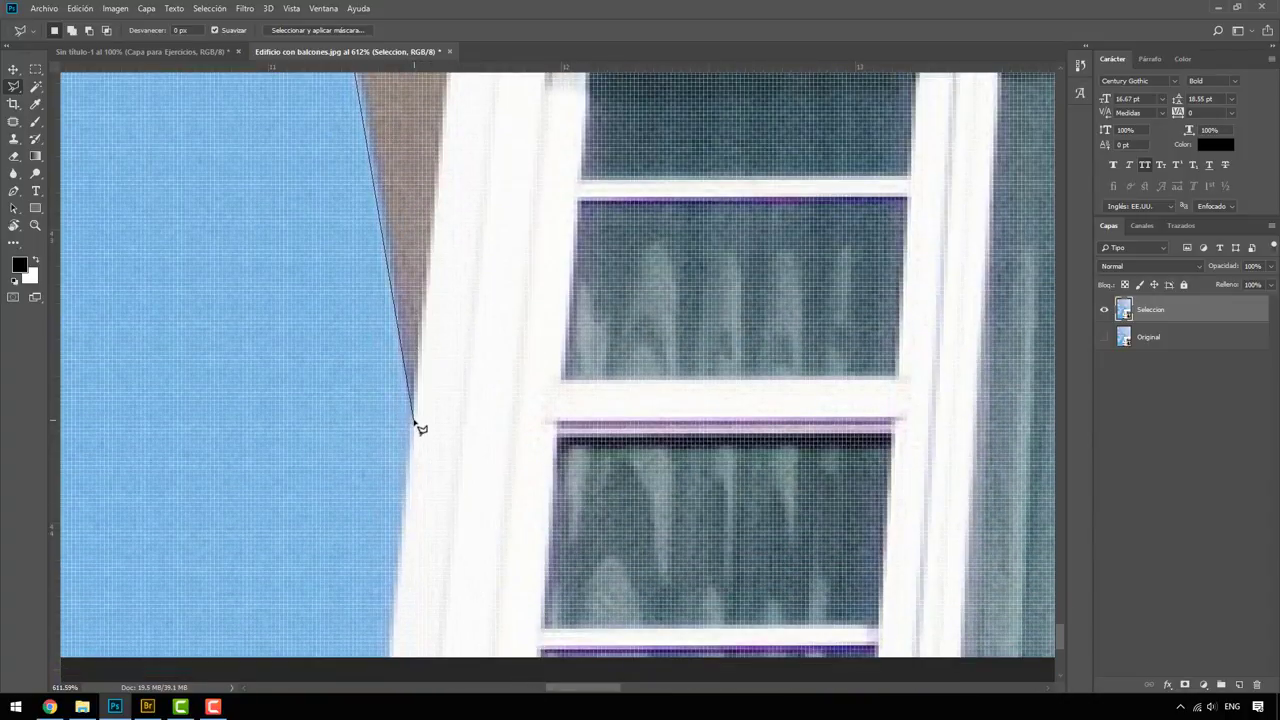
pyautogui.click(414, 421)
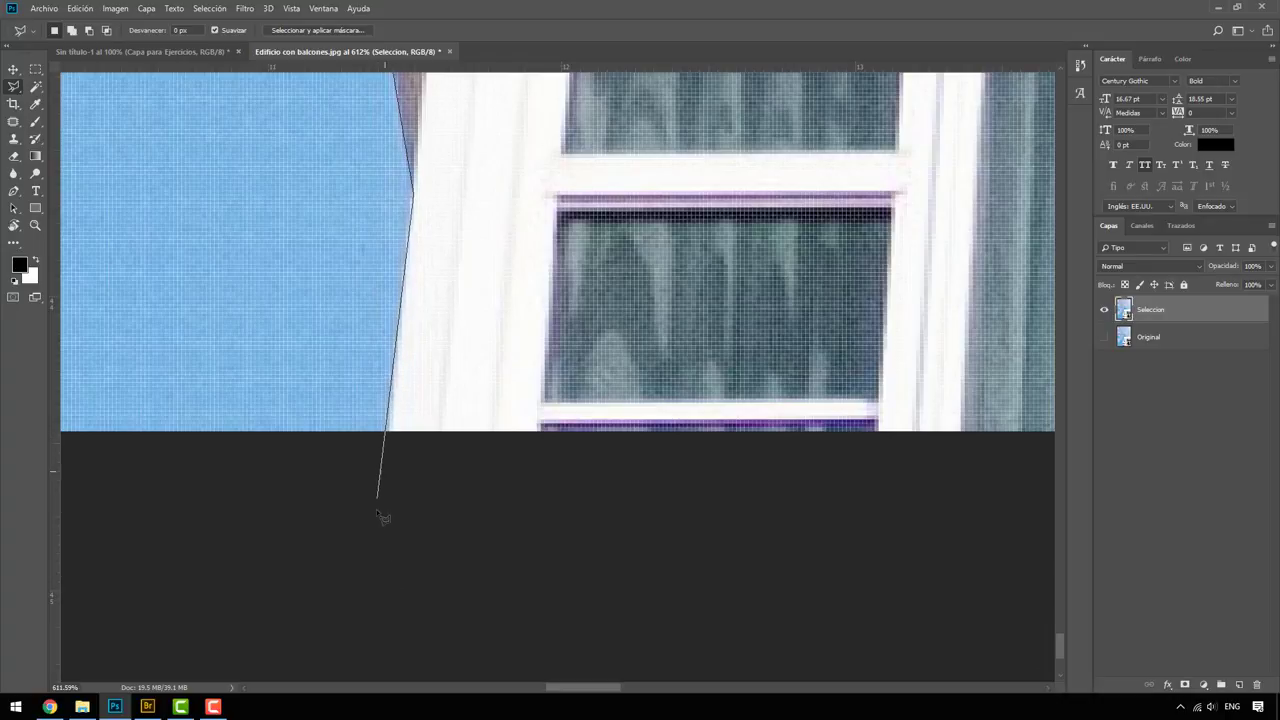
# Route the outline outside the image's bottom and right edges and close it into a selection
pyautogui.click(379, 538)
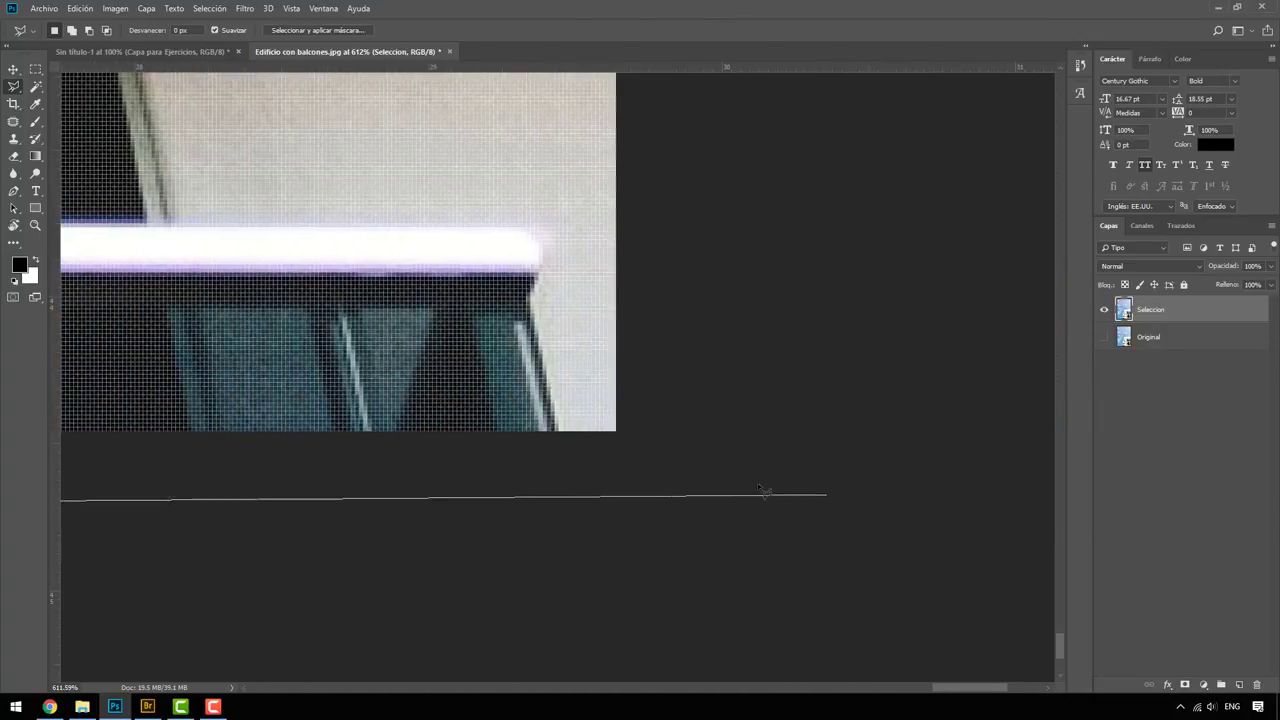
pyautogui.click(752, 483)
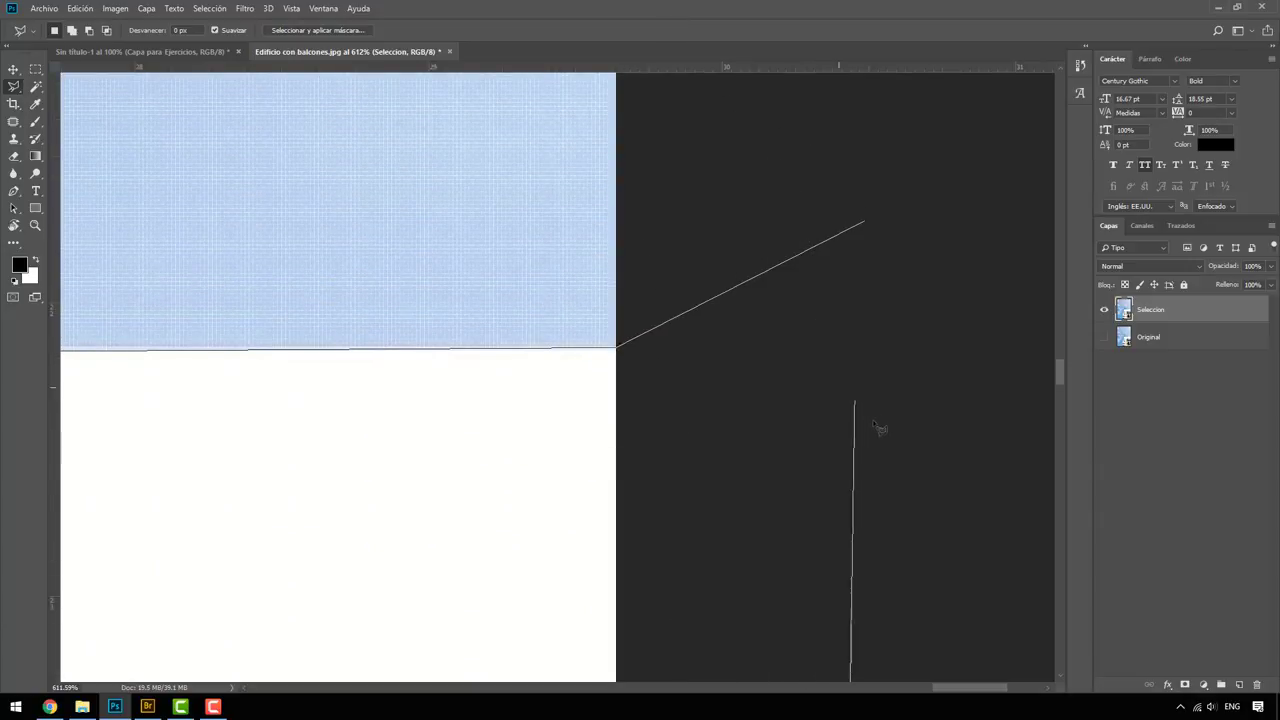
pyautogui.click(858, 540)
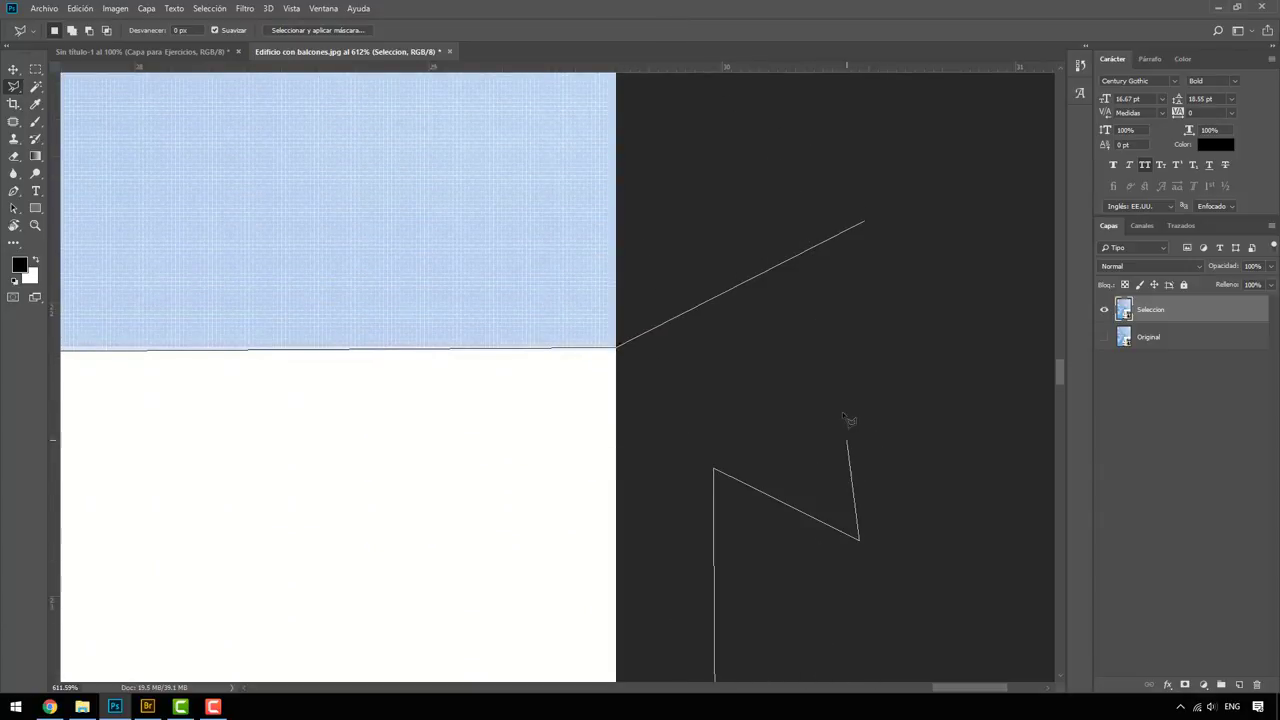
pyautogui.click(958, 405)
pyautogui.doubleClick(980, 289)
# Zoom out to the whole photo, delete the selected building area, then undo the deletion
pyautogui.scroll(-1, 862, 310)
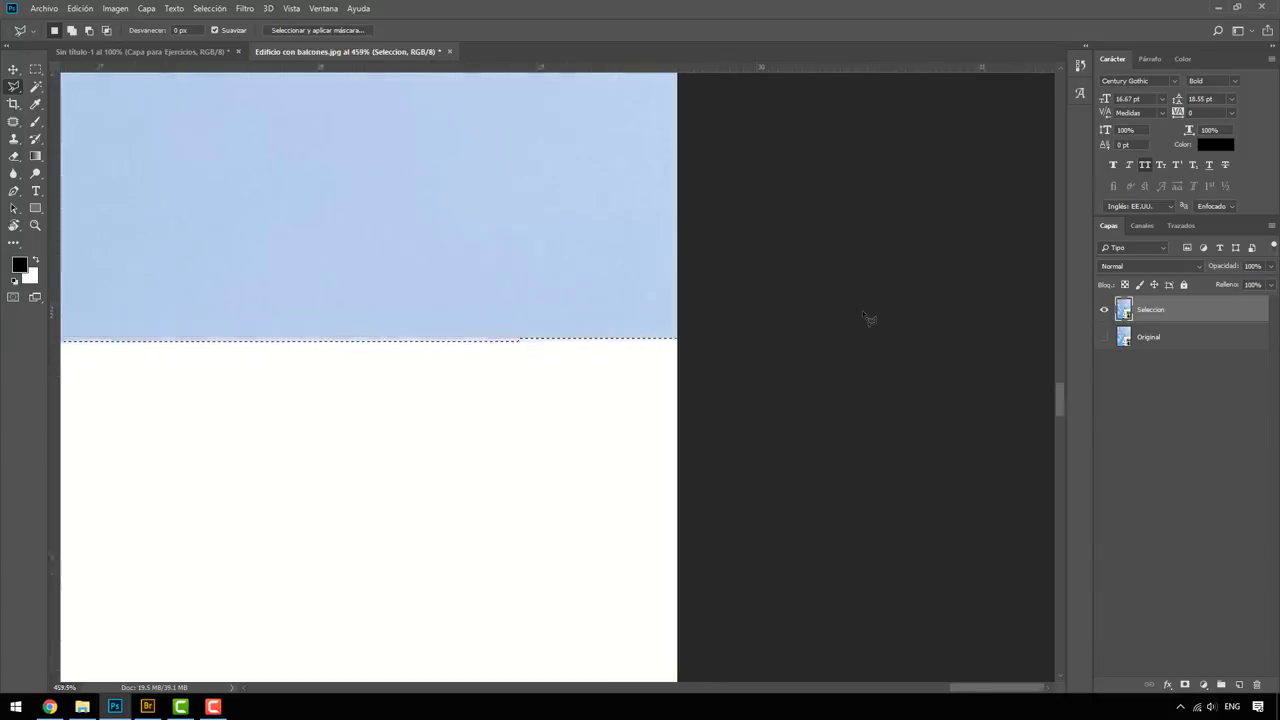
pyautogui.scroll(-2, 866, 317)
pyautogui.scroll(-3, 862, 312)
pyautogui.scroll(-3, 829, 306)
pyautogui.scroll(-2, 806, 293)
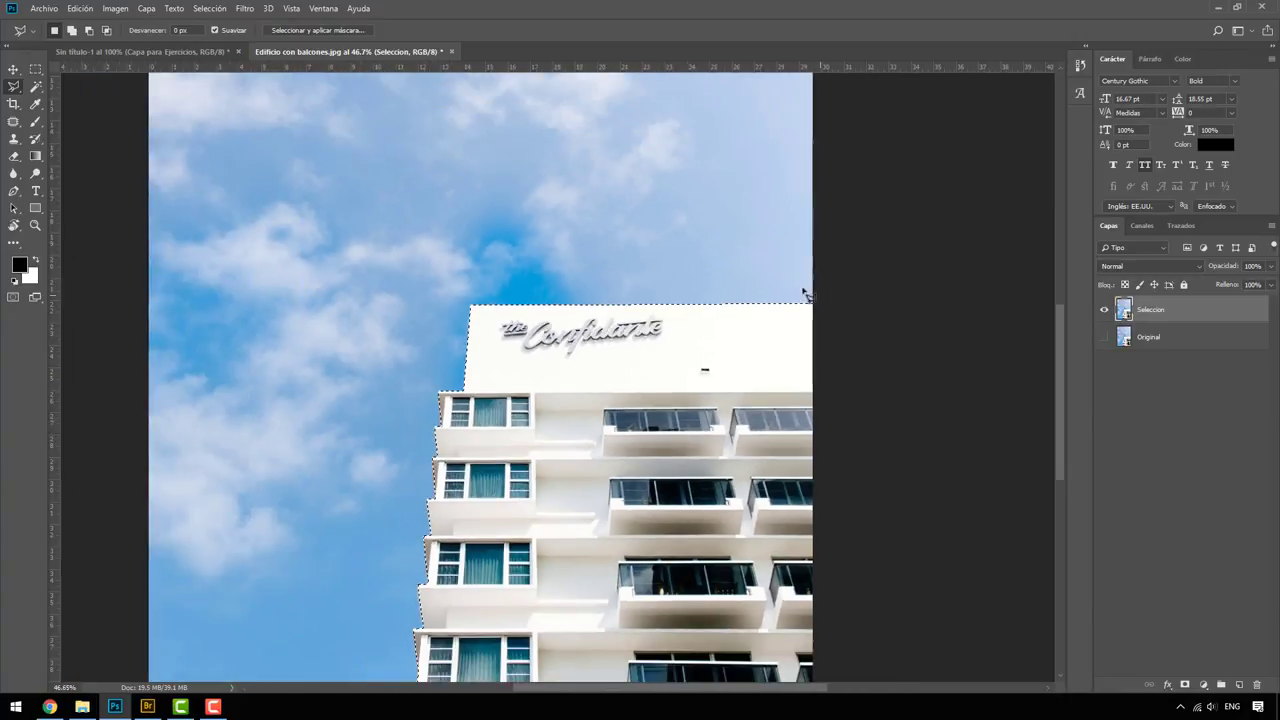
pyautogui.scroll(-2, 790, 298)
pyautogui.scroll(-1, 720, 310)
pyautogui.scroll(-1, 660, 330)
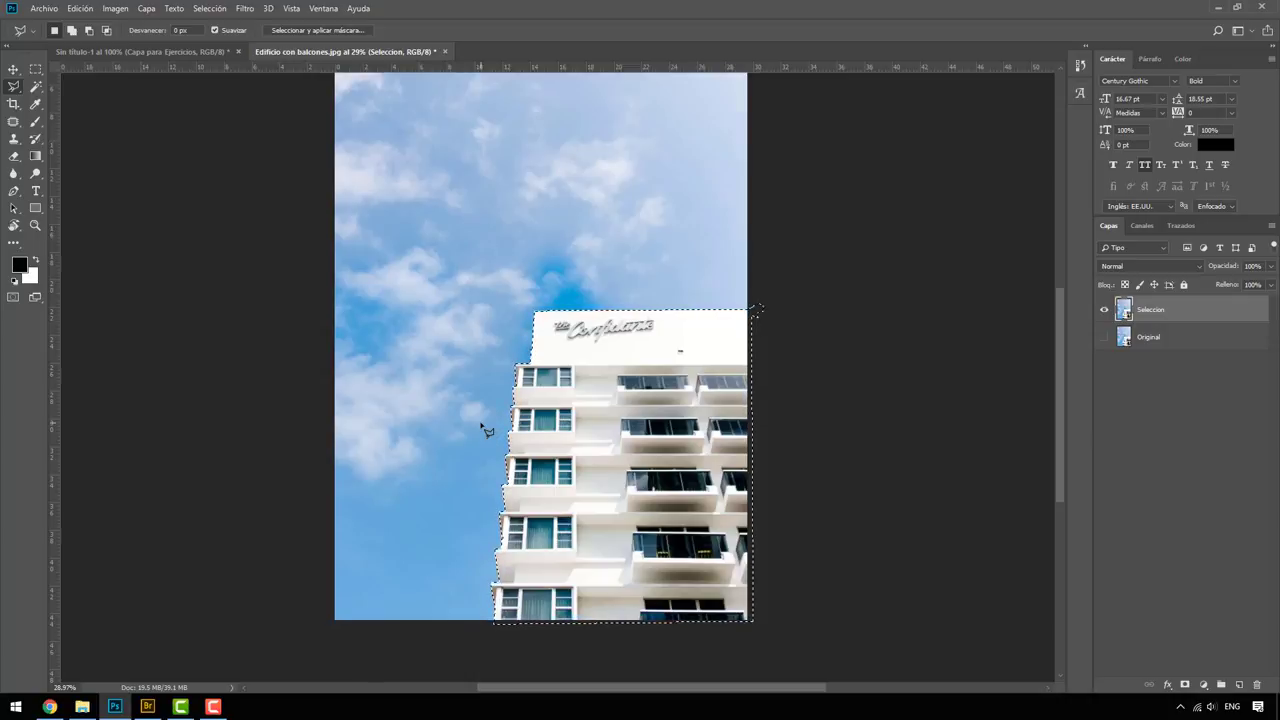
pyautogui.press('Delete')
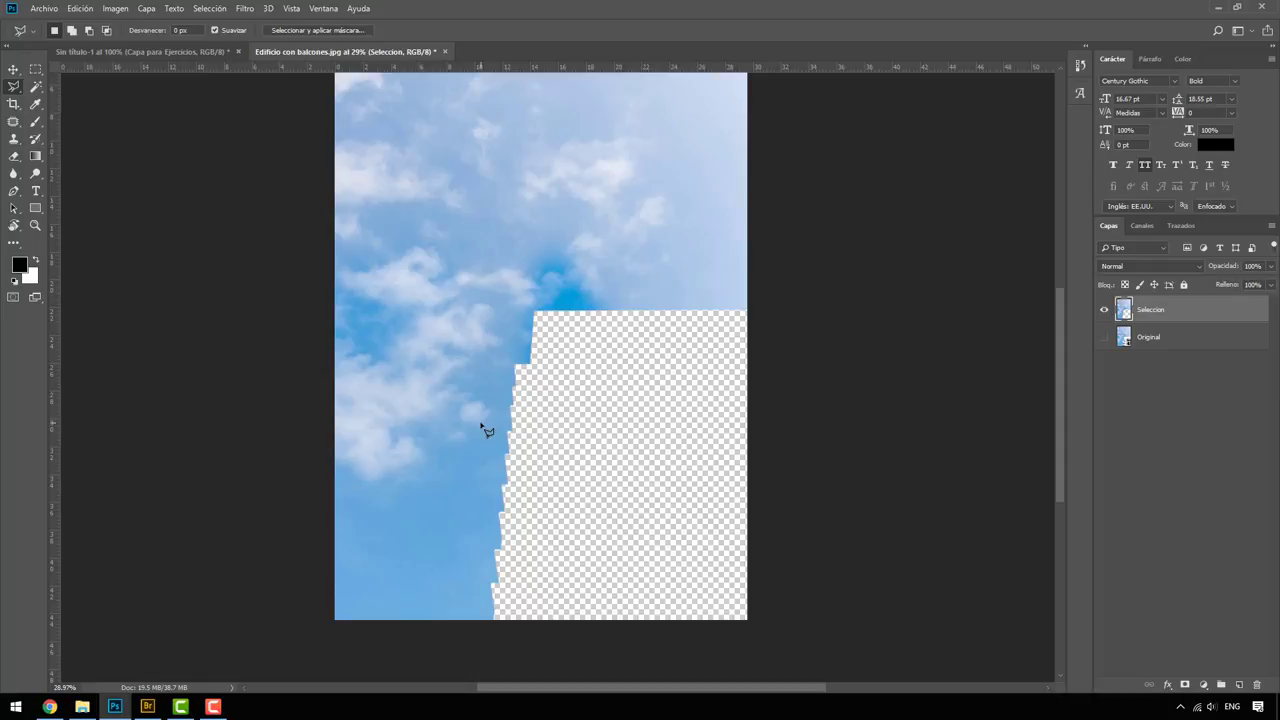
pyautogui.hotkey('ctrl', 'z')
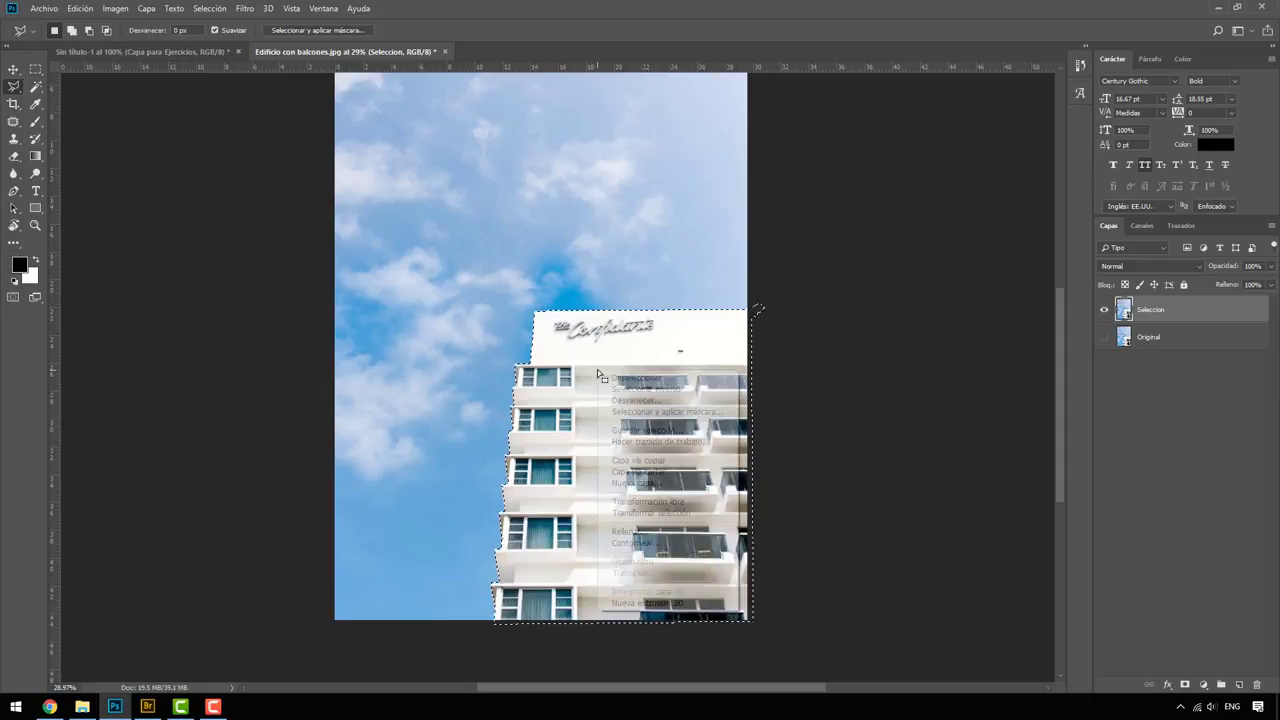
# Cut the lassoed building with Edición > Cortar and paste it as new layer Capa 1
pyautogui.rightClick(597, 369)
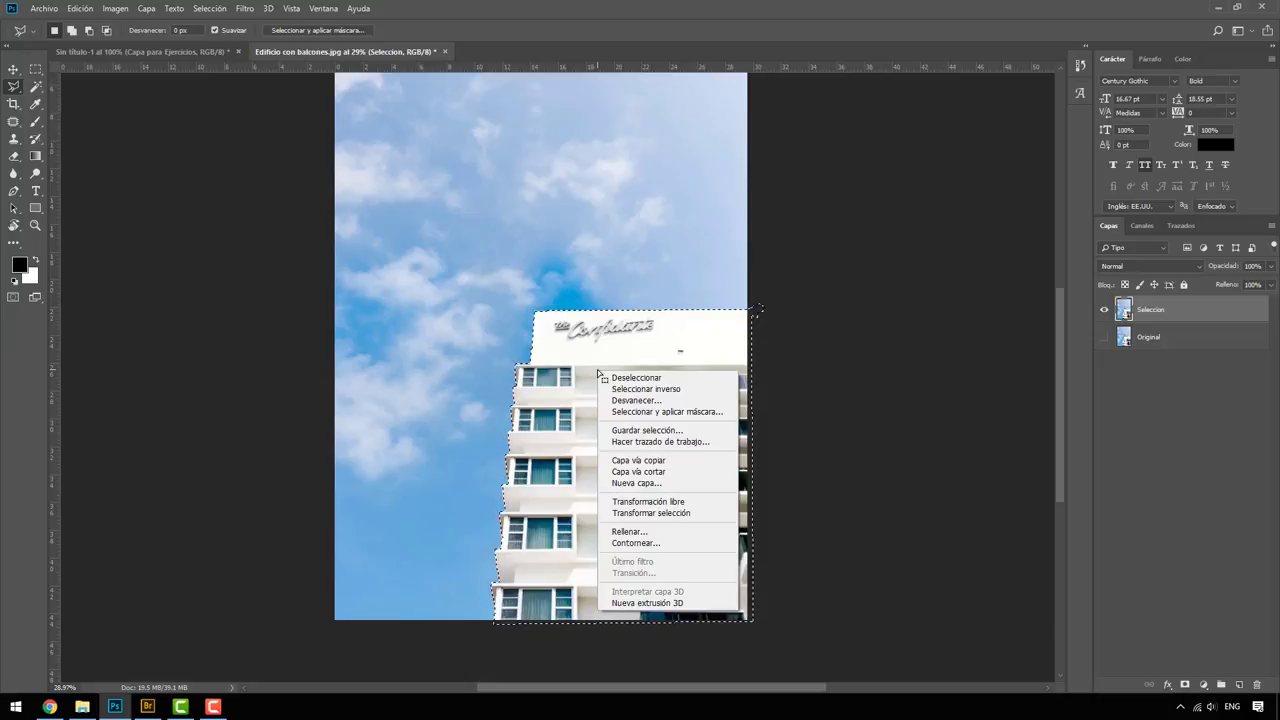
pyautogui.click(251, 194)
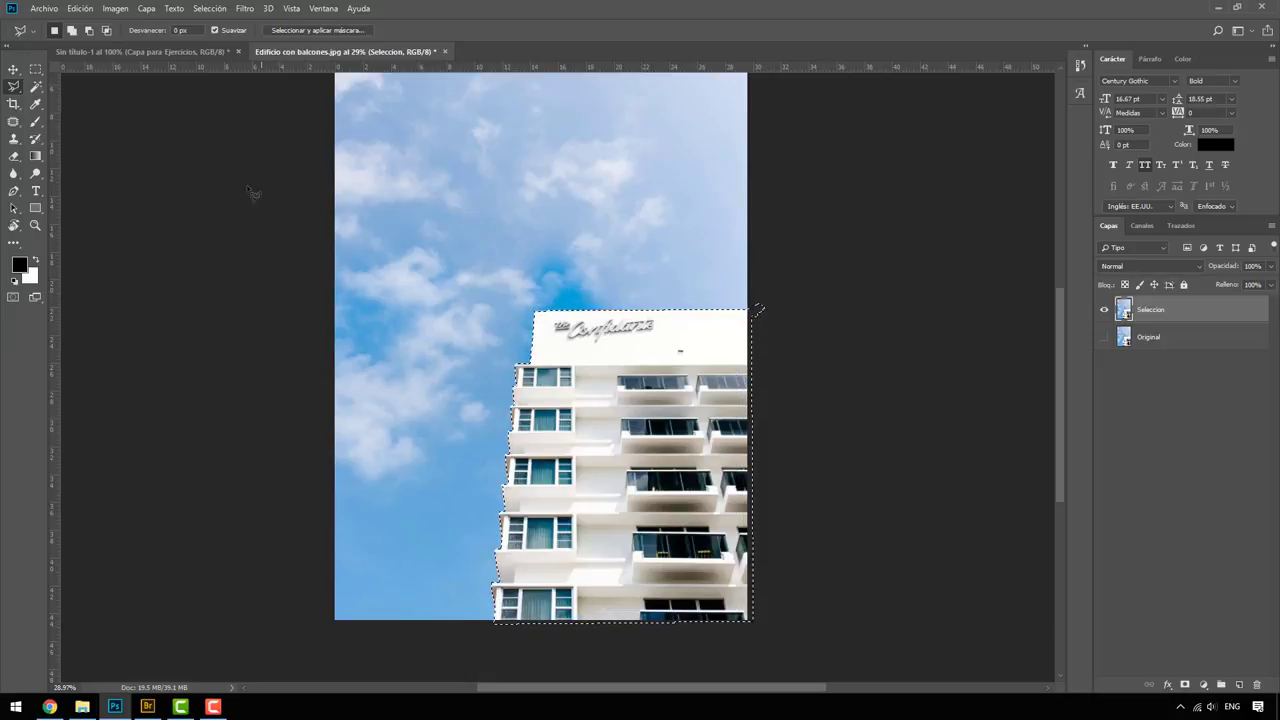
pyautogui.click(81, 9)
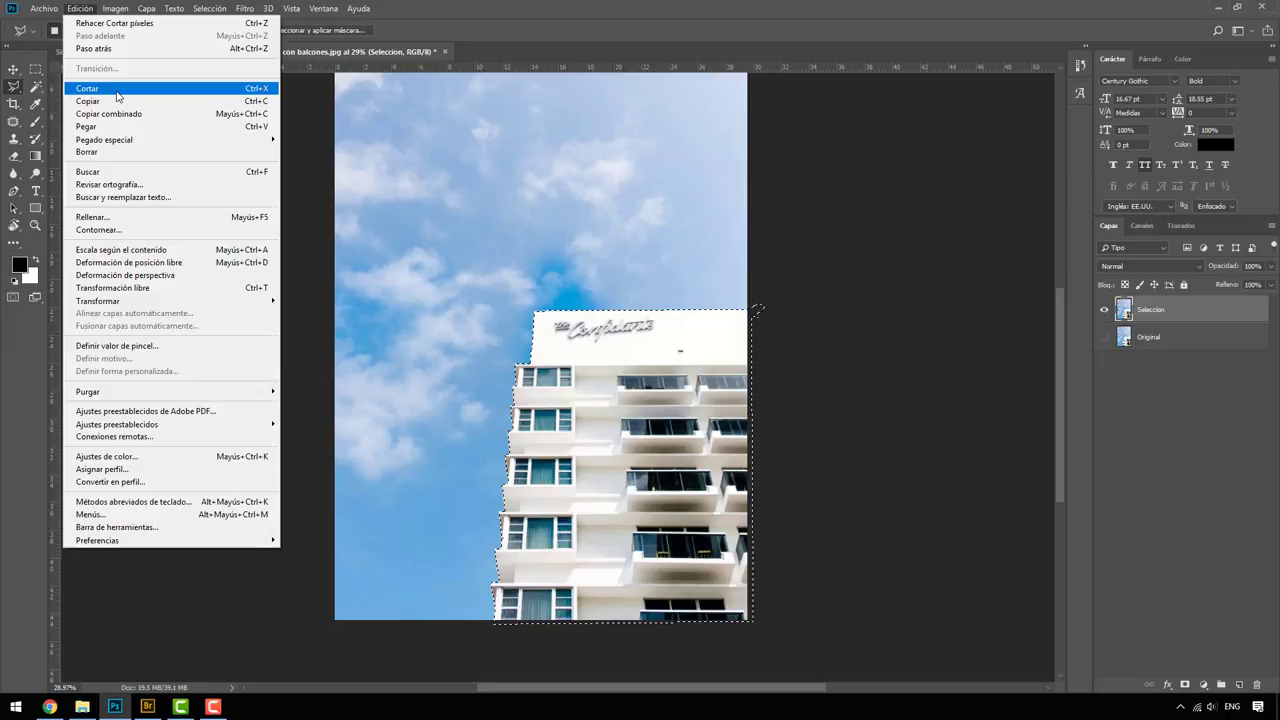
pyautogui.click(117, 88)
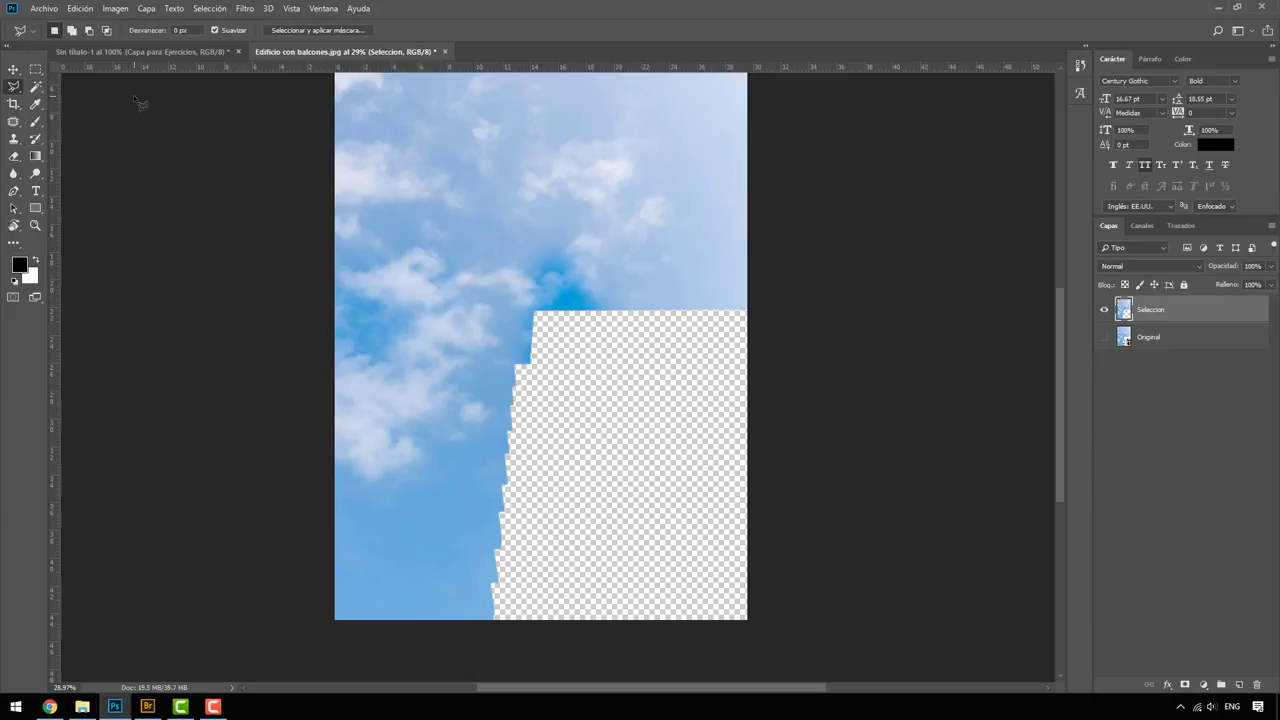
pyautogui.hotkey('ctrl', 'v')
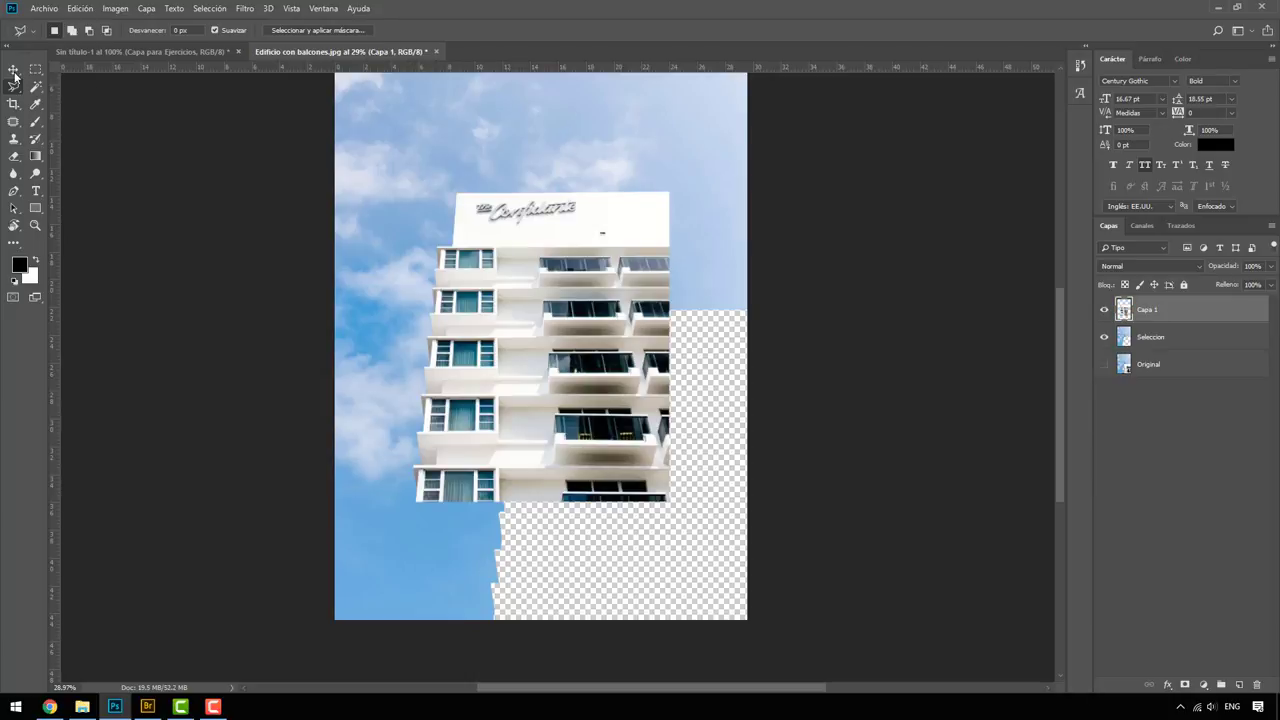
# Rename the Seleccion layer to Cielo and Capa 1 to Edificio
pyautogui.click(14, 70)
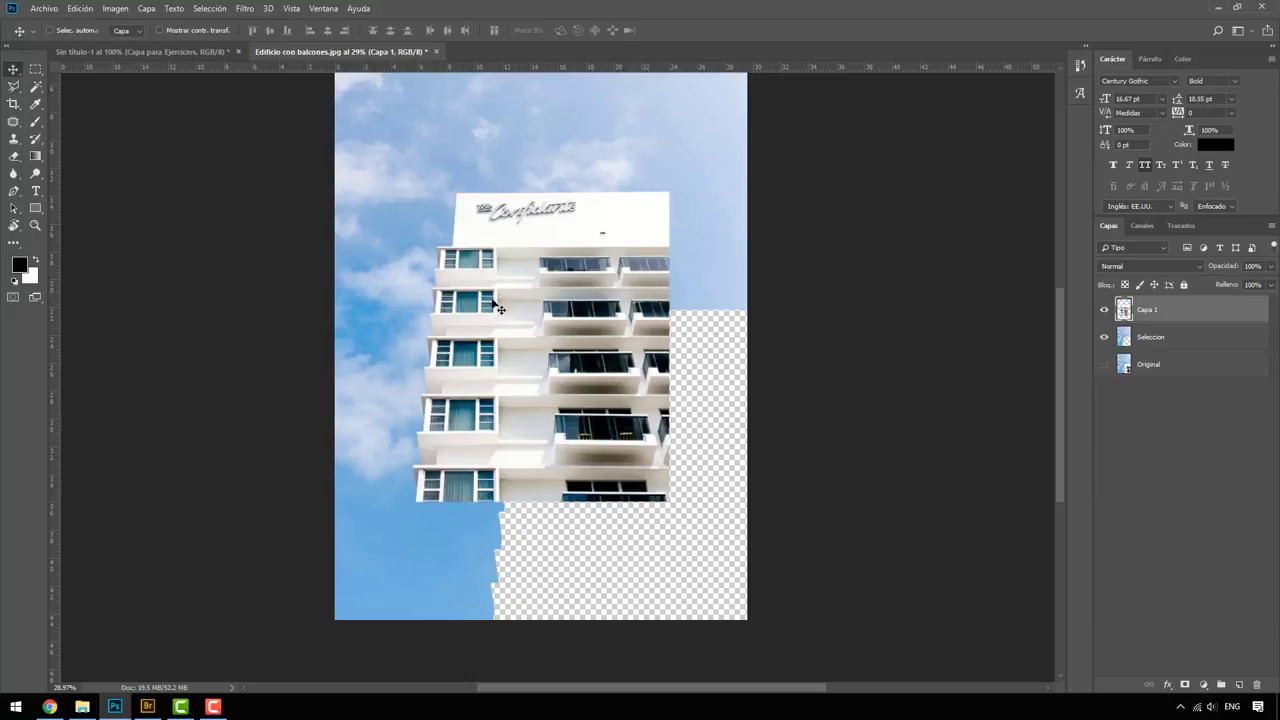
pyautogui.doubleClick(1151, 337)
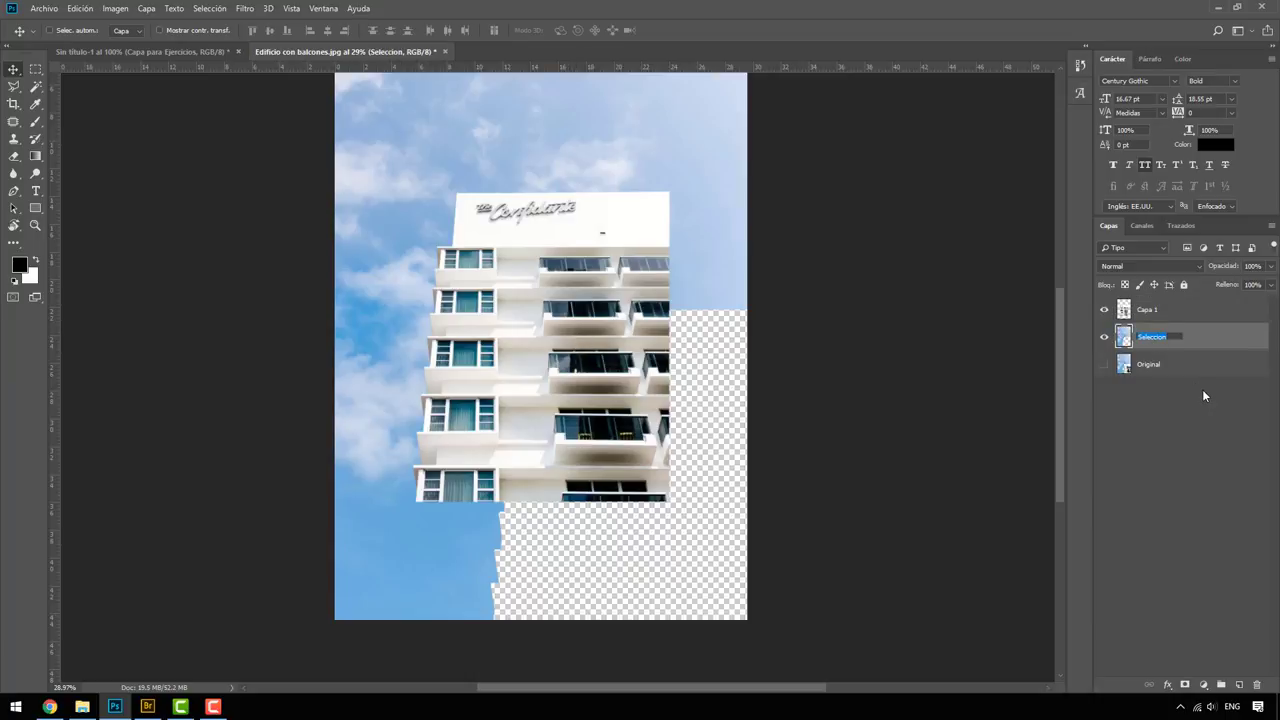
pyautogui.write('Cielo')
pyautogui.press('Return')
pyautogui.doubleClick(1147, 310)
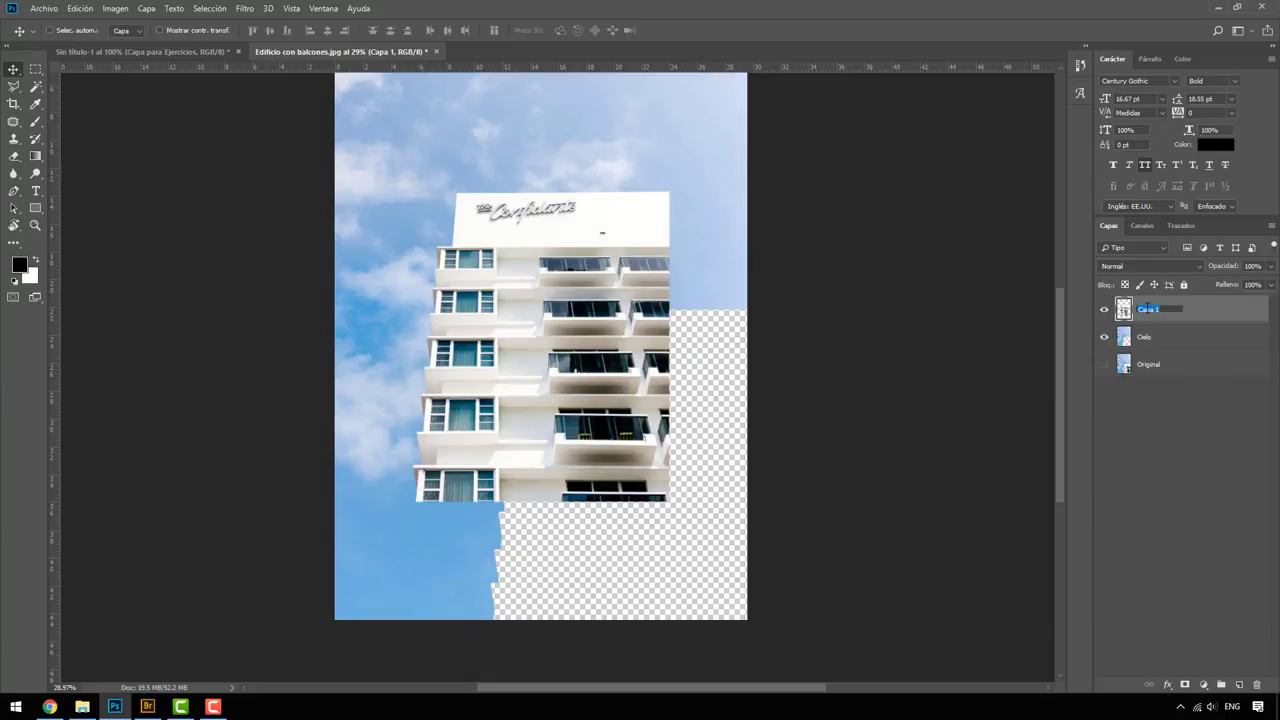
pyautogui.write('Edificio')
pyautogui.press('Return')
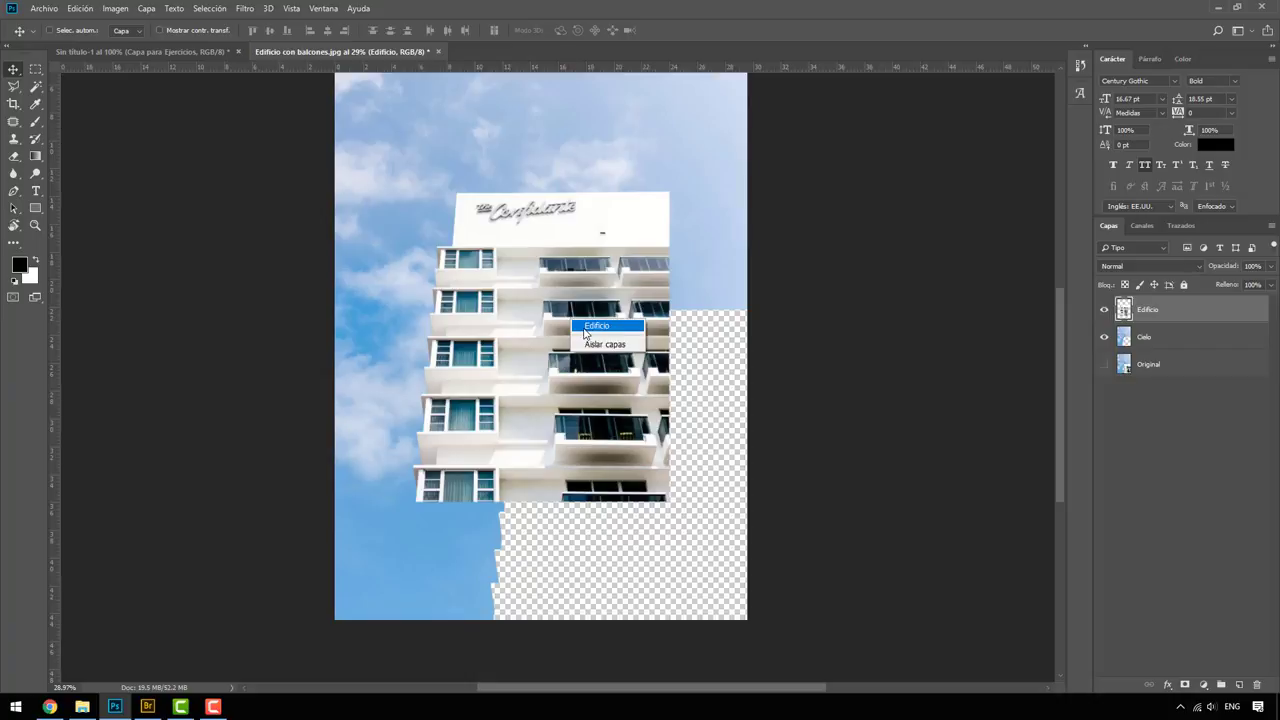
# Move the building back to its original spot and toggle Cielo and Edificio to check the alignment
pyautogui.moveTo(590, 390)
pyautogui.mouseDown()
pyautogui.moveTo(590, 454)
pyautogui.moveTo(590, 398)
pyautogui.mouseUp()
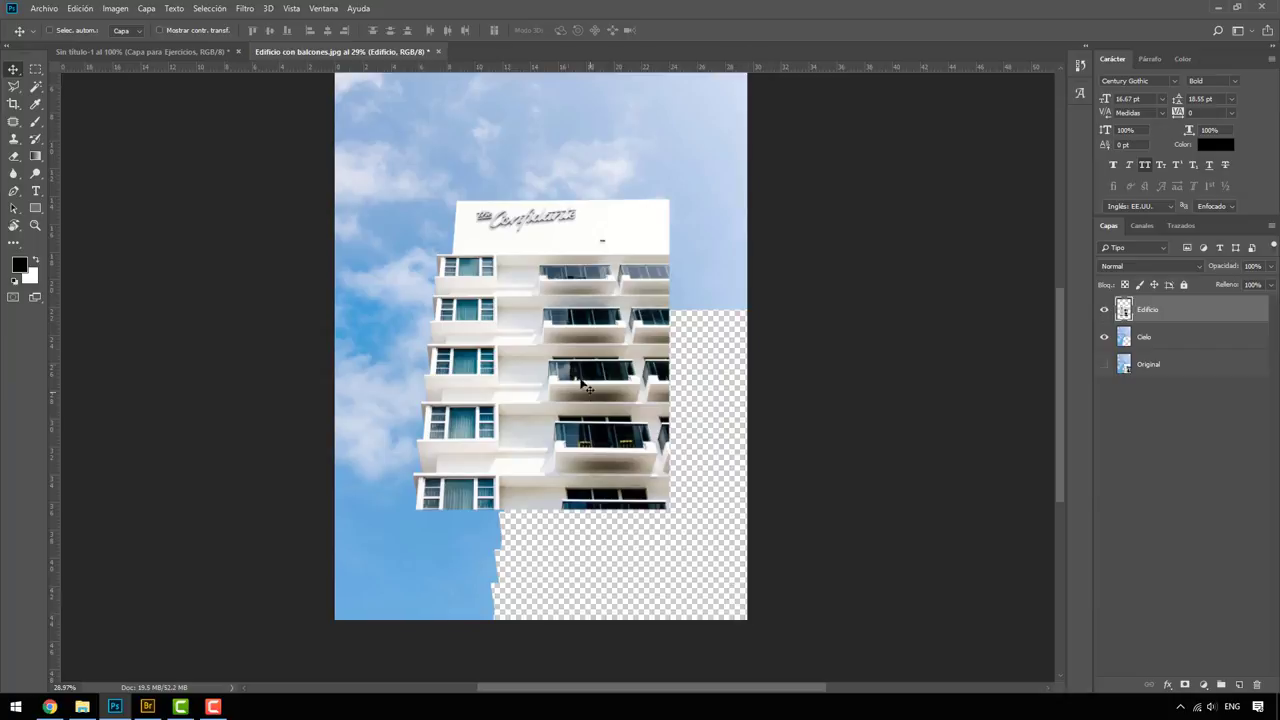
pyautogui.moveTo(588, 387)
pyautogui.mouseDown()
pyautogui.moveTo(579, 474)
pyautogui.moveTo(662, 490)
pyautogui.mouseUp()
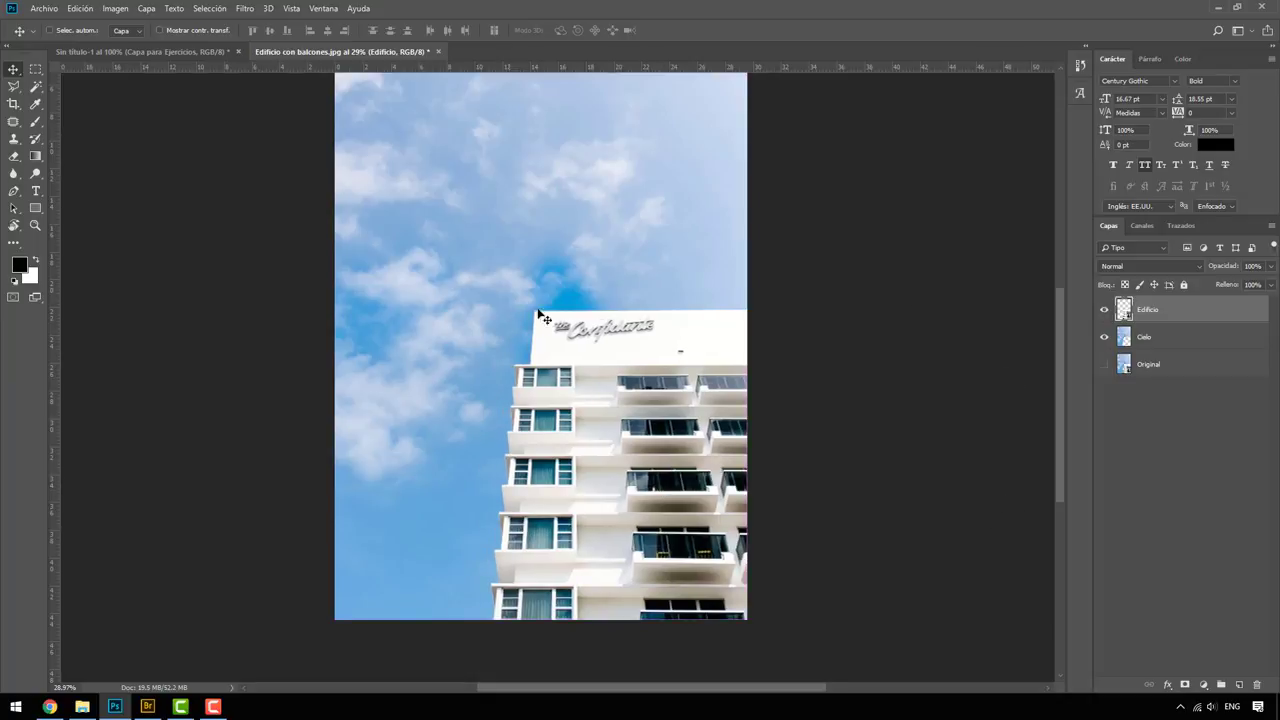
pyautogui.scroll(5, 655, 292)
pyautogui.scroll(-3, 914, 320)
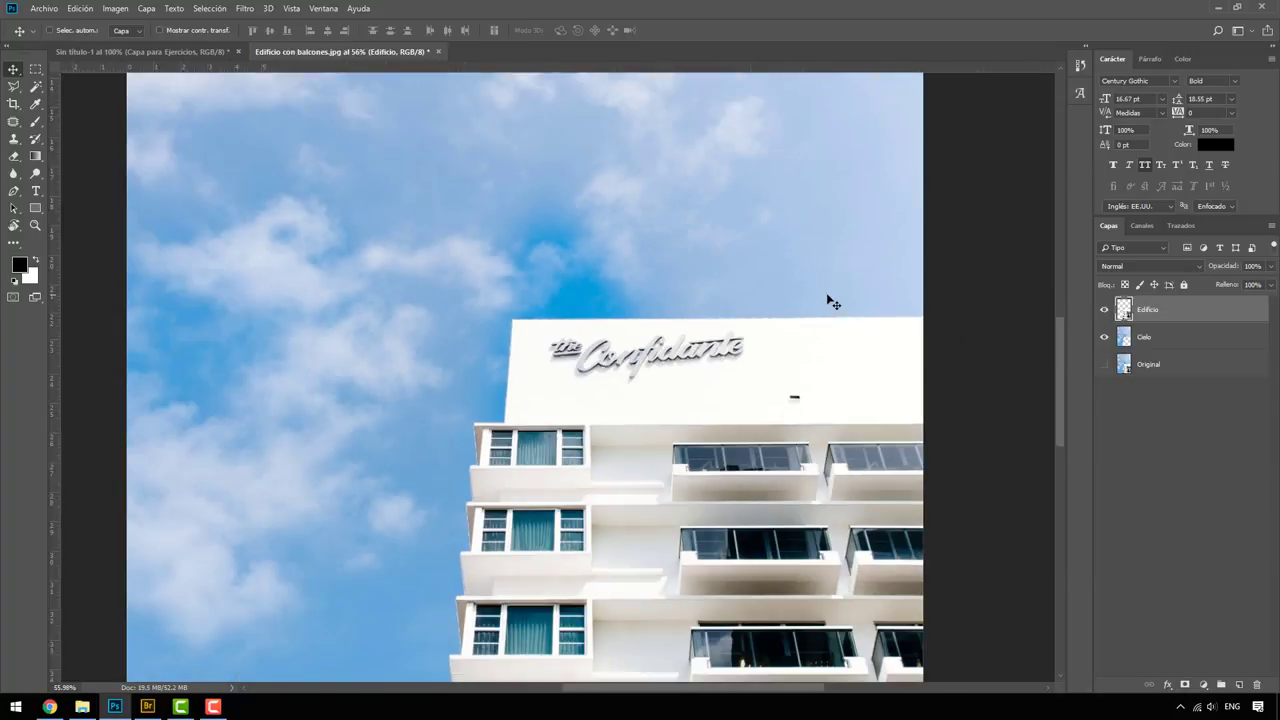
pyautogui.scroll(-2, 831, 300)
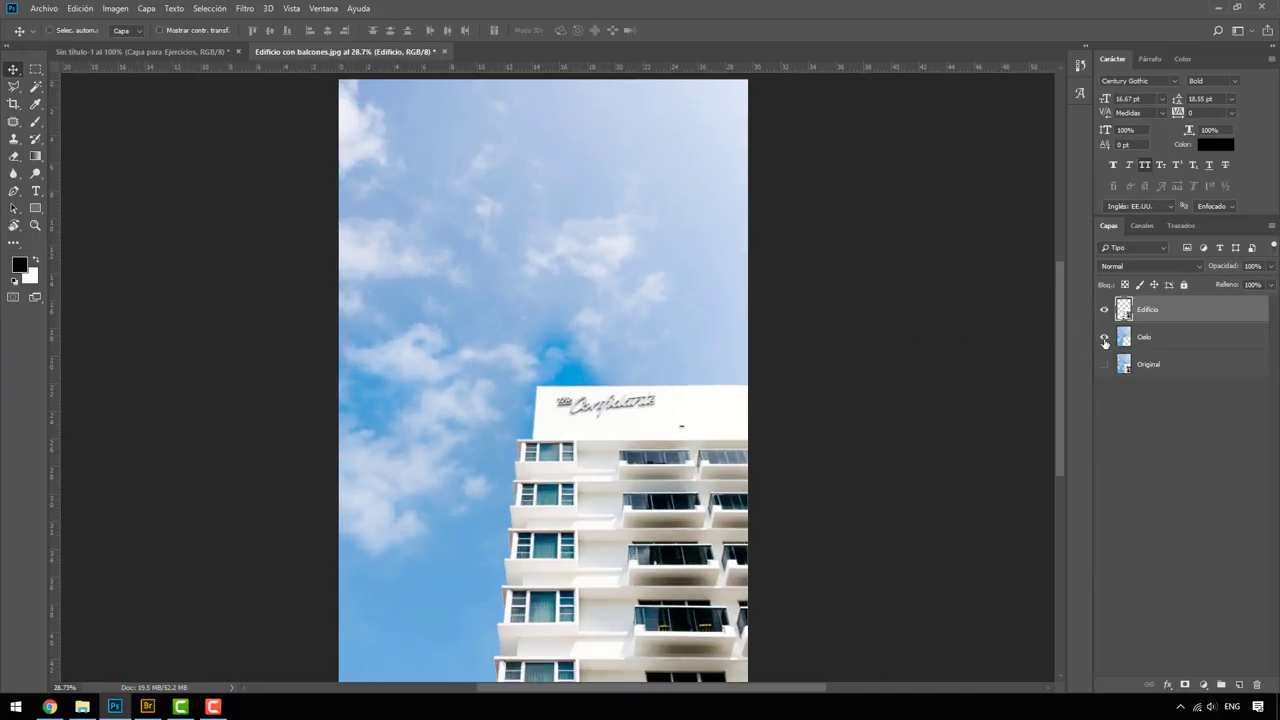
pyautogui.click(1105, 340)
pyautogui.click(1105, 338)
pyautogui.click(1105, 310)
pyautogui.click(1105, 310)
pyautogui.scroll(-2, 727, 313)
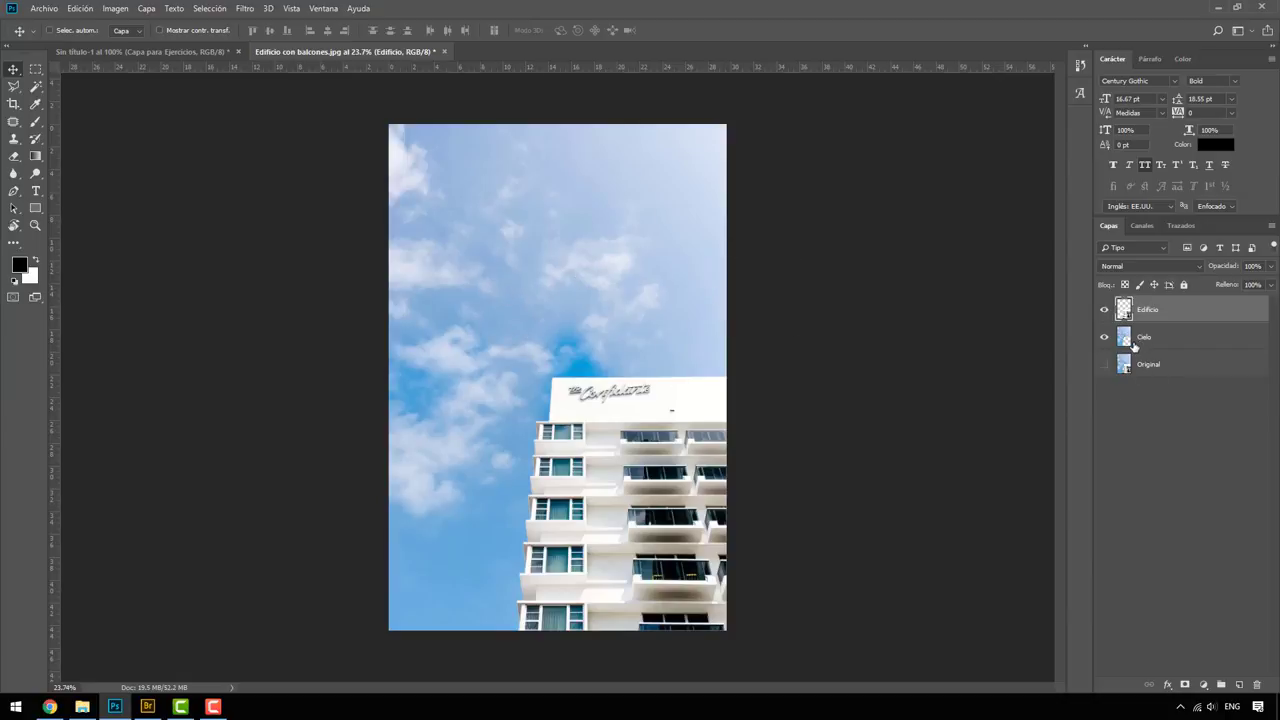
# Add a new empty layer and name it Fondo Color
pyautogui.click(1239, 685)
pyautogui.doubleClick(1146, 310)
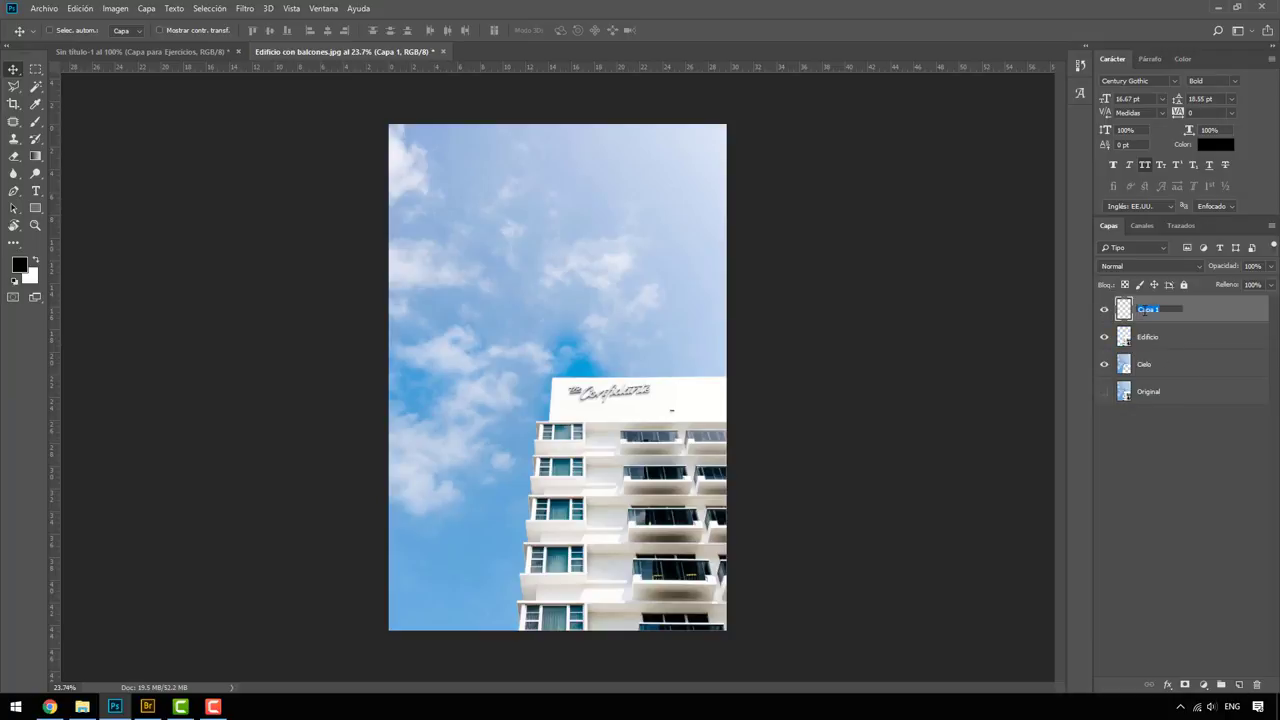
pyautogui.write('Fondo')
pyautogui.write(' Color')
pyautogui.press('Return')
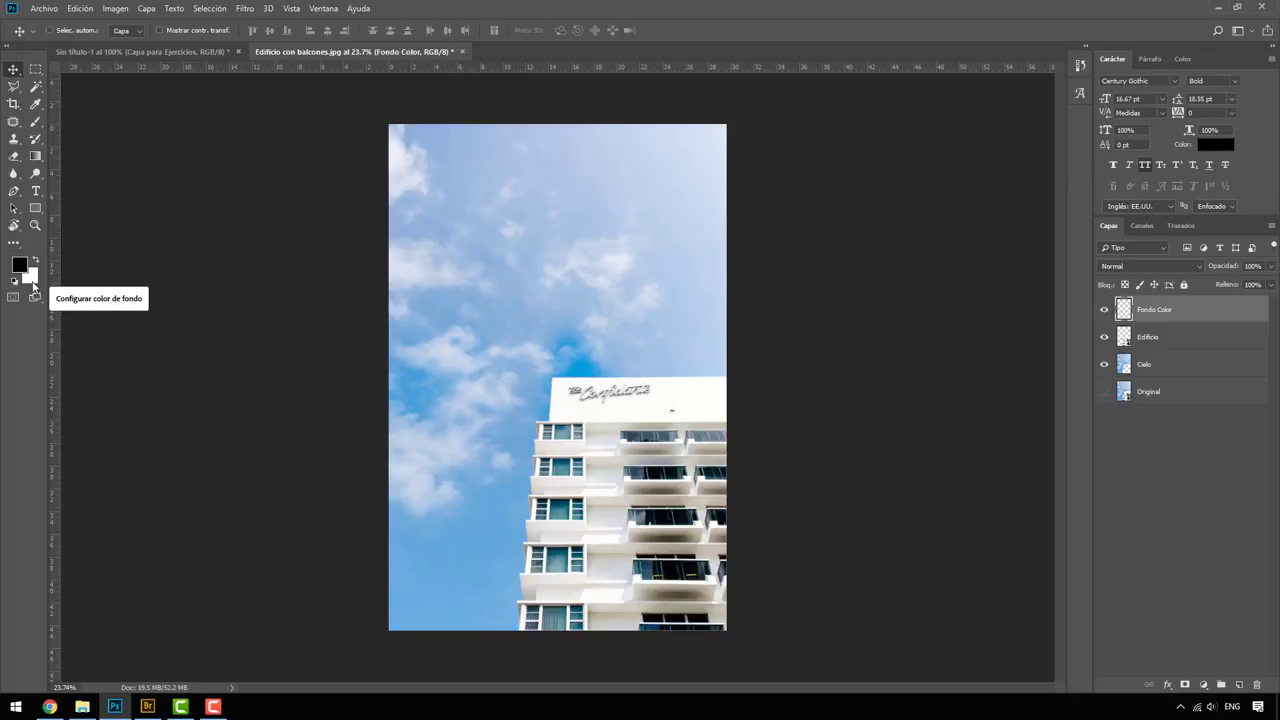
# Set the background colour to dark gray #2c2c2c, then return to the Move tool
pyautogui.click(32, 283)
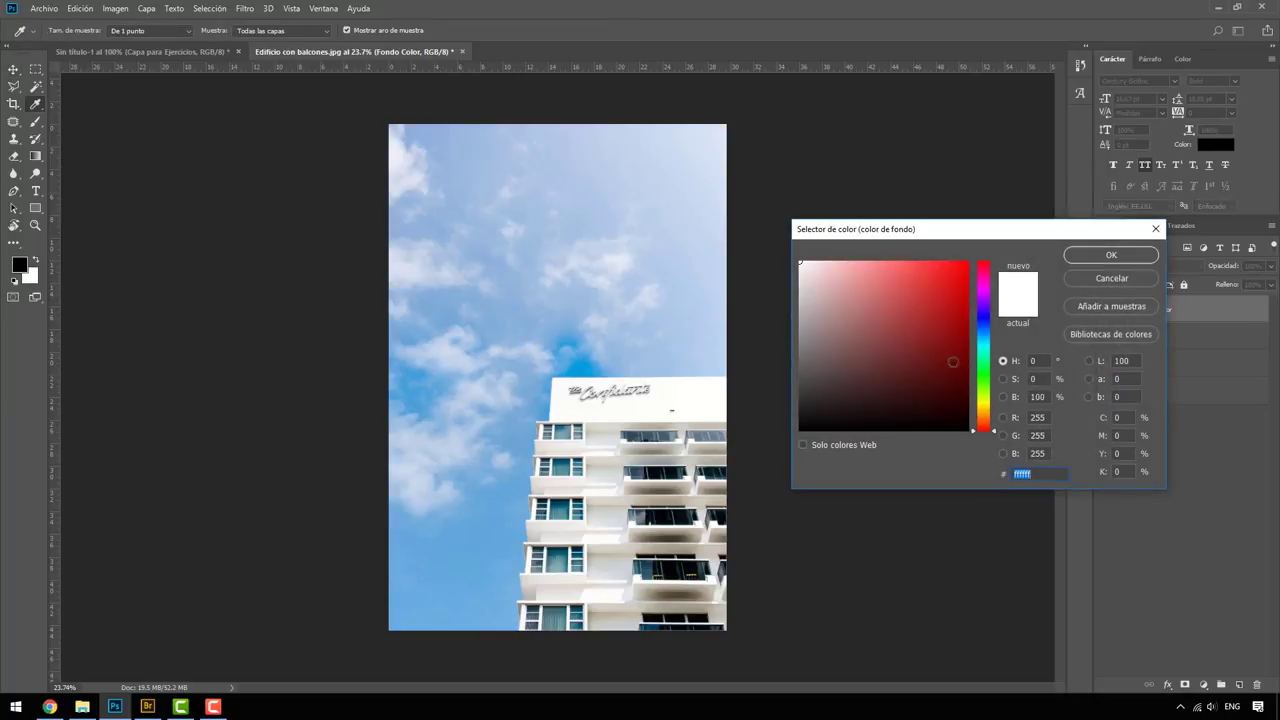
pyautogui.moveTo(984, 418); pyautogui.dragTo(985, 406)
pyautogui.moveTo(837, 280); pyautogui.dragTo(825, 276)
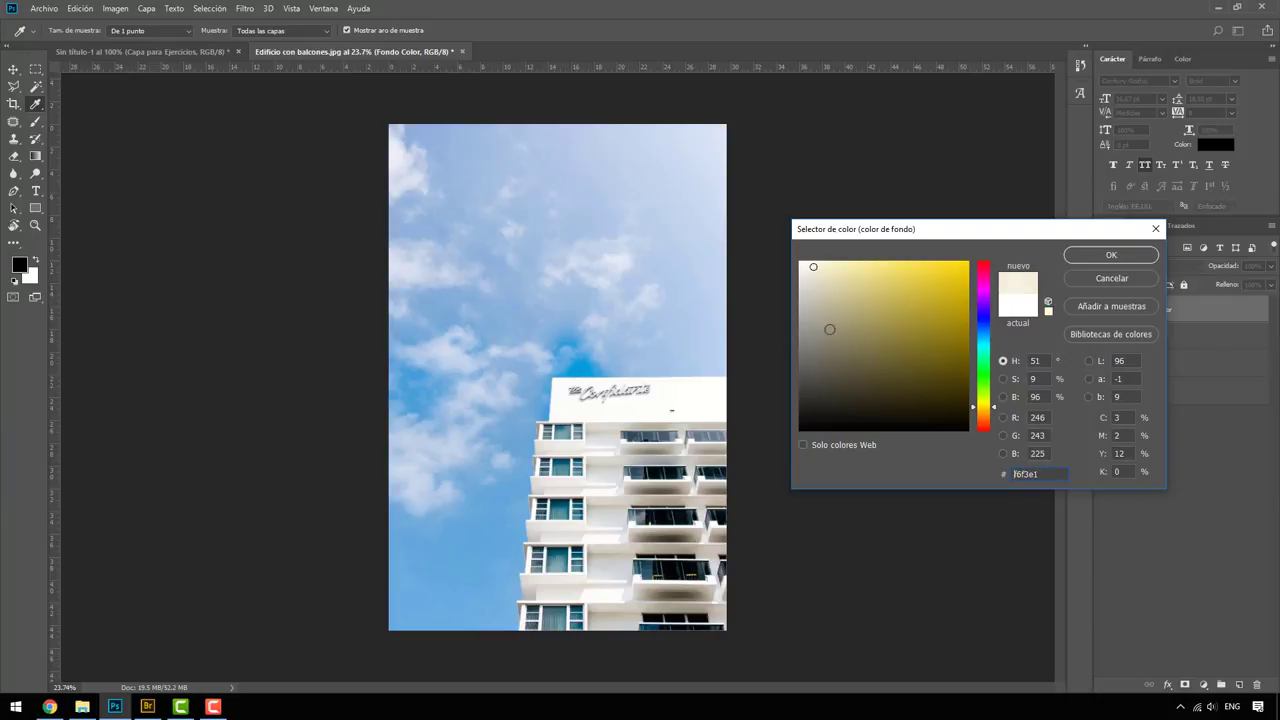
pyautogui.moveTo(829, 326); pyautogui.dragTo(799, 402)
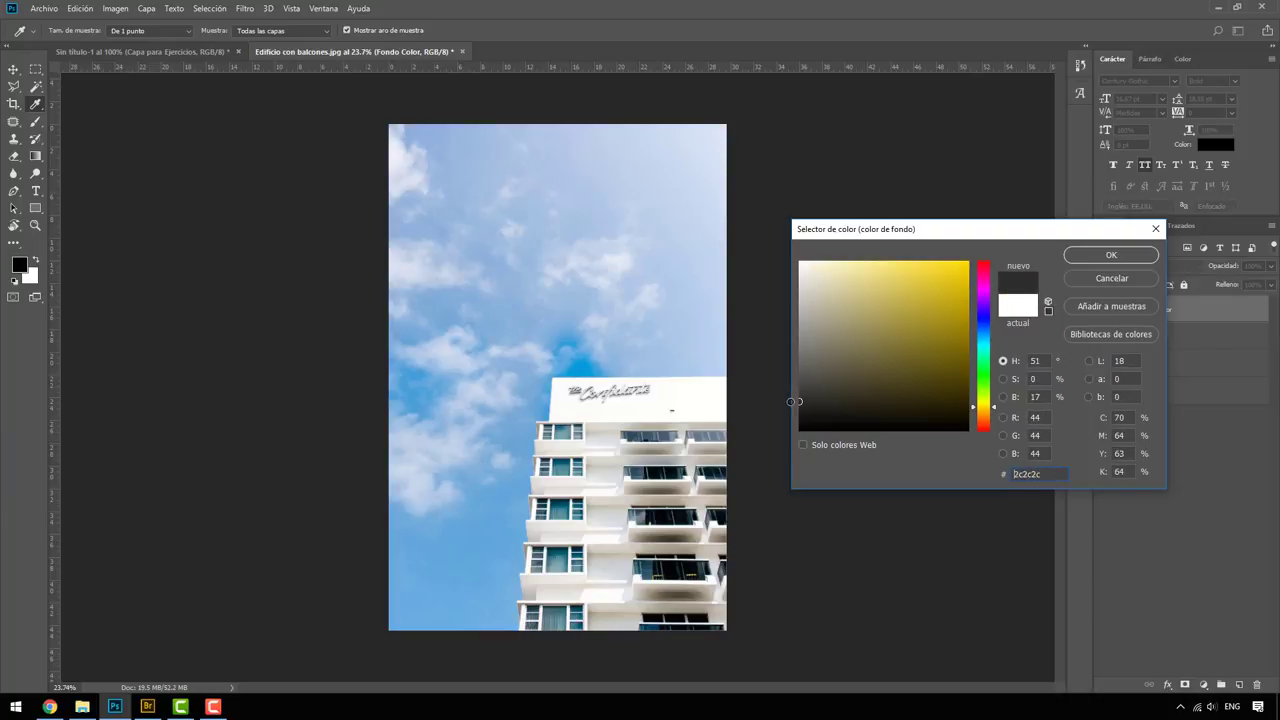
pyautogui.click(1100, 257)
pyautogui.press('v')
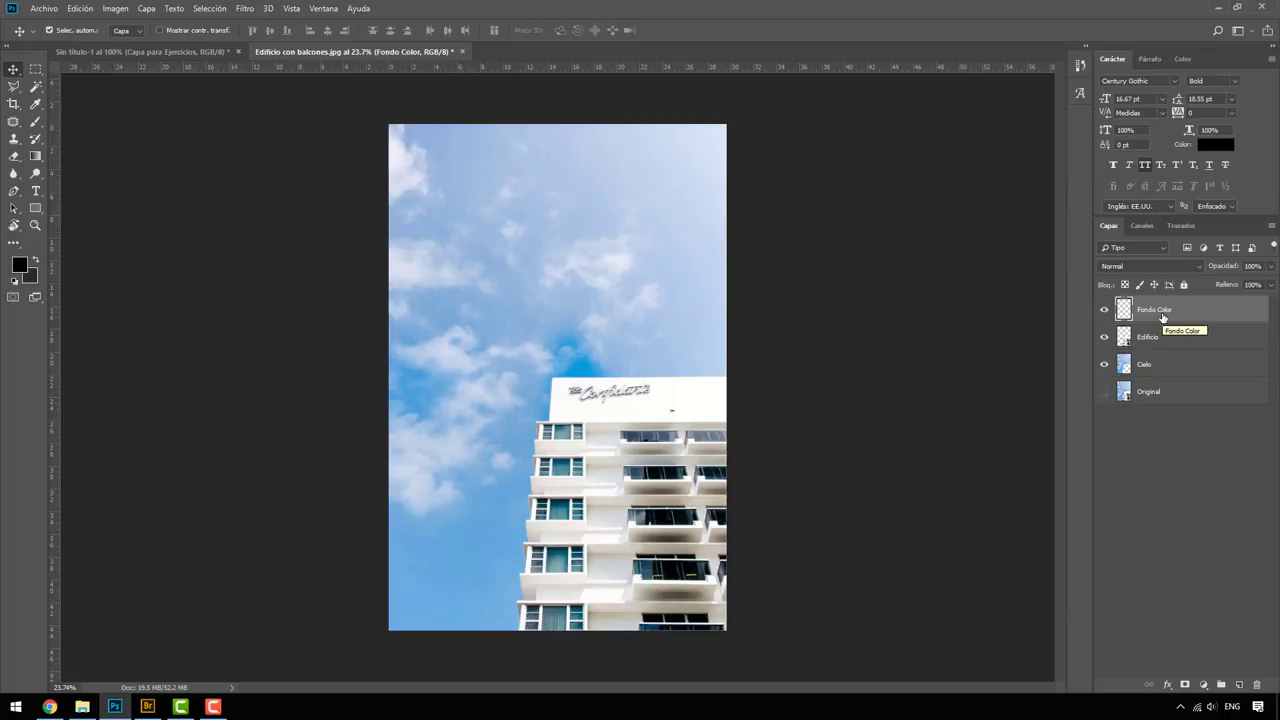
# Fill Fondo Color with the dark gray and move it below the Edificio and Cielo layers
pyautogui.hotkey('alt', 'BackSpace')
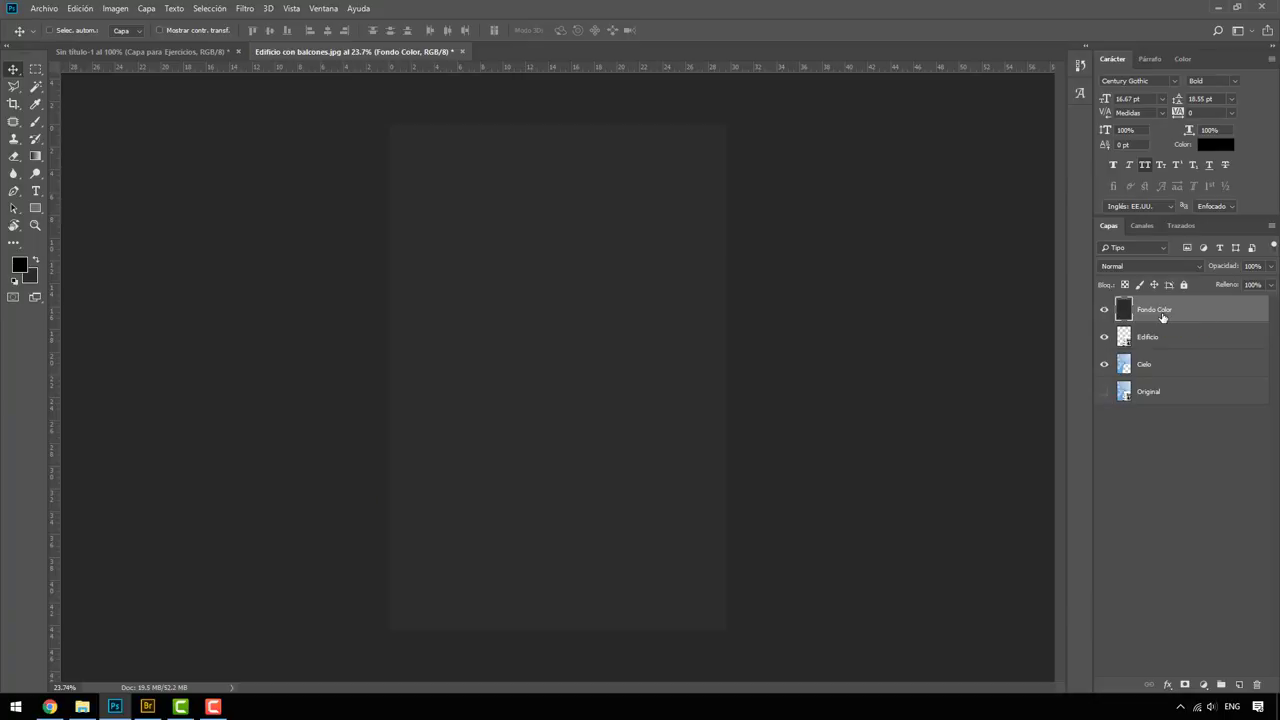
pyautogui.moveTo(1162, 316); pyautogui.dragTo(1157, 334)
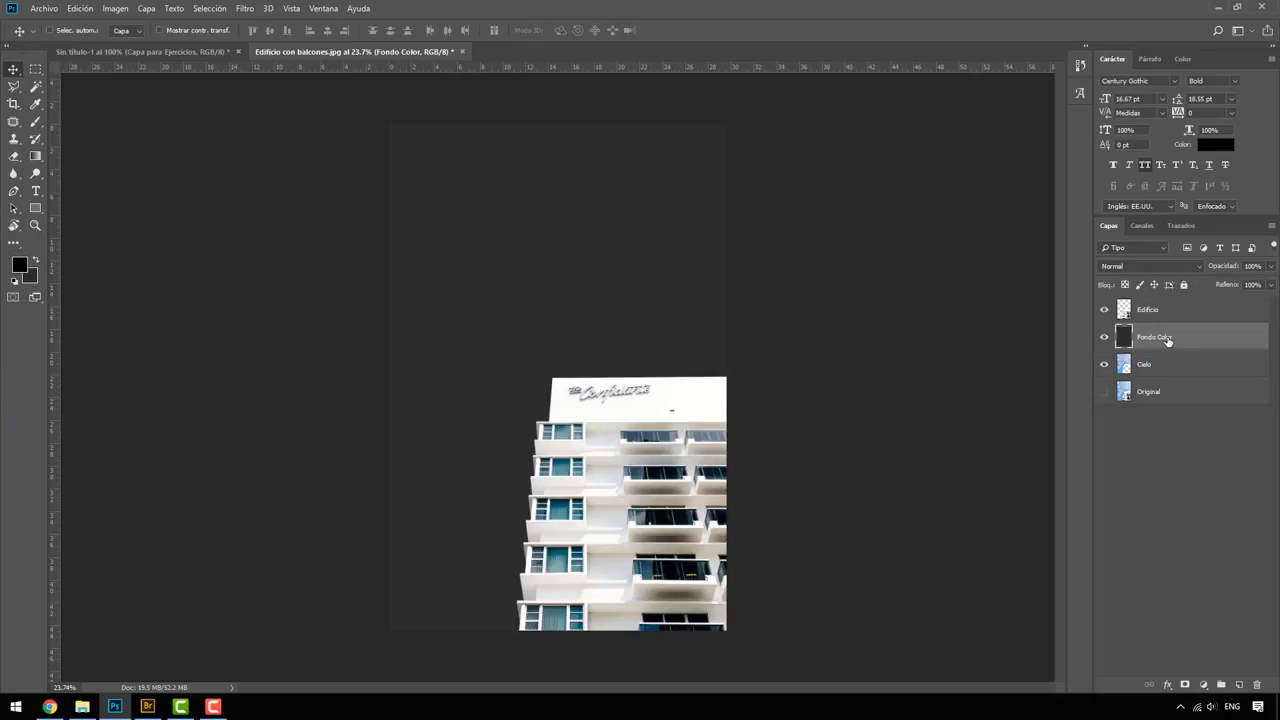
pyautogui.moveTo(1167, 339); pyautogui.dragTo(1155, 377)
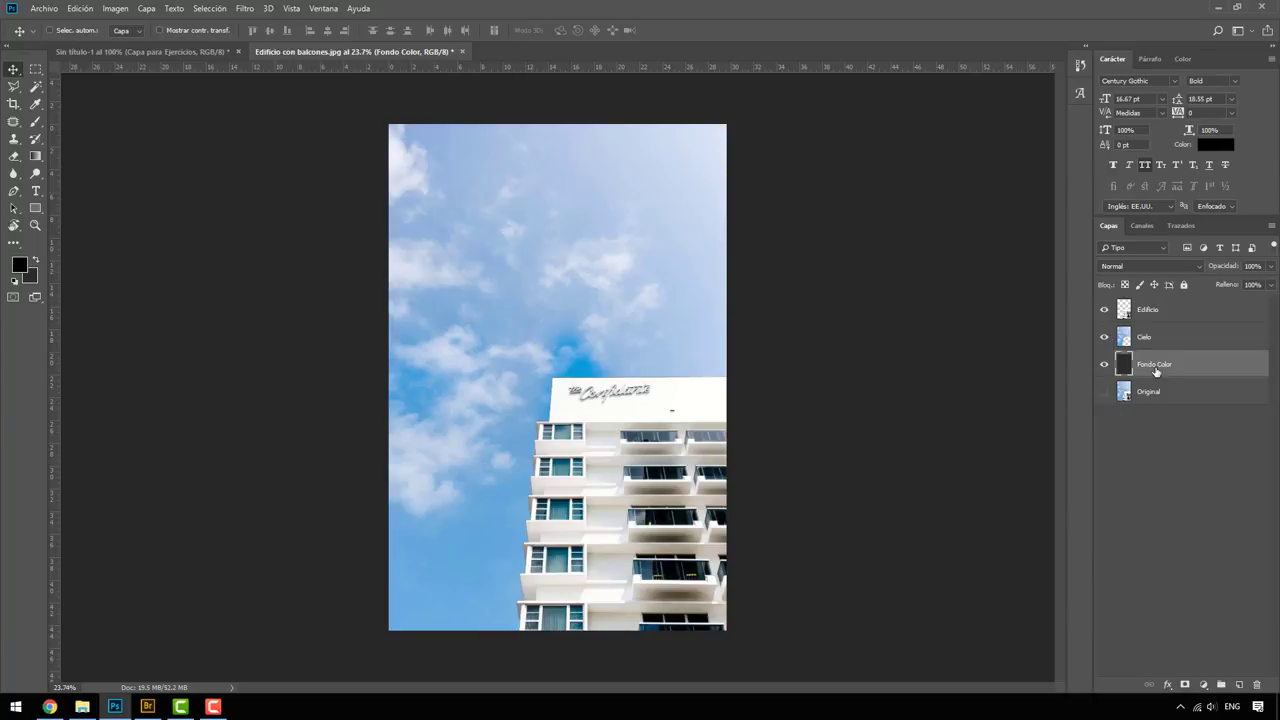
# Toggle the Cielo, Edificio and Fondo Color layers' visibility to check the gray fill, leaving Fondo Color hidden
pyautogui.click(1105, 338)
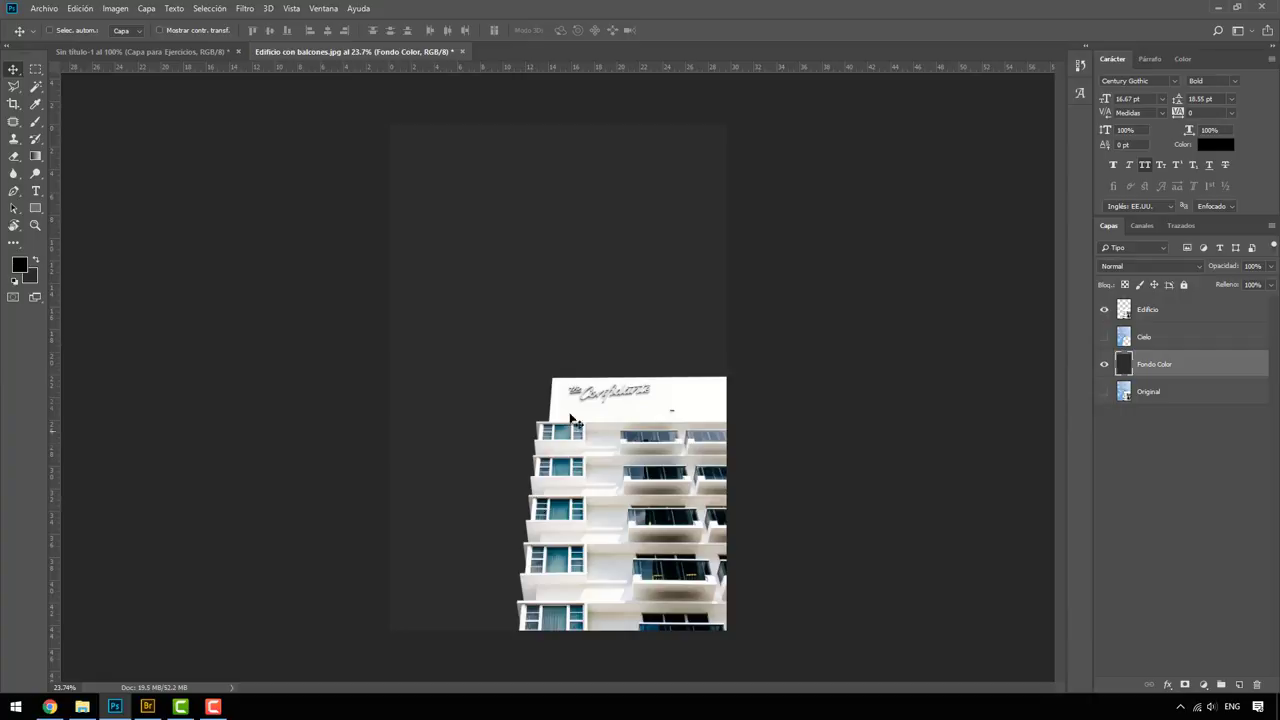
pyautogui.click(1104, 364)
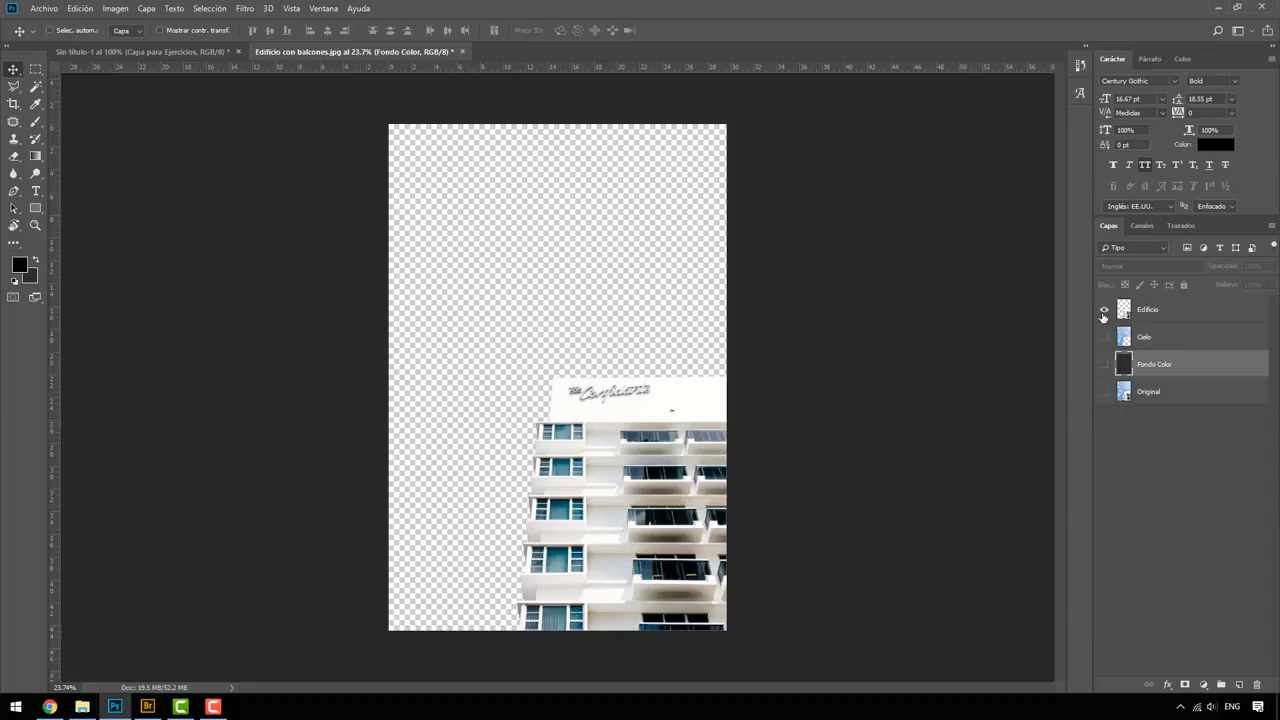
pyautogui.click(1104, 337)
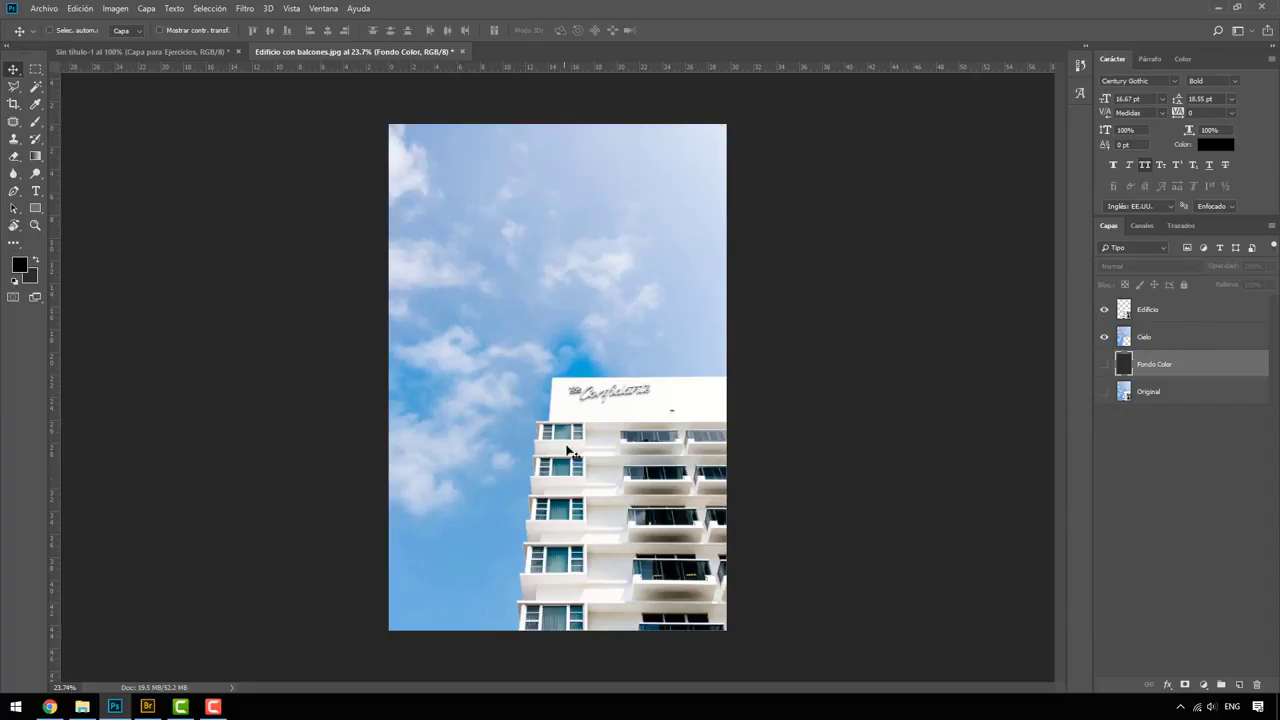
pyautogui.click(1143, 314)
pyautogui.click(1104, 310)
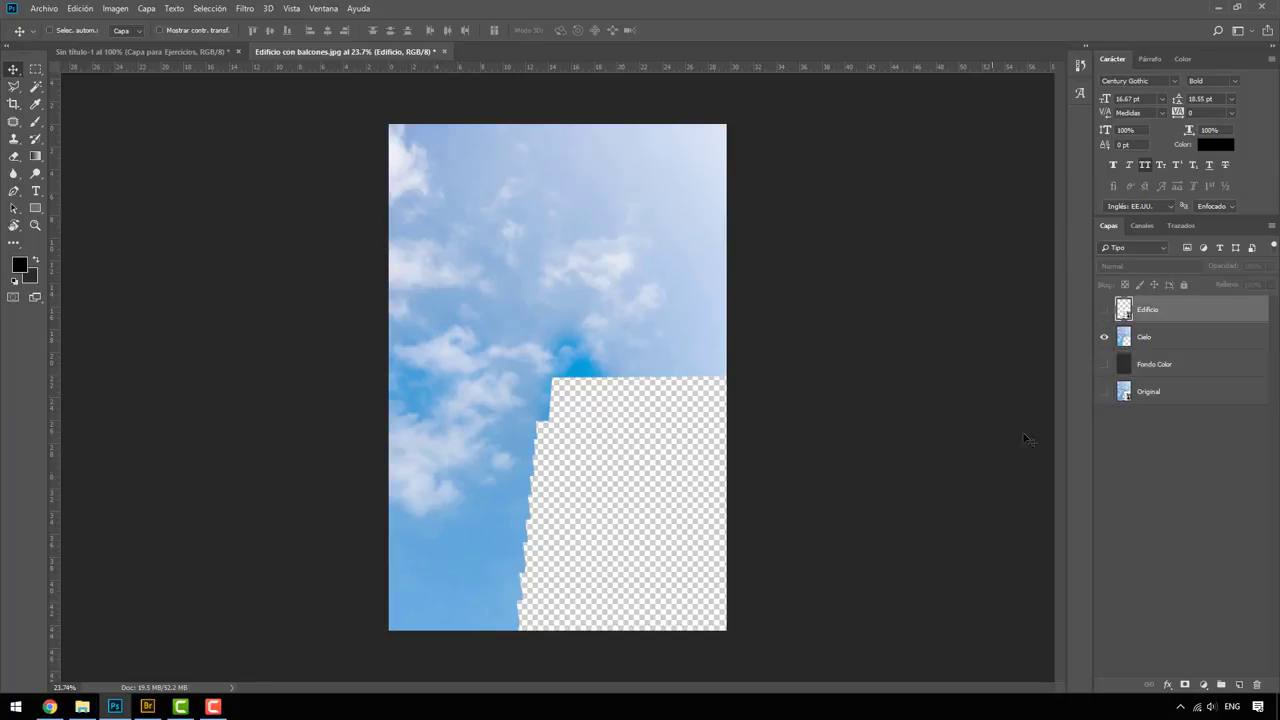
pyautogui.click(1105, 365)
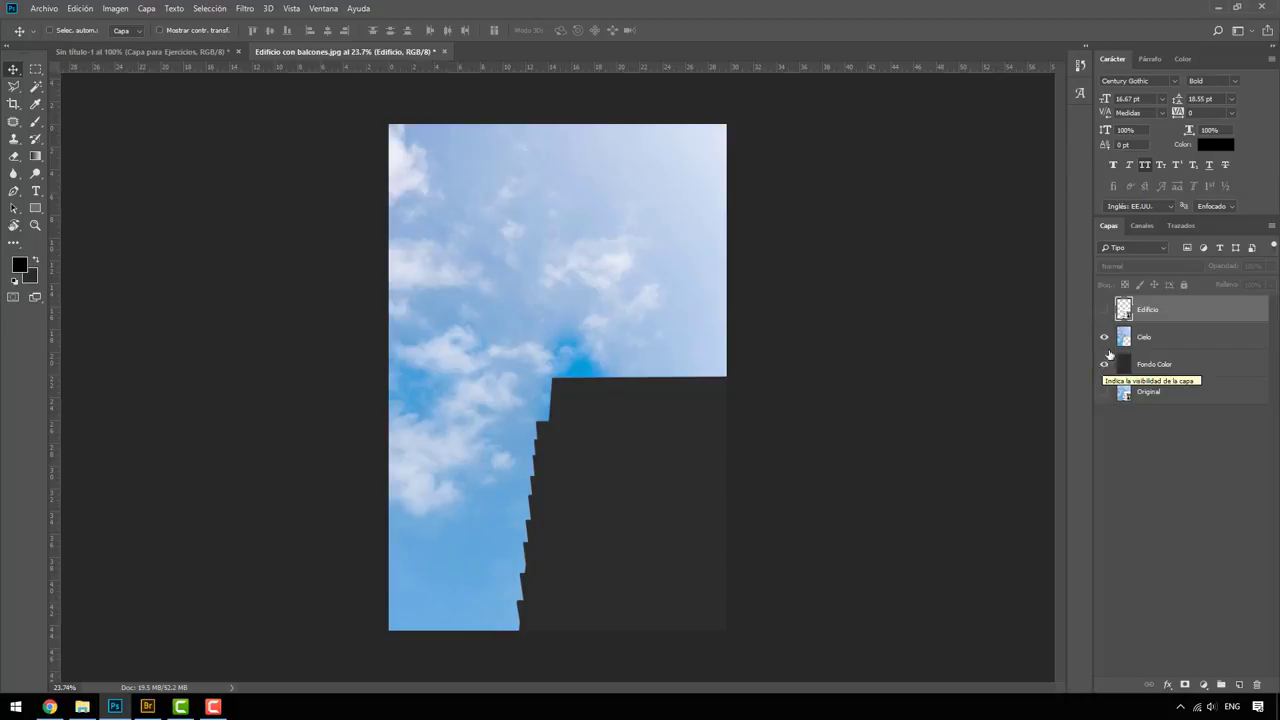
pyautogui.click(1105, 365)
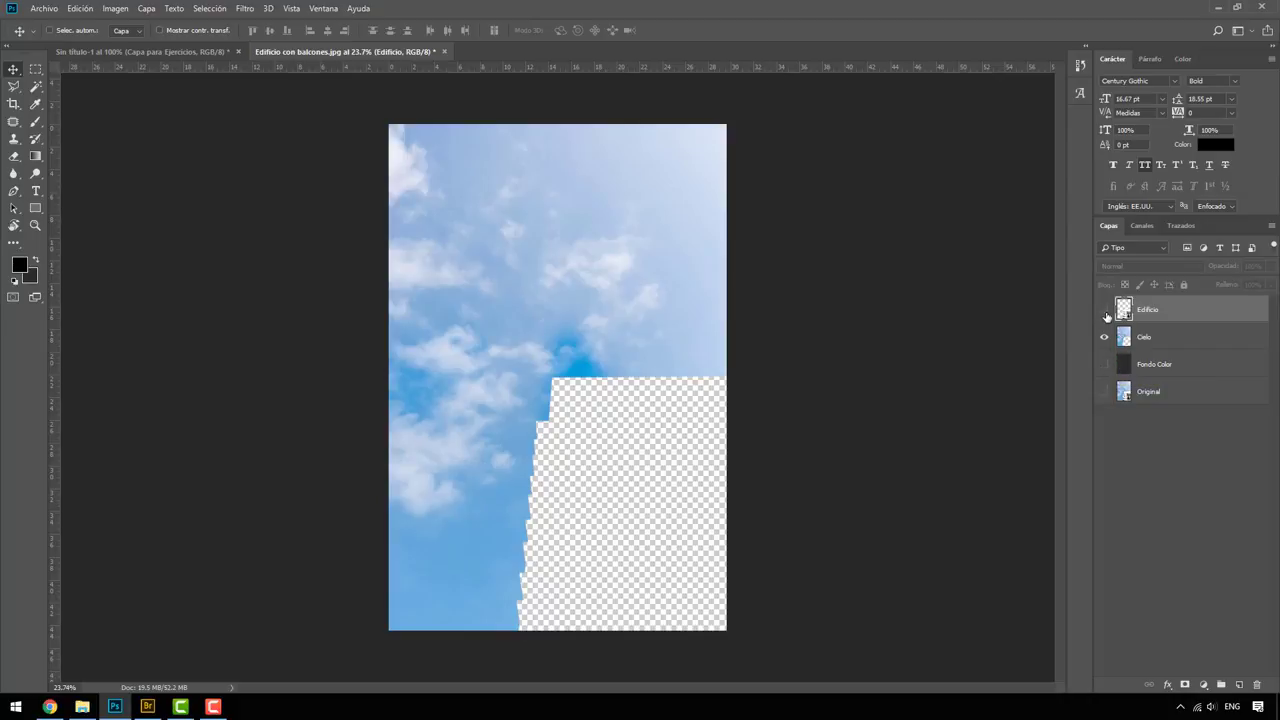
pyautogui.click(1105, 312)
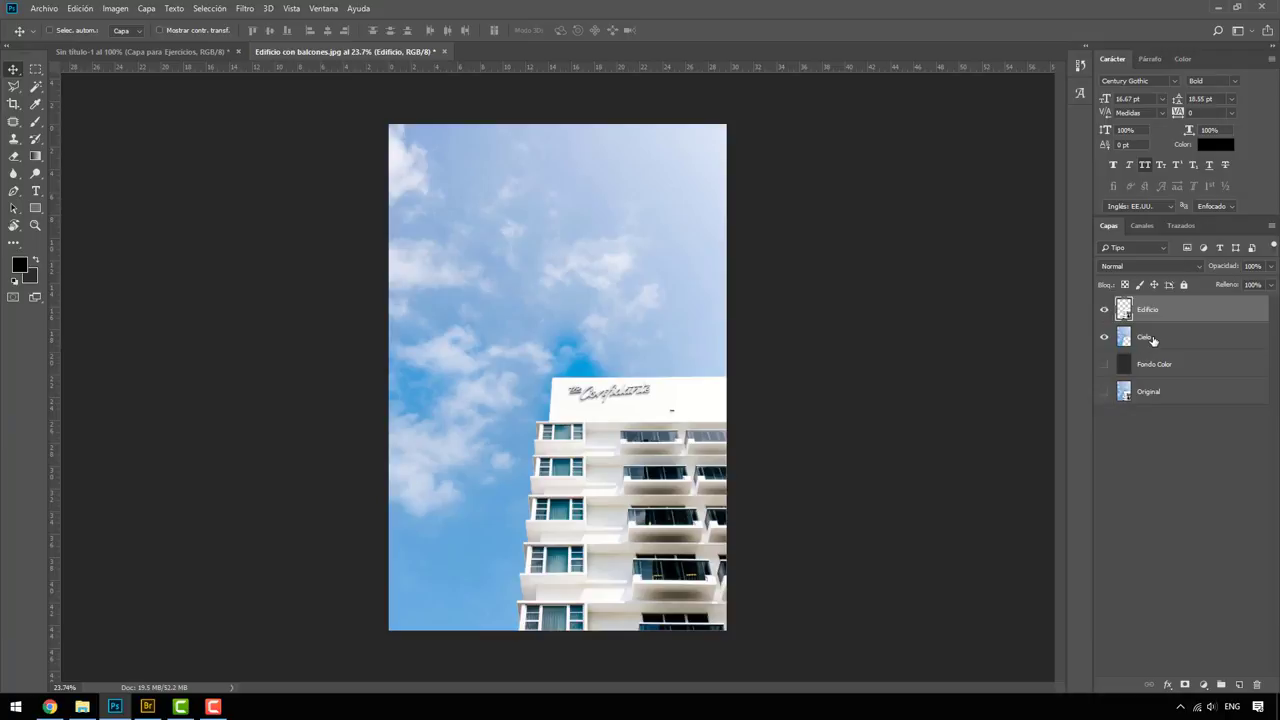
# With the Cielo layer selected, make the Fondo Color layer visible again and deselect
pyautogui.click(1150, 343)
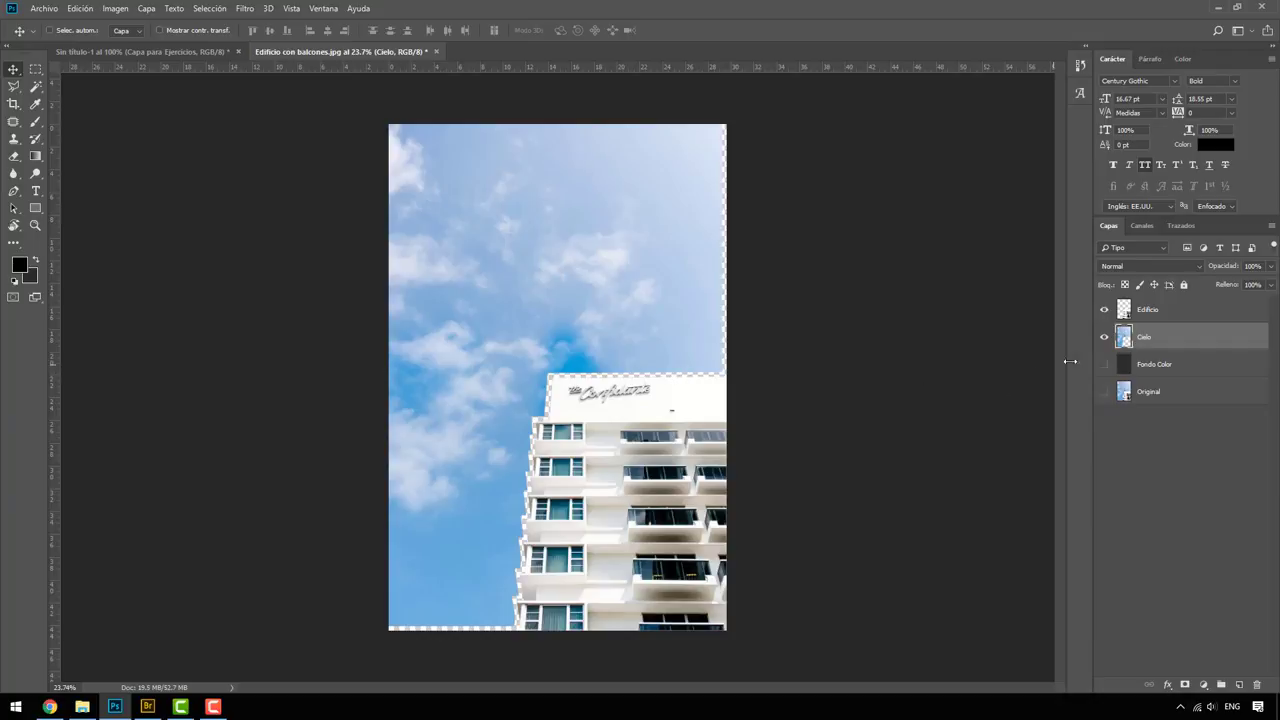
pyautogui.click(1104, 364)
pyautogui.hotkey('ctrl', 'd')
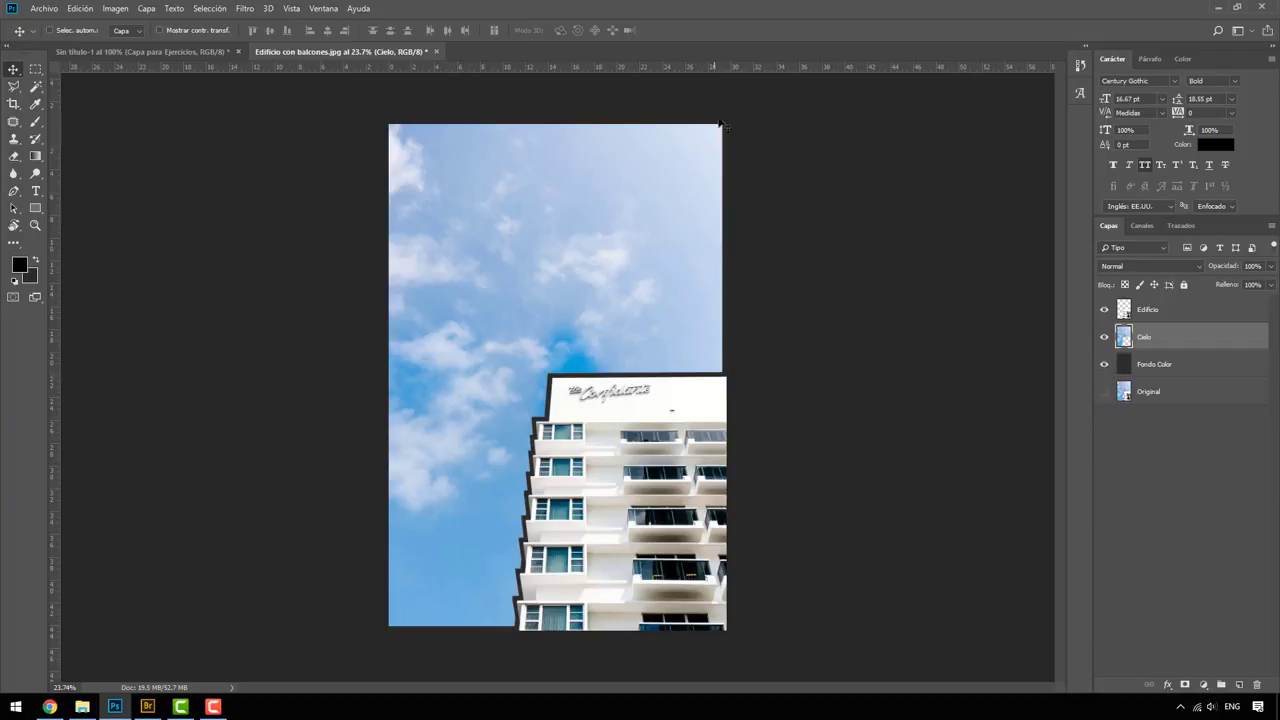